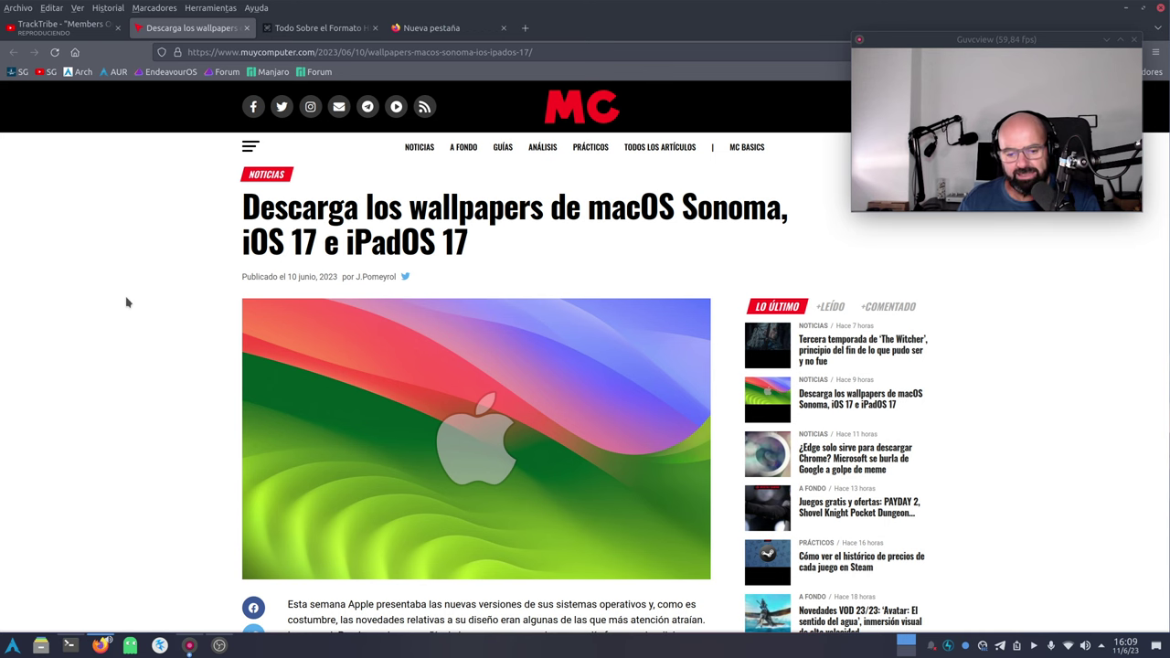
Step: Open the macOS Sonoma, iOS 17 and MacBook Air 15 wallpaper albums from the download links in the article
{"action": "scroll", "coordinate": [127, 302], "scroll_direction": "down", "scroll_amount": 4}
{"action": "scroll", "coordinate": [55, 286], "scroll_direction": "up", "scroll_amount": 4}
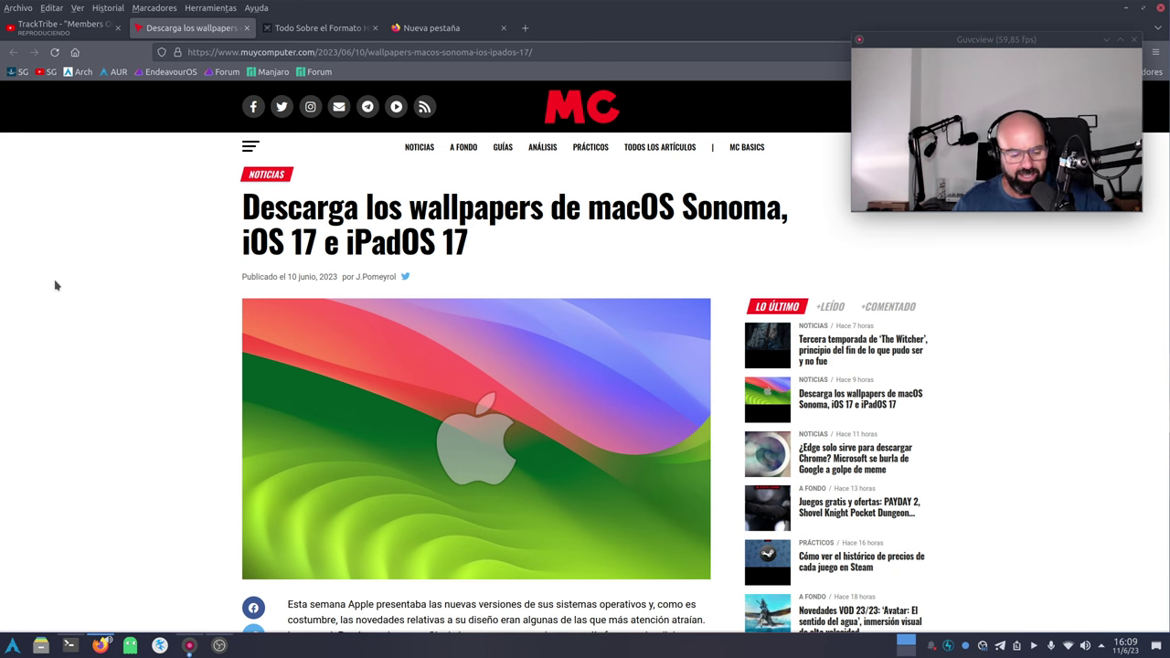
{"action": "scroll", "coordinate": [55, 286], "scroll_direction": "down", "scroll_amount": 3}
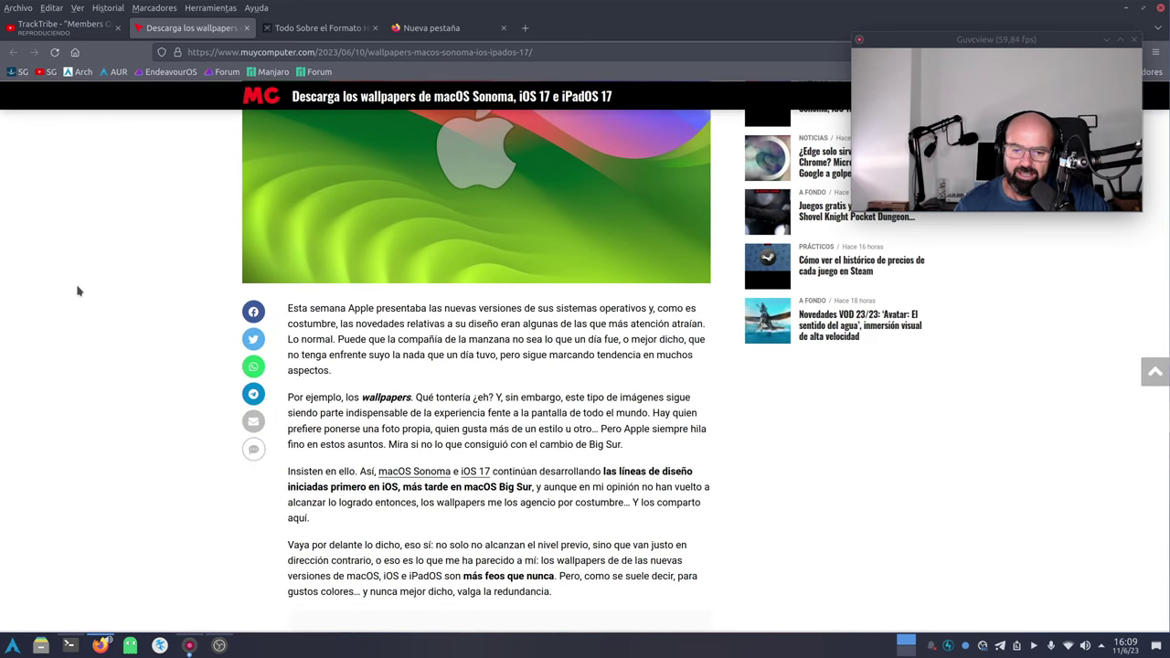
{"action": "scroll", "coordinate": [143, 276], "scroll_direction": "down", "scroll_amount": 2}
{"action": "scroll", "coordinate": [198, 329], "scroll_direction": "down", "scroll_amount": 5}
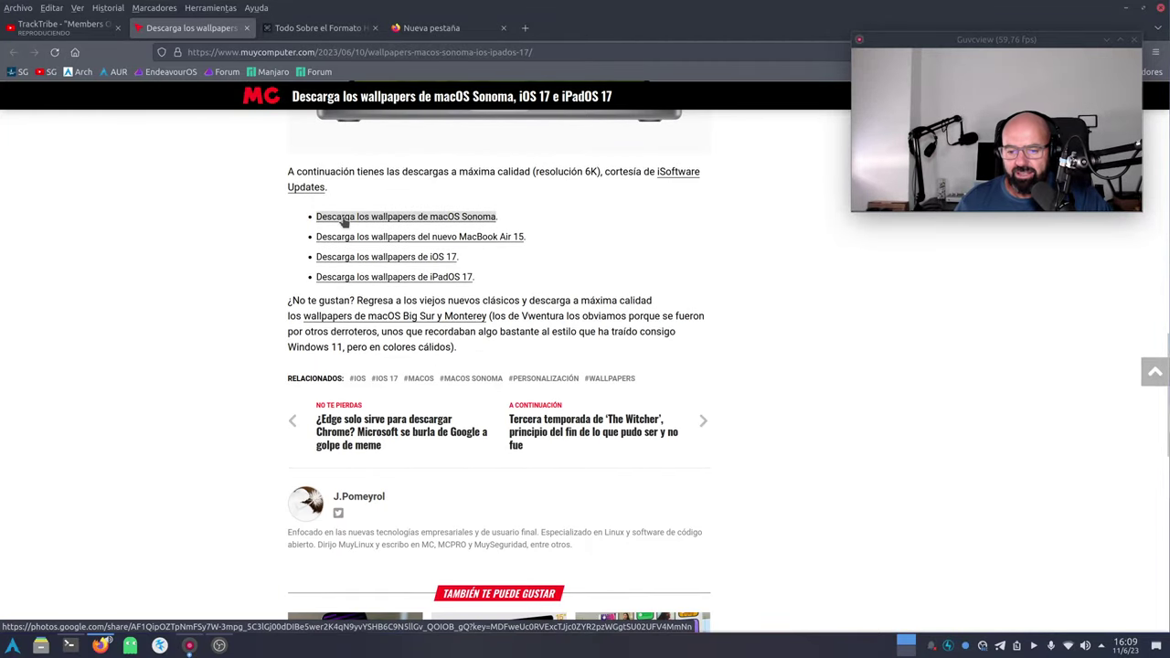
{"action": "left_click", "coordinate": [344, 220]}
{"action": "left_click", "coordinate": [183, 28]}
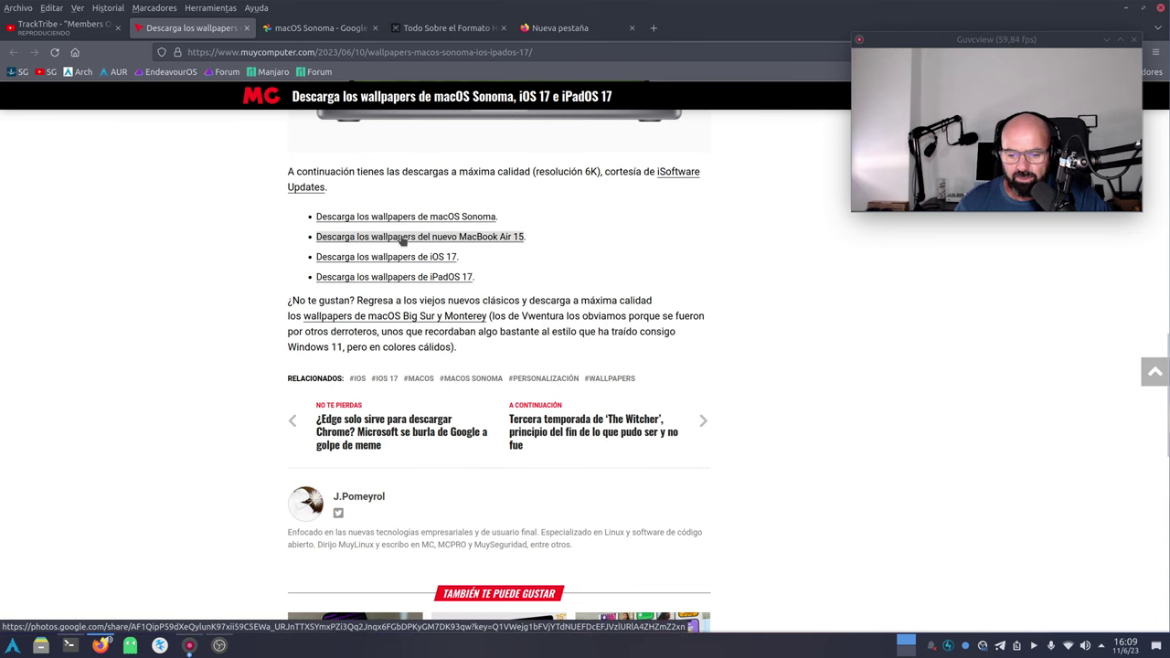
{"action": "left_click", "coordinate": [397, 265]}
{"action": "key", "text": "ctrl+shift+Tab"}
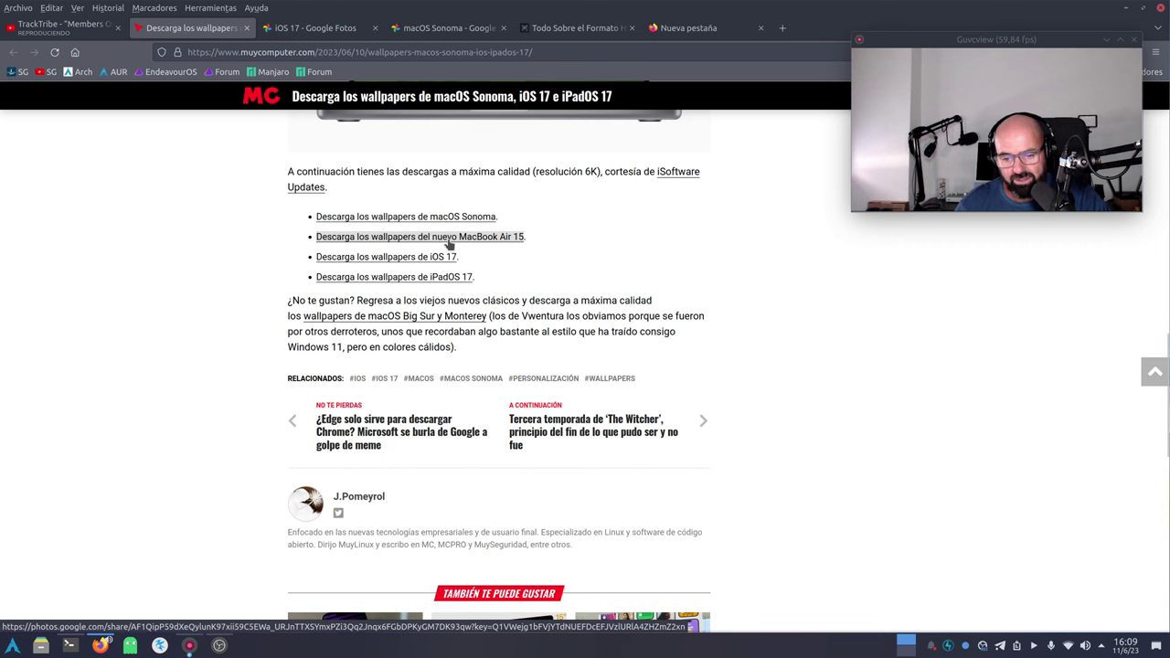
{"action": "left_click", "coordinate": [446, 239]}
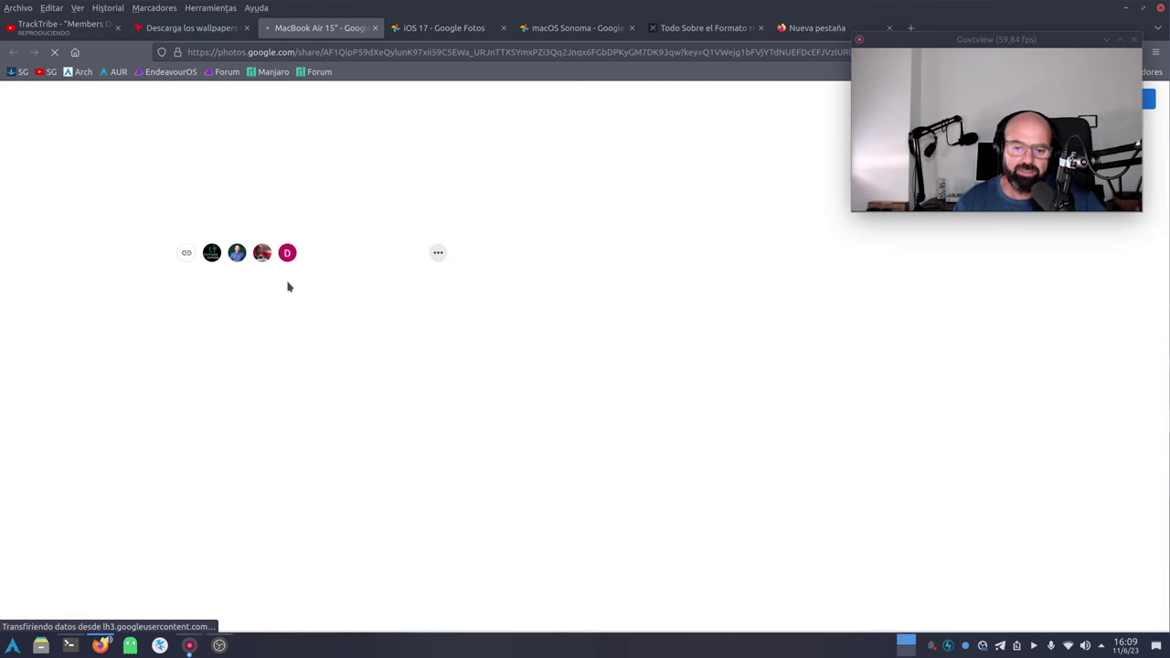
Step: Move the webcam window clear of the album page and dismiss the Google Lens suggestion in the macOS Sonoma album
{"action": "left_click_drag", "start_coordinate": [1032, 60], "coordinate": [1027, 219]}
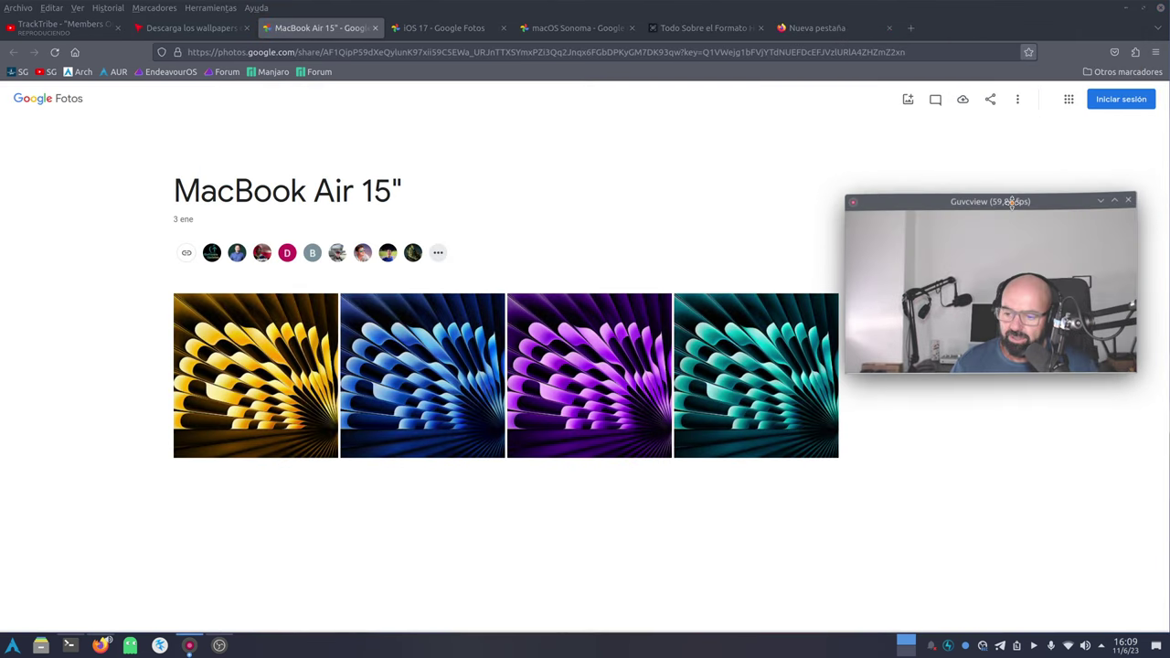
{"action": "left_click", "coordinate": [426, 33]}
{"action": "left_click", "coordinate": [564, 33]}
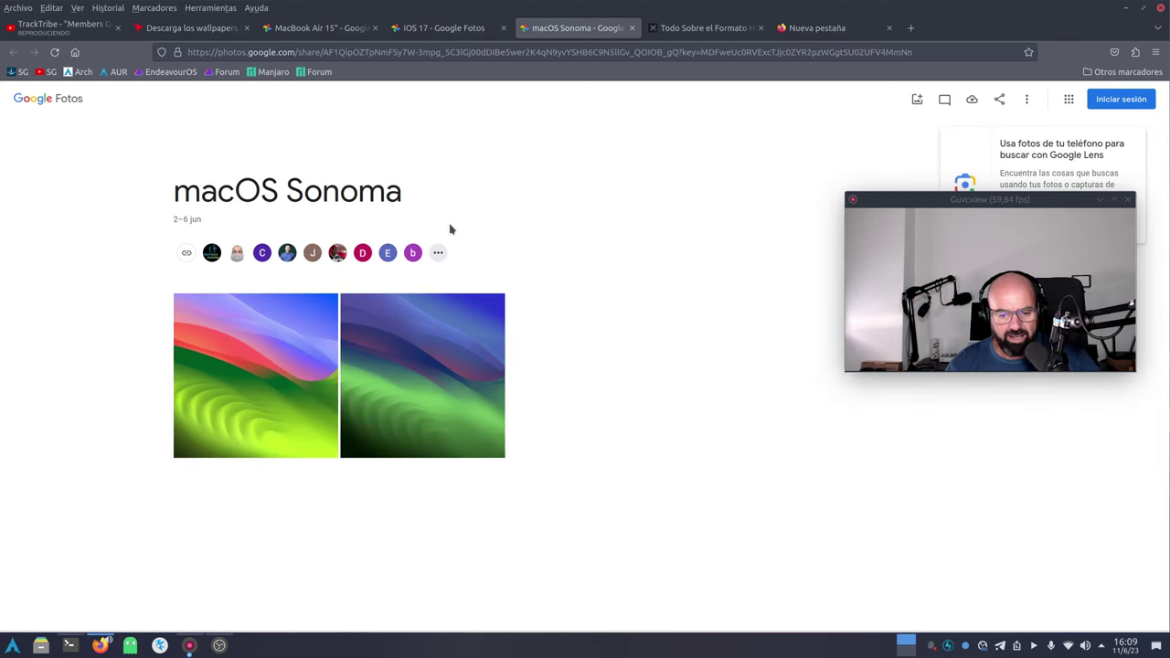
{"action": "left_click_drag", "start_coordinate": [936, 198], "coordinate": [901, 279]}
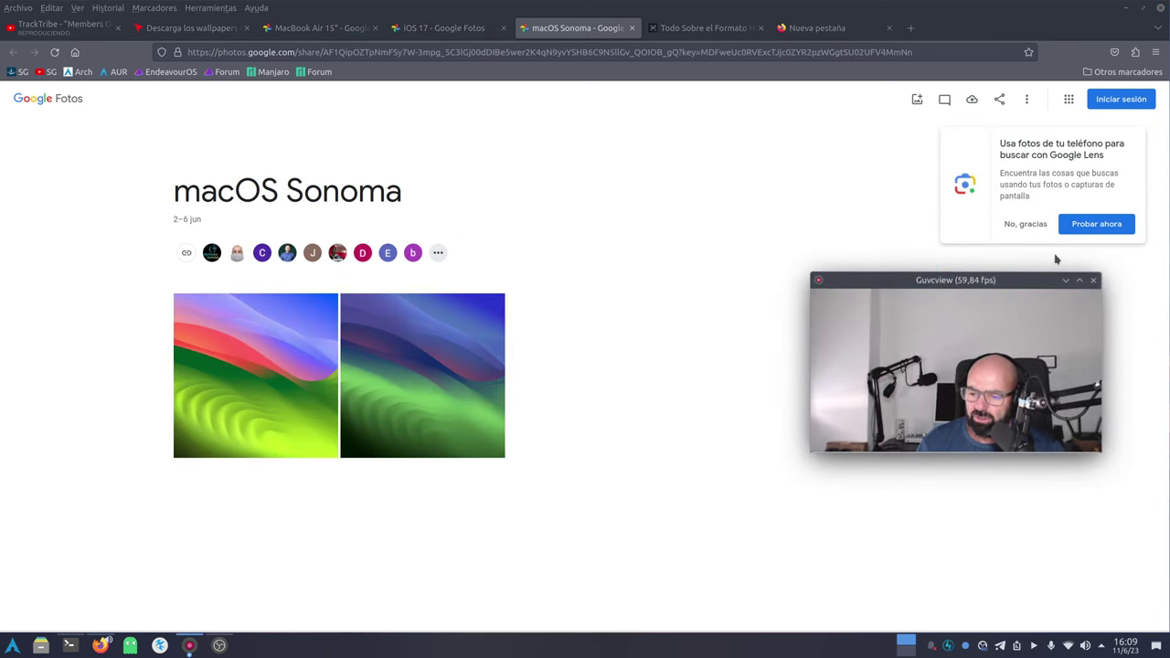
{"action": "left_click", "coordinate": [963, 227]}
Step: Examine the download options of the macOS Sonoma and MacBook Air 15 albums and look over the iOS 17 album
{"action": "left_click", "coordinate": [1026, 99]}
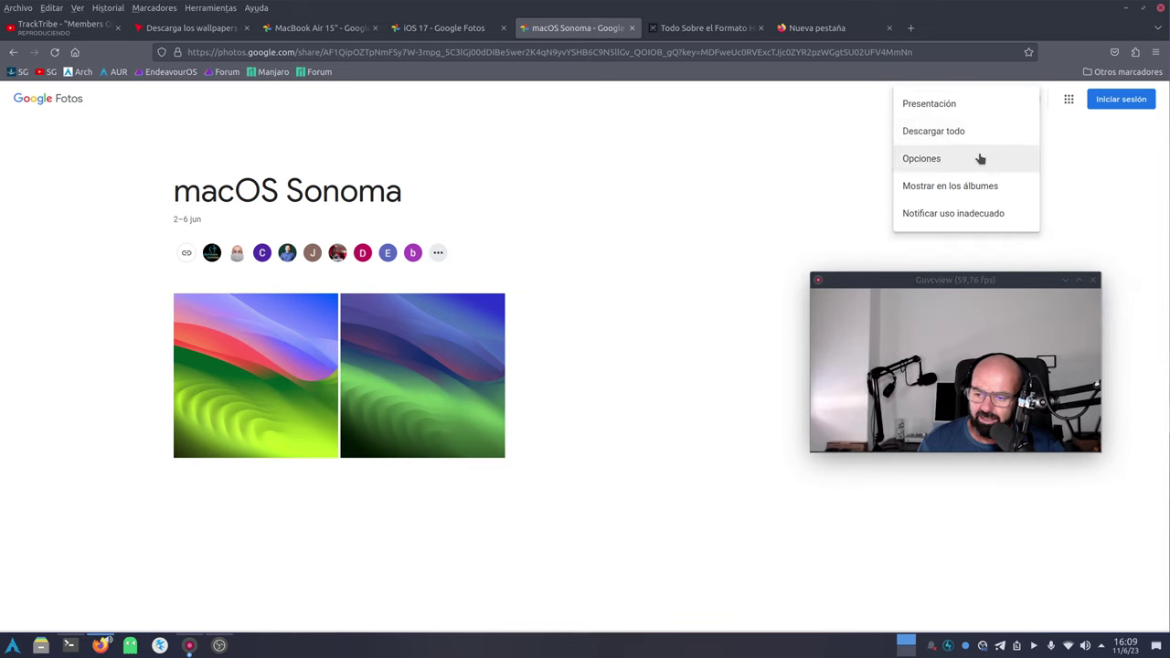
{"action": "left_click", "coordinate": [851, 163]}
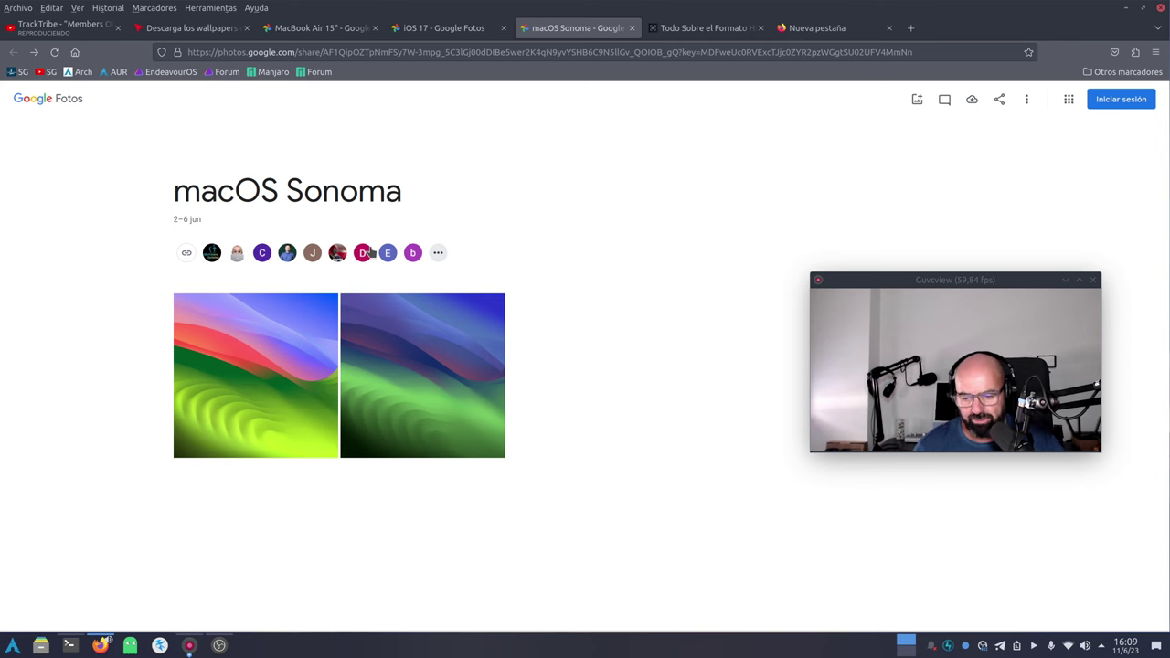
{"action": "left_click", "coordinate": [433, 34]}
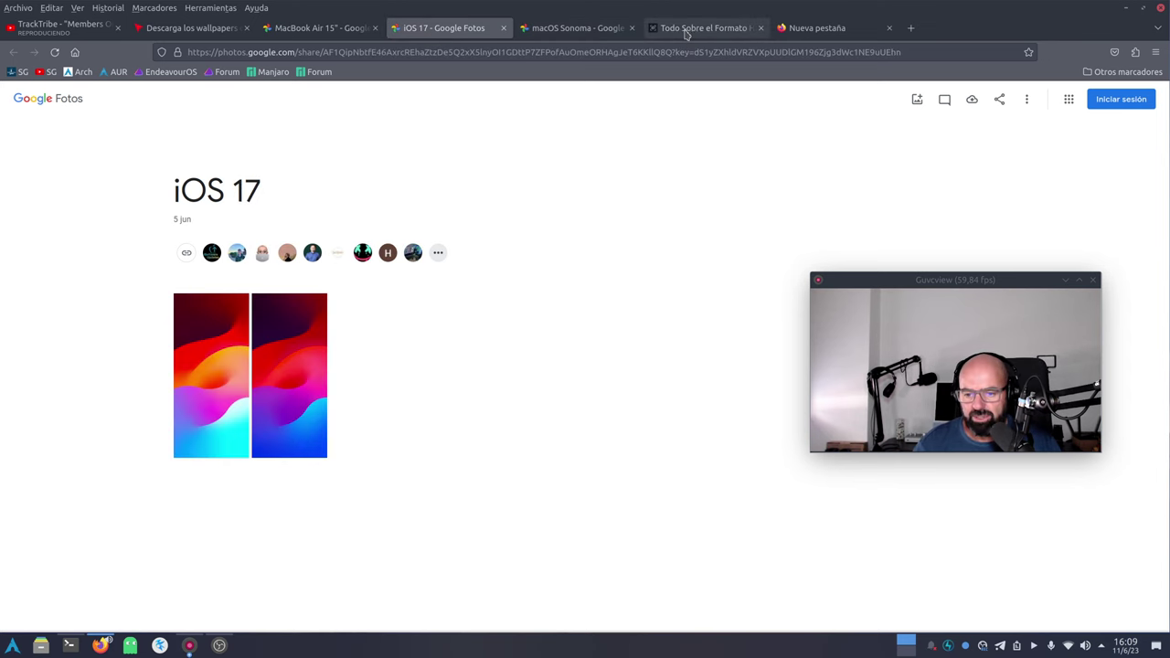
{"action": "left_click", "coordinate": [324, 31]}
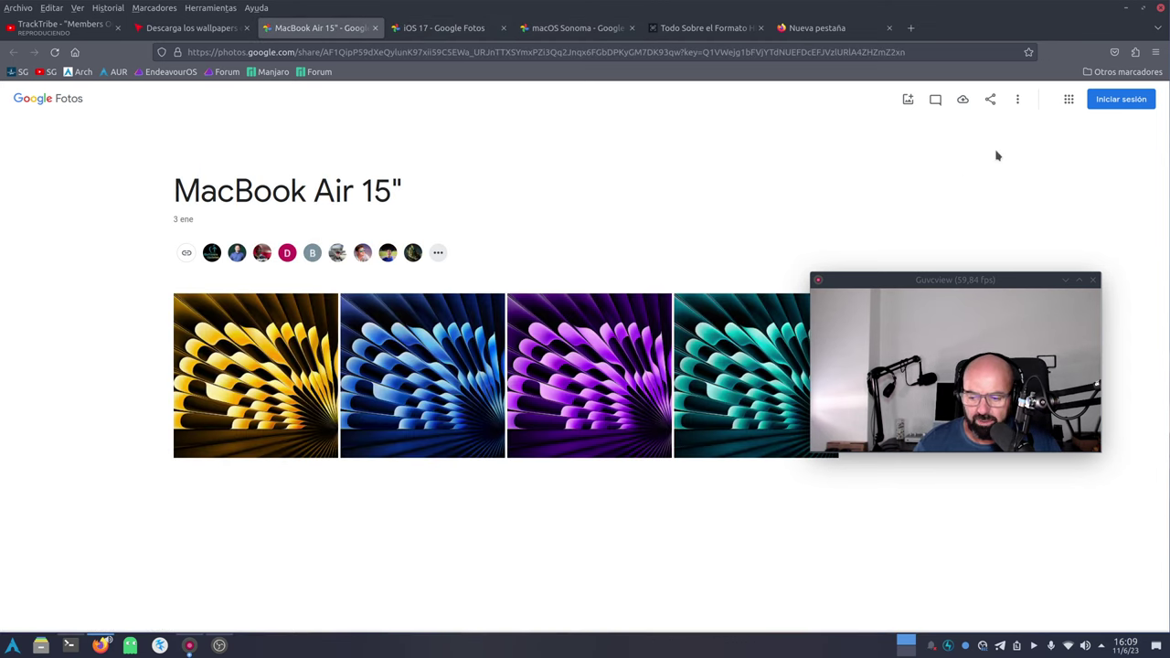
{"action": "left_click", "coordinate": [1016, 100]}
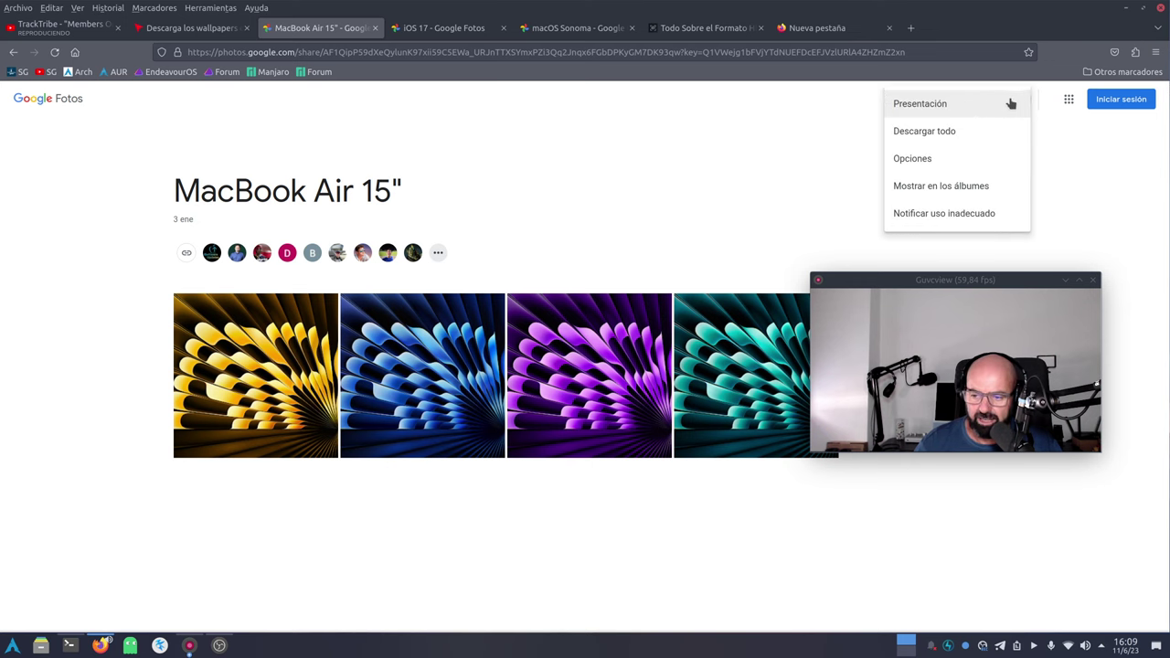
{"action": "left_click", "coordinate": [658, 178]}
Step: Minimize the browser, open the Descargas folder in the Dolphin file manager and reposition the webcam window
{"action": "left_click", "coordinate": [1126, 9]}
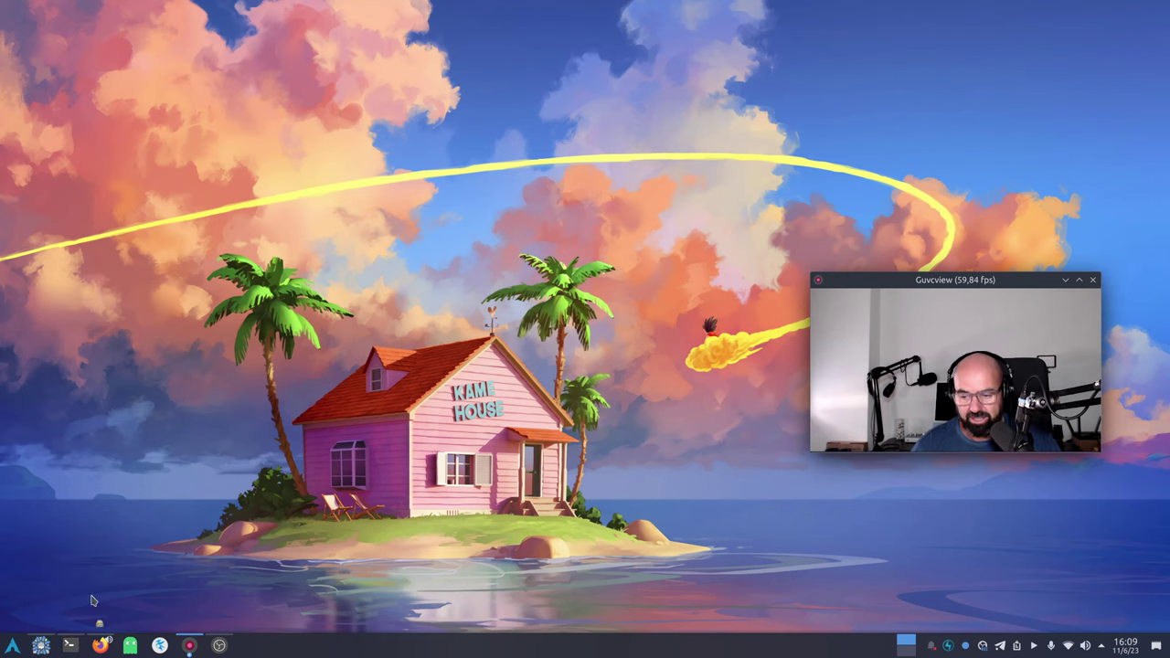
{"action": "left_click", "coordinate": [40, 645]}
{"action": "left_click", "coordinate": [943, 82]}
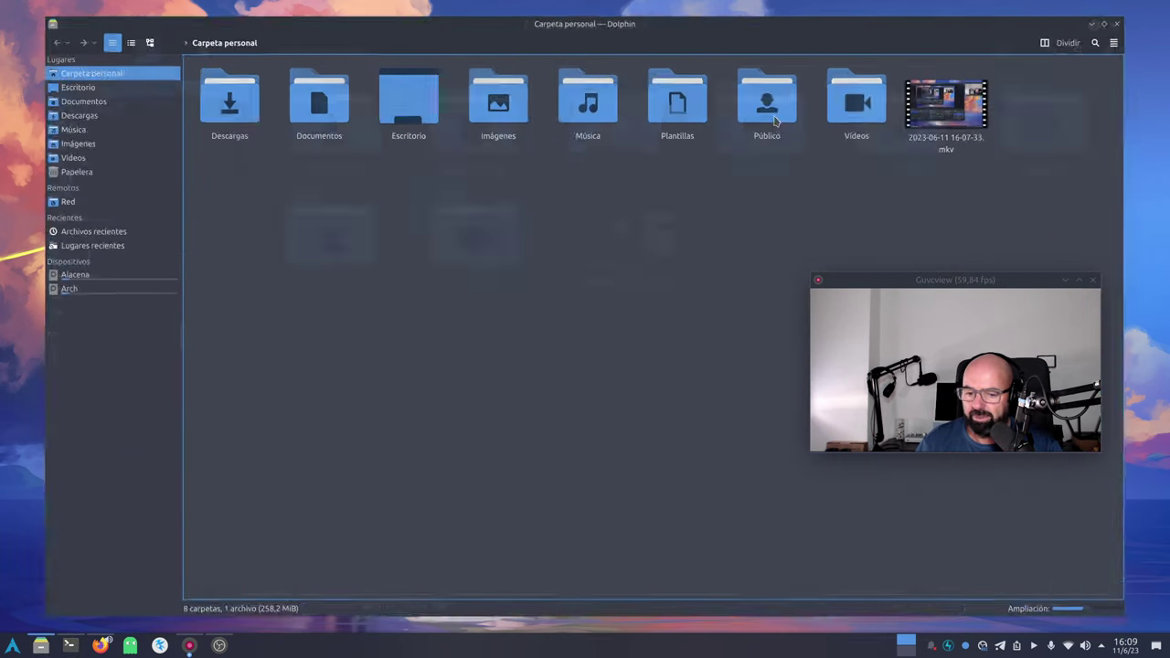
{"action": "left_click", "coordinate": [203, 101]}
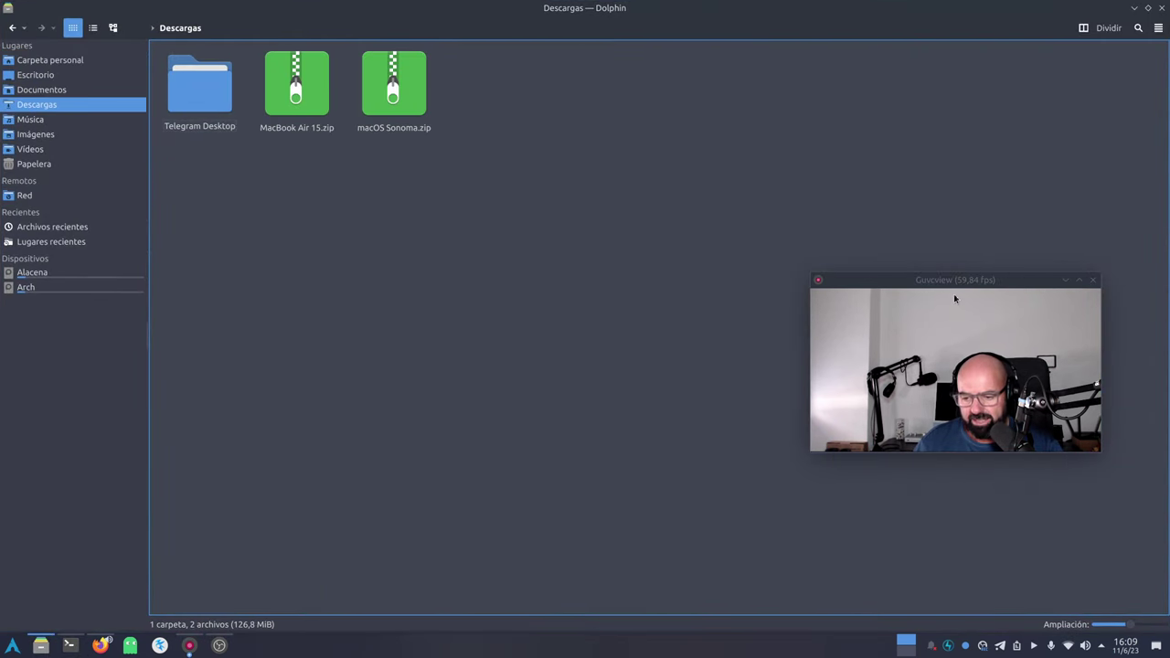
{"action": "left_click_drag", "start_coordinate": [946, 283], "coordinate": [944, 176]}
Step: Extract macOS Sonoma.zip in the Descargas folder with subfolder autodetection
{"action": "left_click", "coordinate": [400, 121]}
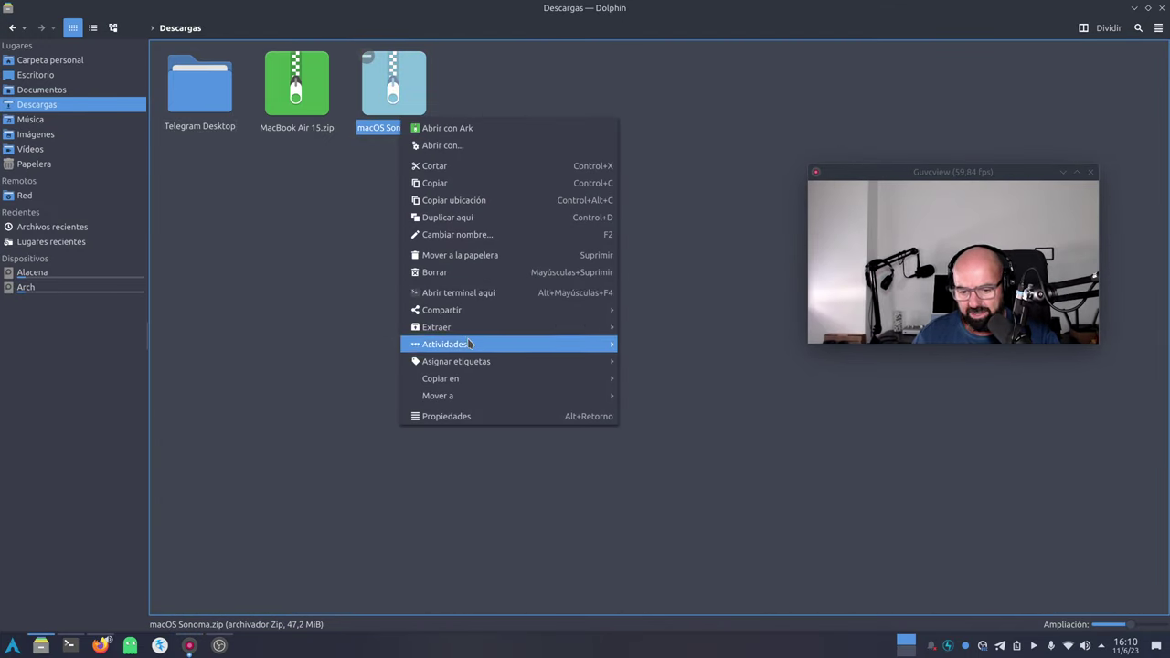
{"action": "mouse_move", "coordinate": [610, 328]}
{"action": "left_click", "coordinate": [630, 363]}
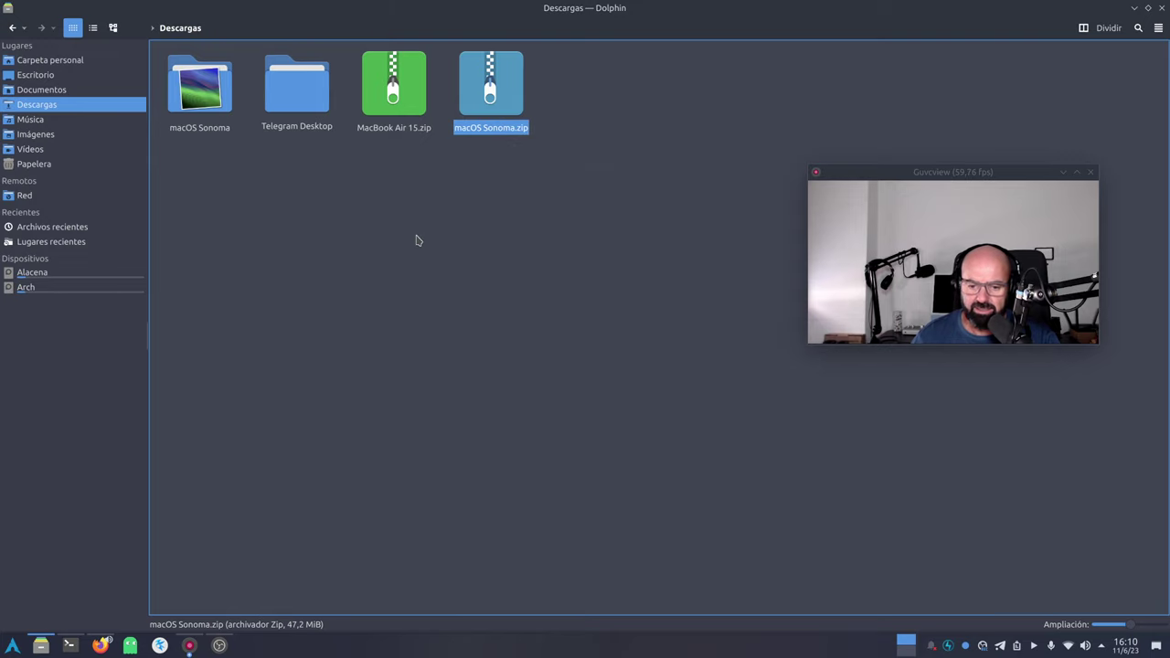
Step: Extract MacBook Air 15.zip in the same folder with subfolder autodetection and clear the file selection
{"action": "left_click", "coordinate": [391, 110]}
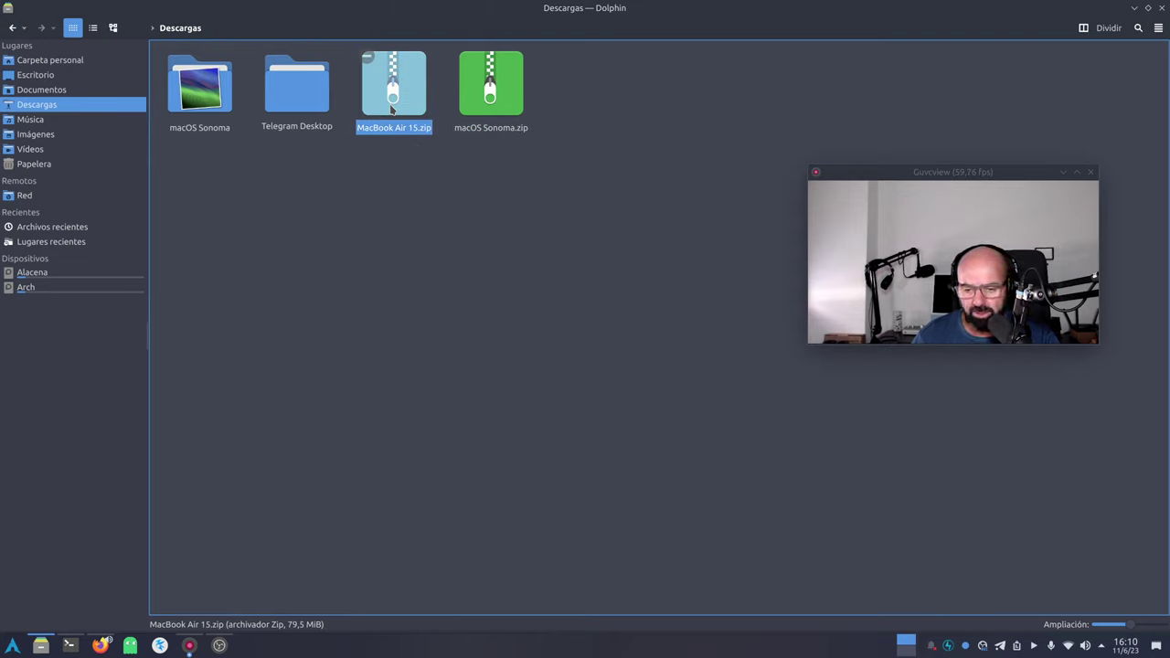
{"action": "right_click", "coordinate": [391, 109]}
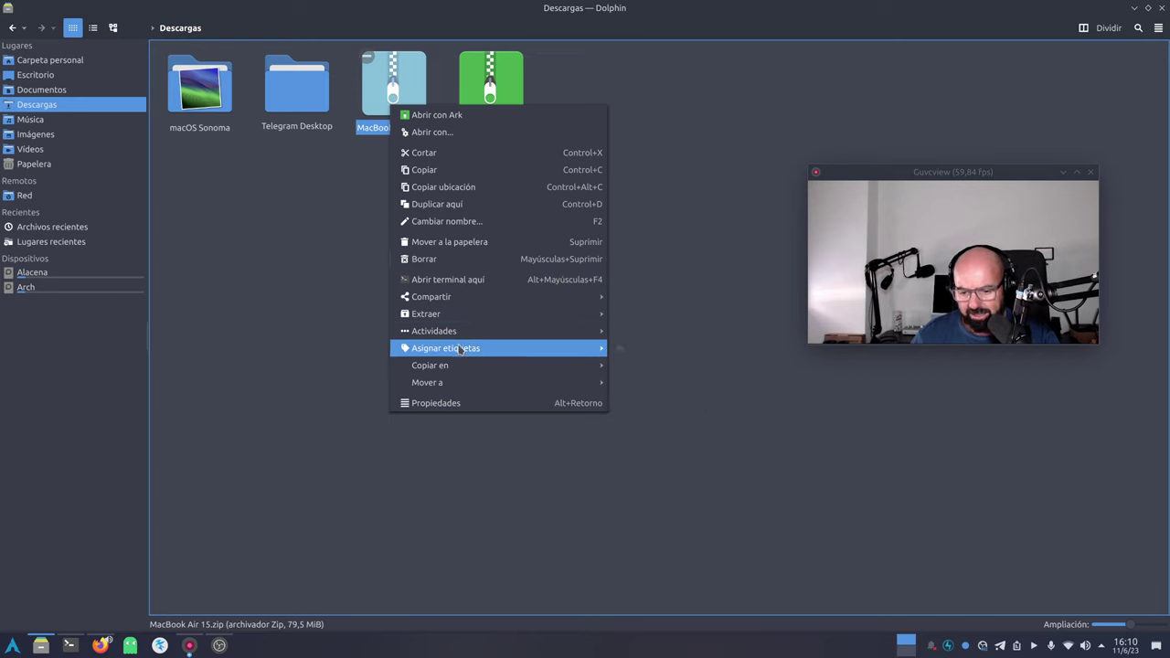
{"action": "mouse_move", "coordinate": [451, 364]}
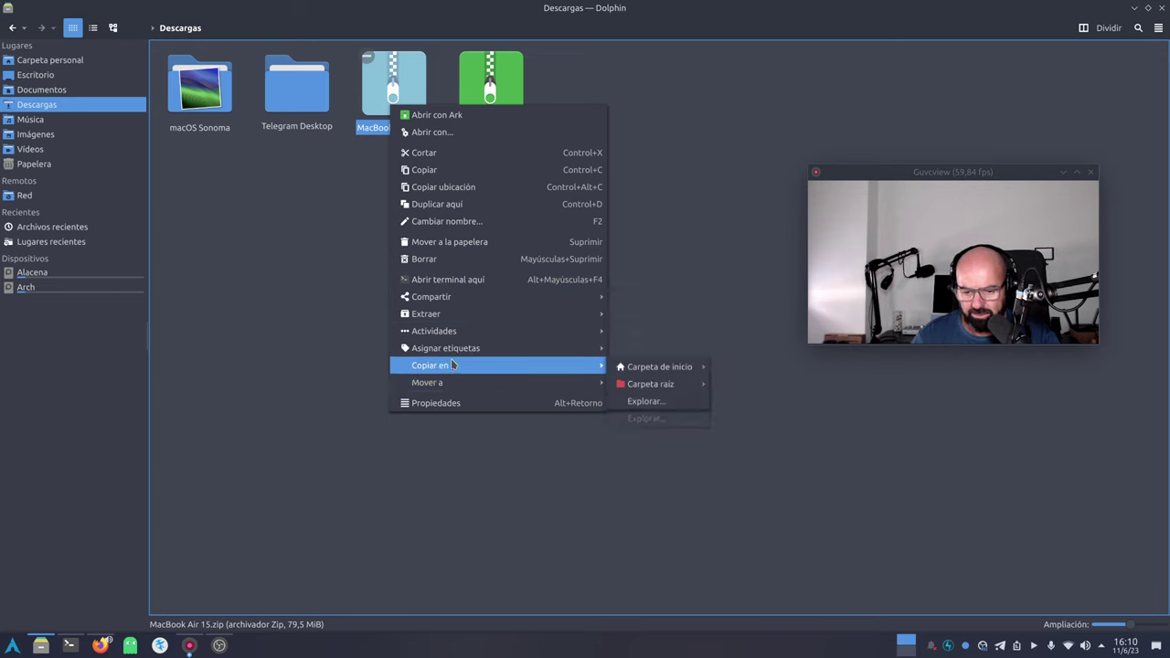
{"action": "mouse_move", "coordinate": [449, 316]}
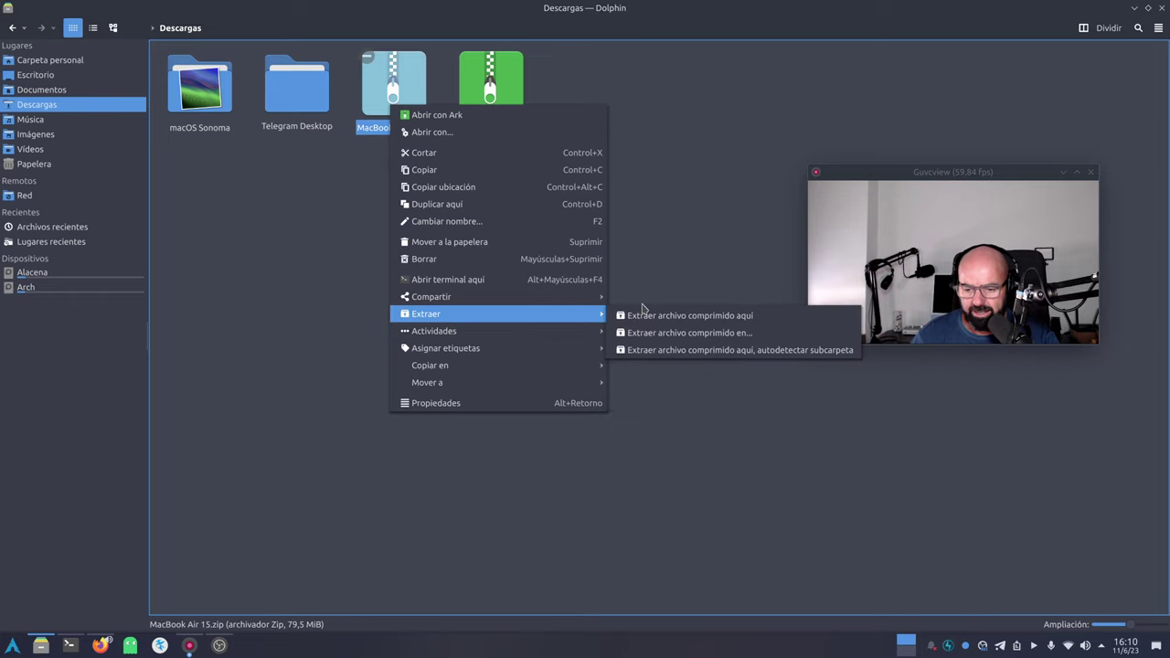
{"action": "left_click", "coordinate": [713, 350]}
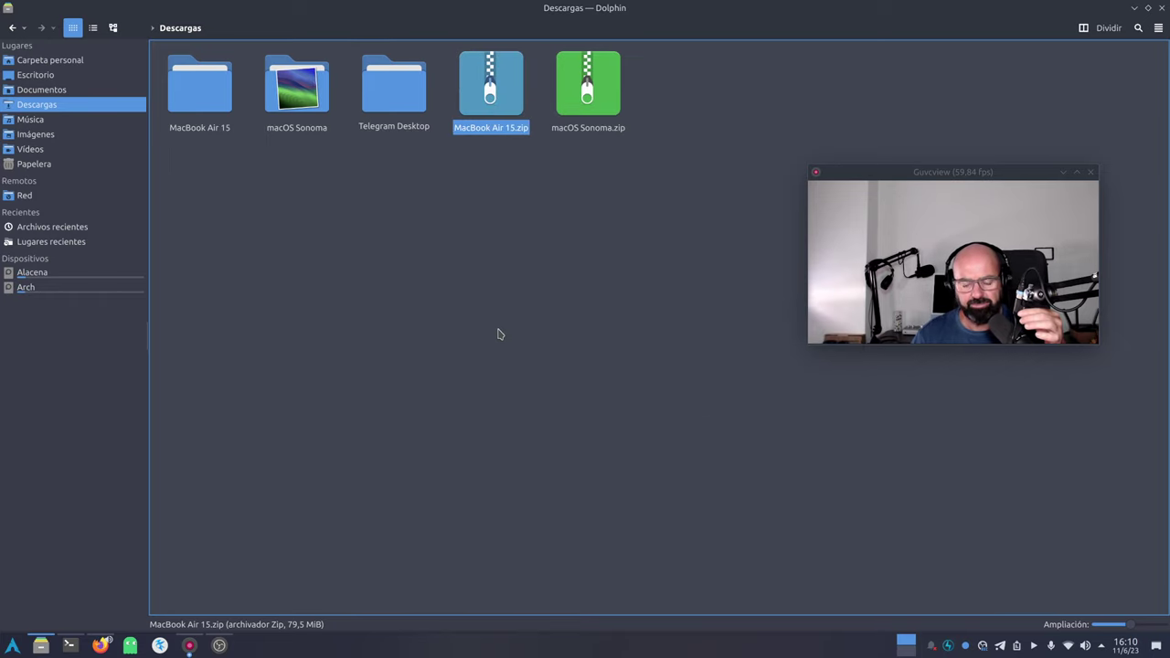
{"action": "left_click", "coordinate": [372, 292]}
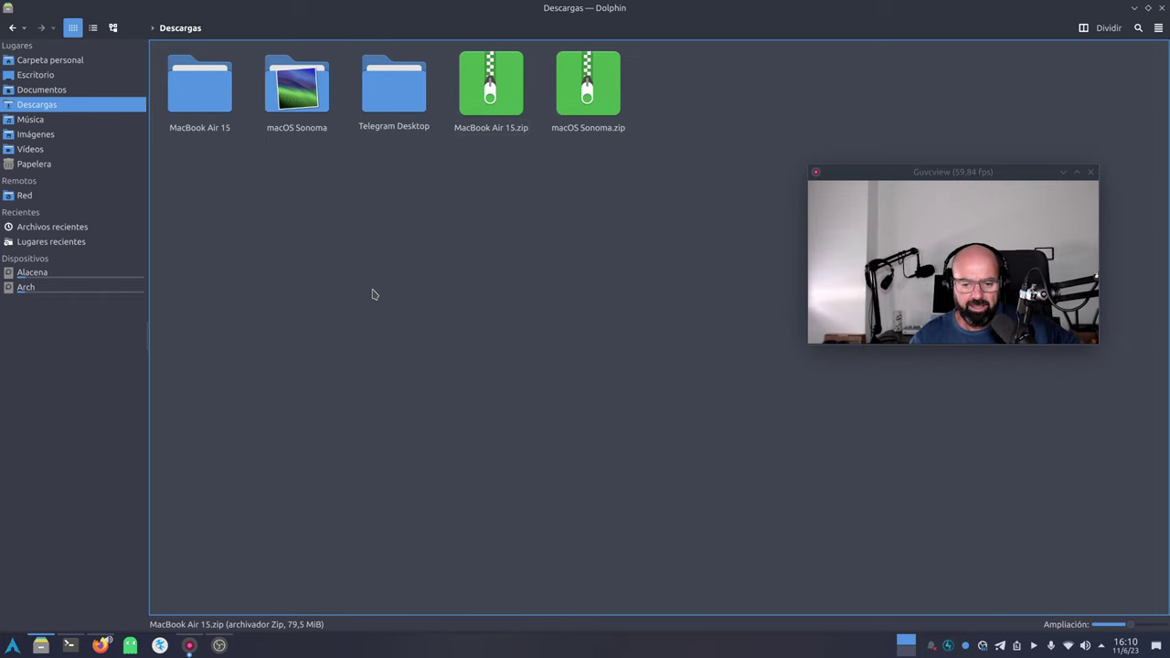
Step: Try to view macOS Graphic.heic from the extracted macOS Sonoma folder in the image viewer, and close the viewer
{"action": "double_click", "coordinate": [321, 112]}
{"action": "left_click", "coordinate": [309, 105]}
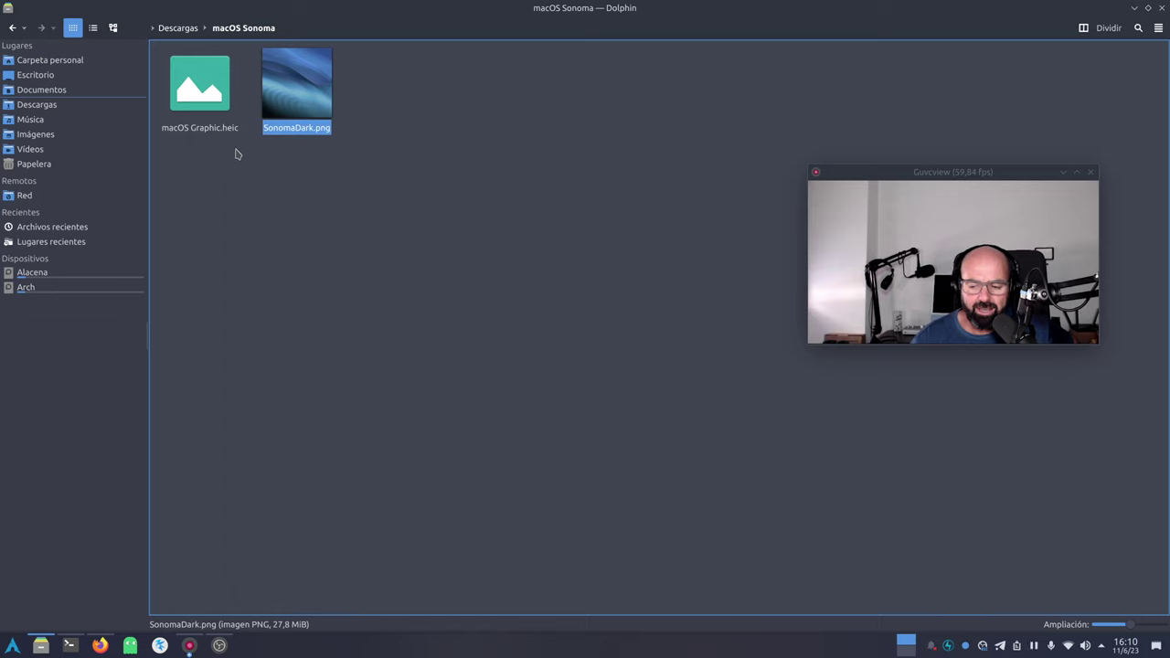
{"action": "left_click", "coordinate": [258, 173]}
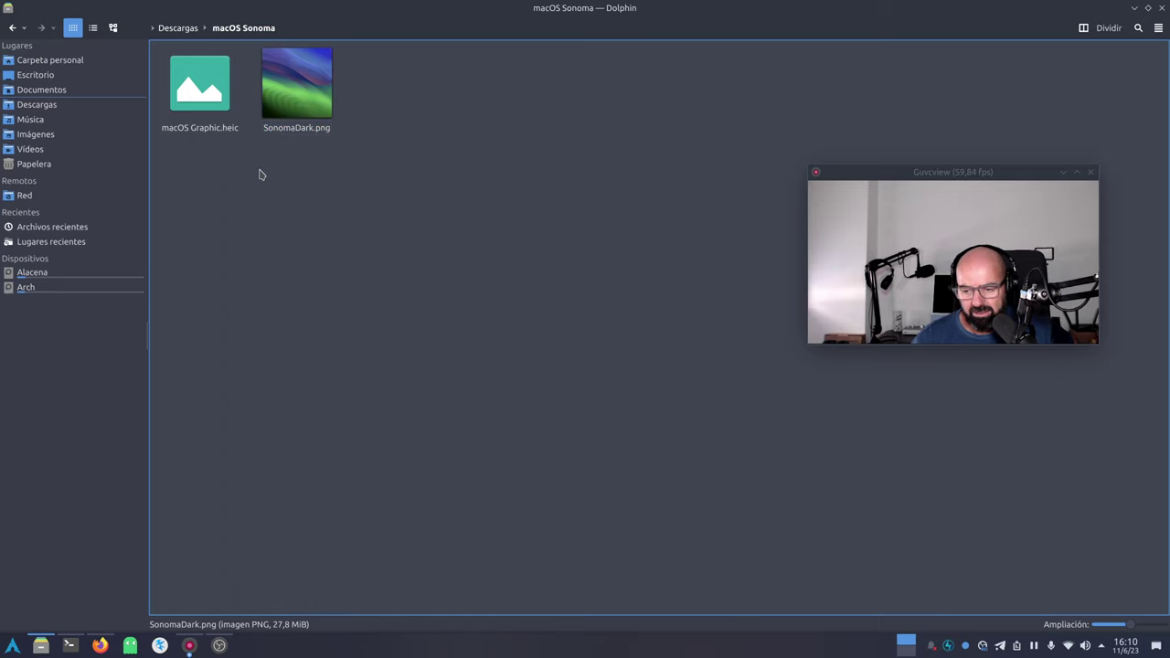
{"action": "left_click", "coordinate": [196, 100]}
{"action": "double_click", "coordinate": [196, 101]}
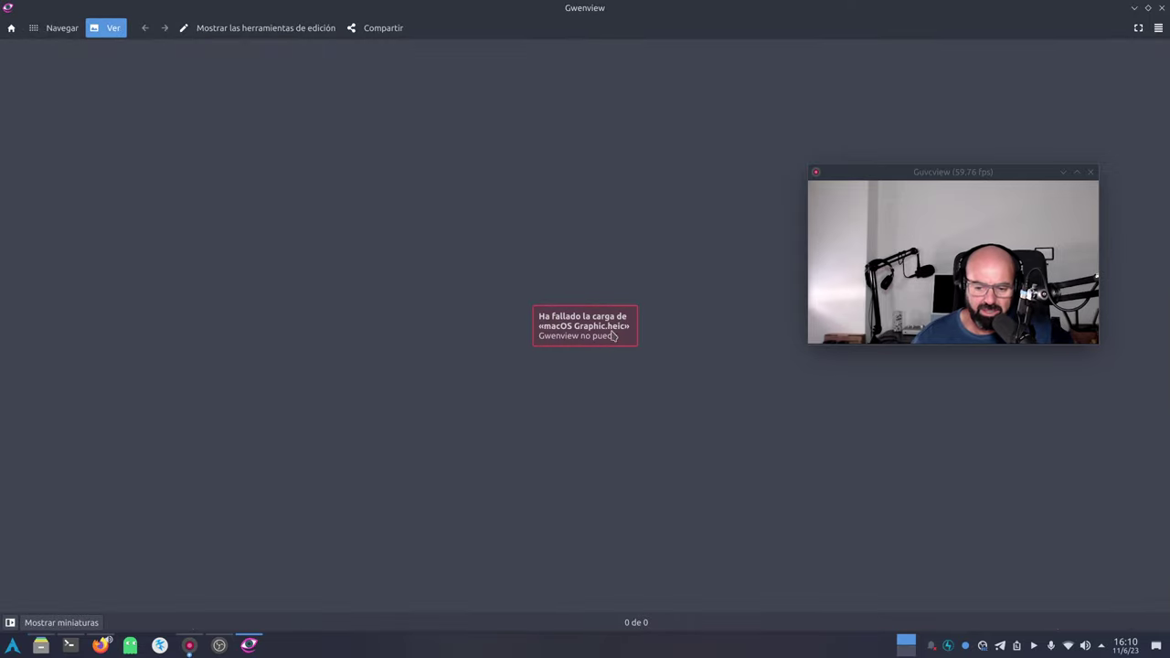
{"action": "left_click", "coordinate": [1161, 8]}
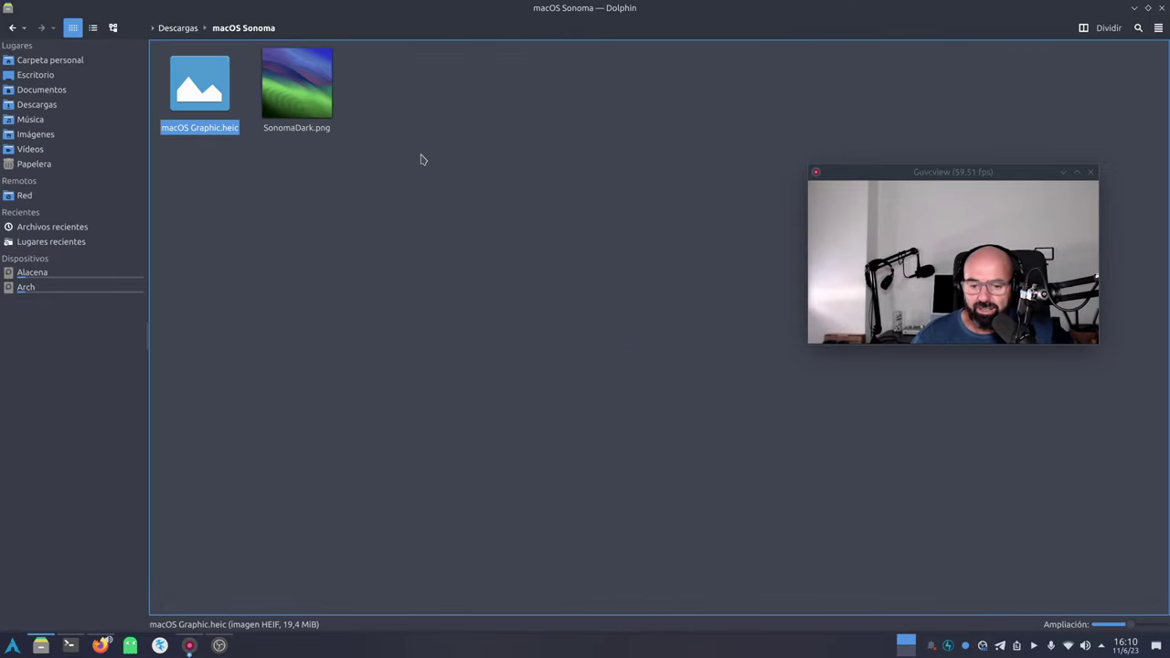
Step: Examine the files in the extracted MacBook Air 15 folder and return to Descargas
{"action": "left_click", "coordinate": [177, 27]}
{"action": "left_click", "coordinate": [365, 211]}
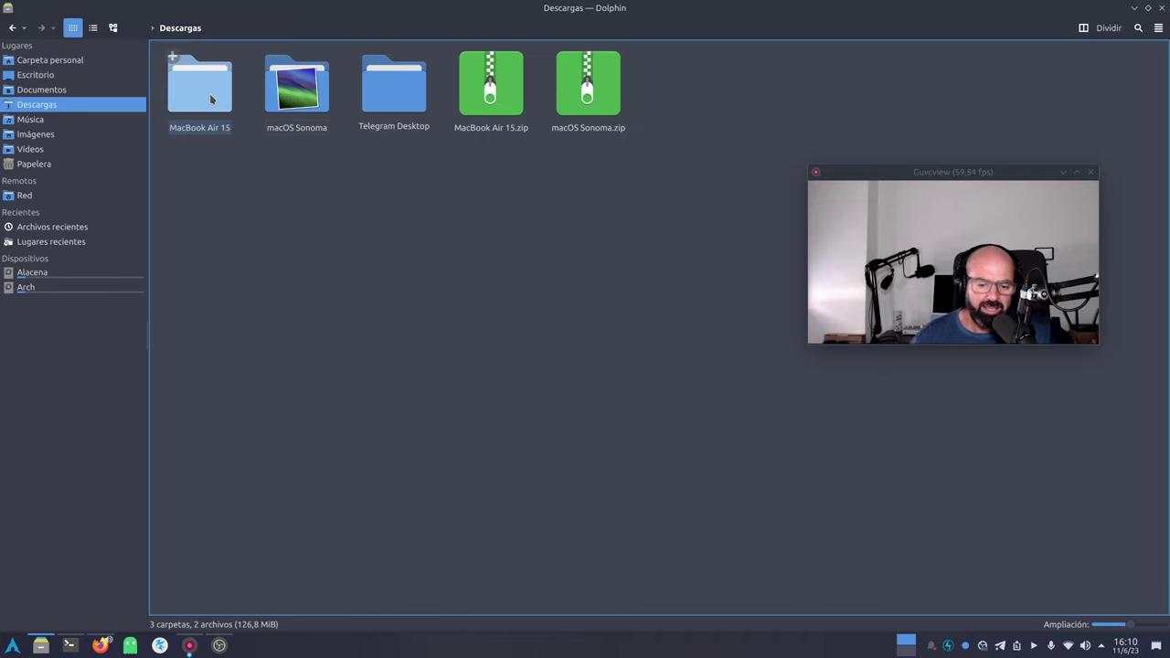
{"action": "double_click", "coordinate": [209, 87]}
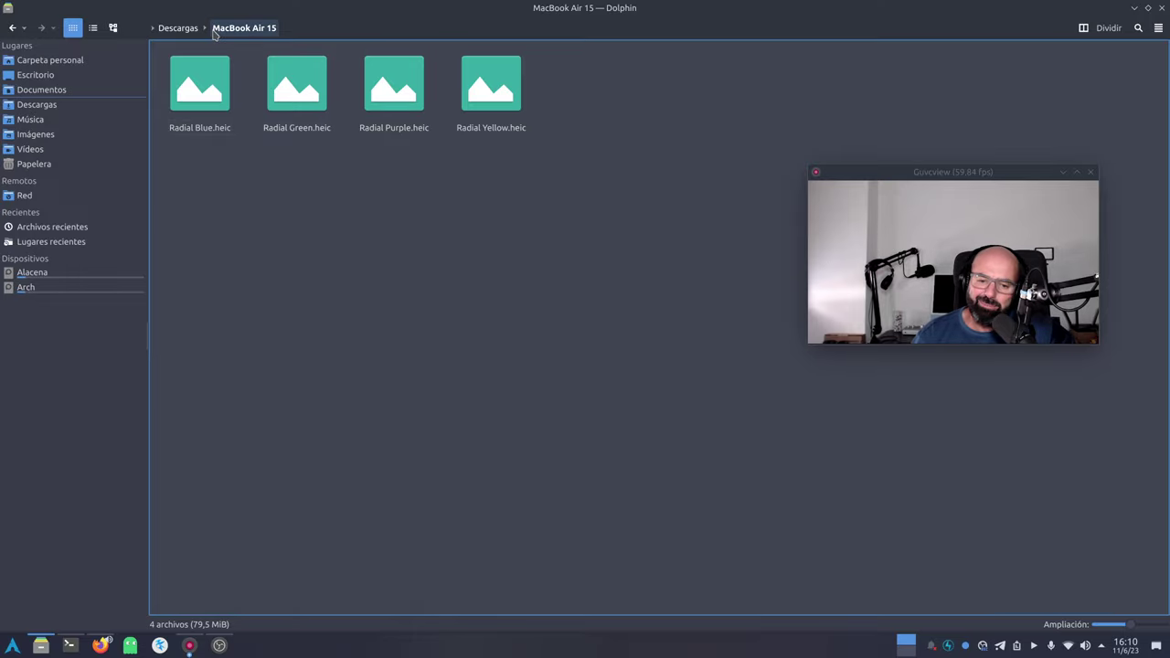
{"action": "key", "text": "alt+Left"}
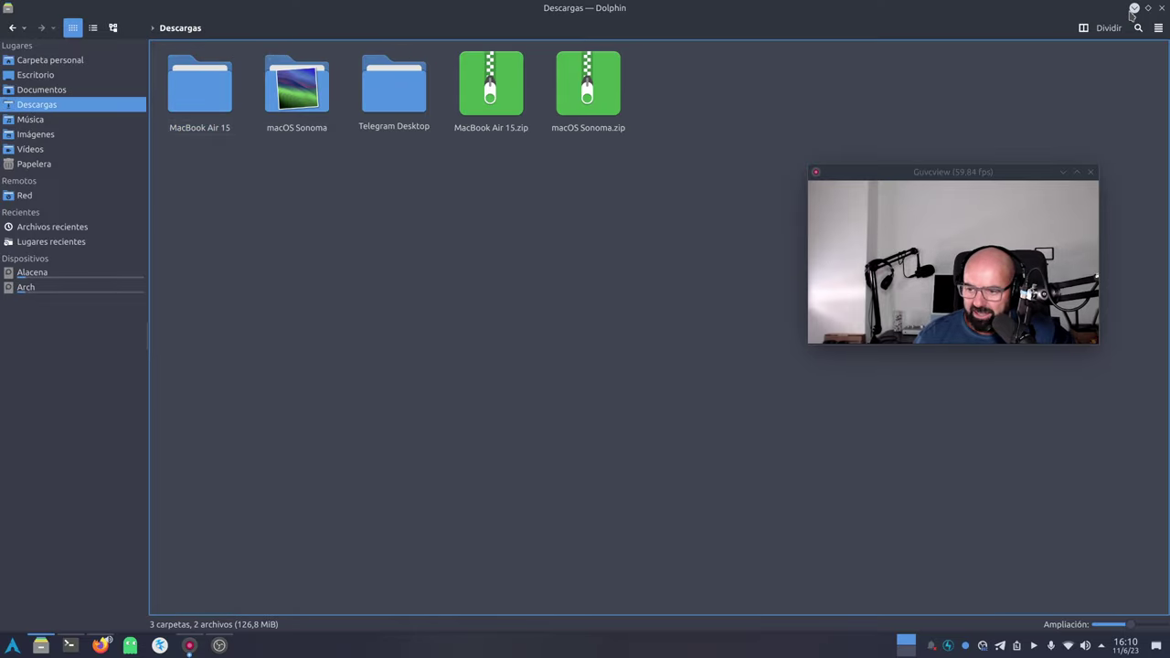
Step: Minimize the file manager, switch to Firefox, and close the macOS Sonoma, iOS 17 and MacBook Air 15" Google Photos tabs
{"action": "left_click", "coordinate": [1133, 8]}
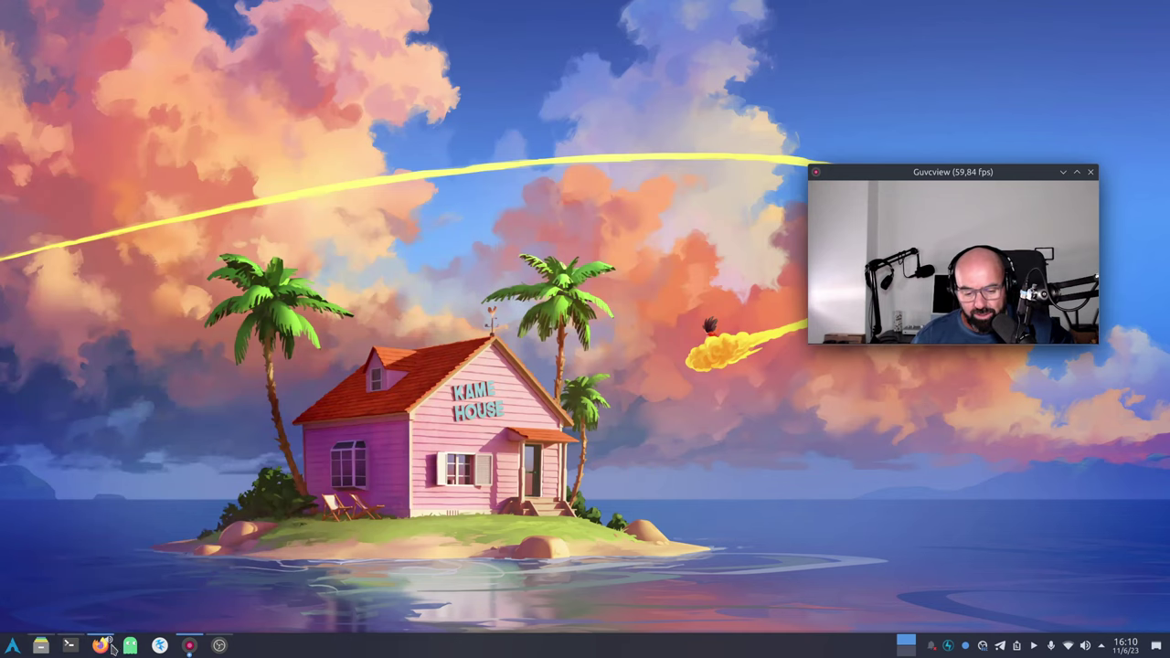
{"action": "left_click", "coordinate": [101, 645]}
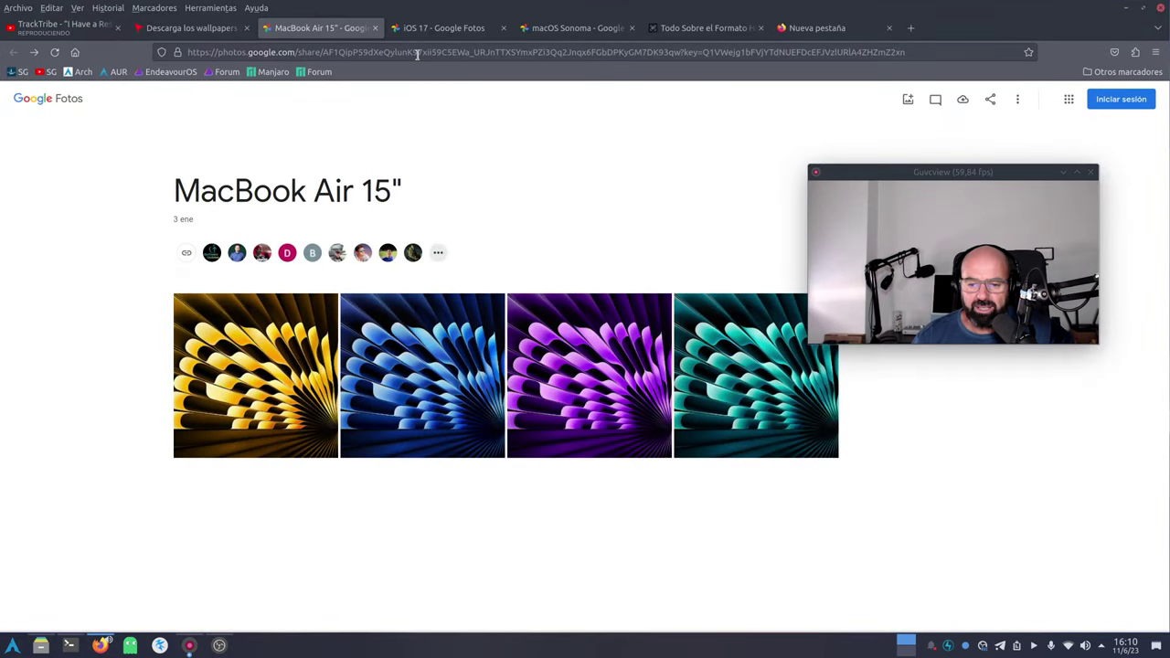
{"action": "left_click", "coordinate": [668, 30]}
{"action": "left_click", "coordinate": [603, 28]}
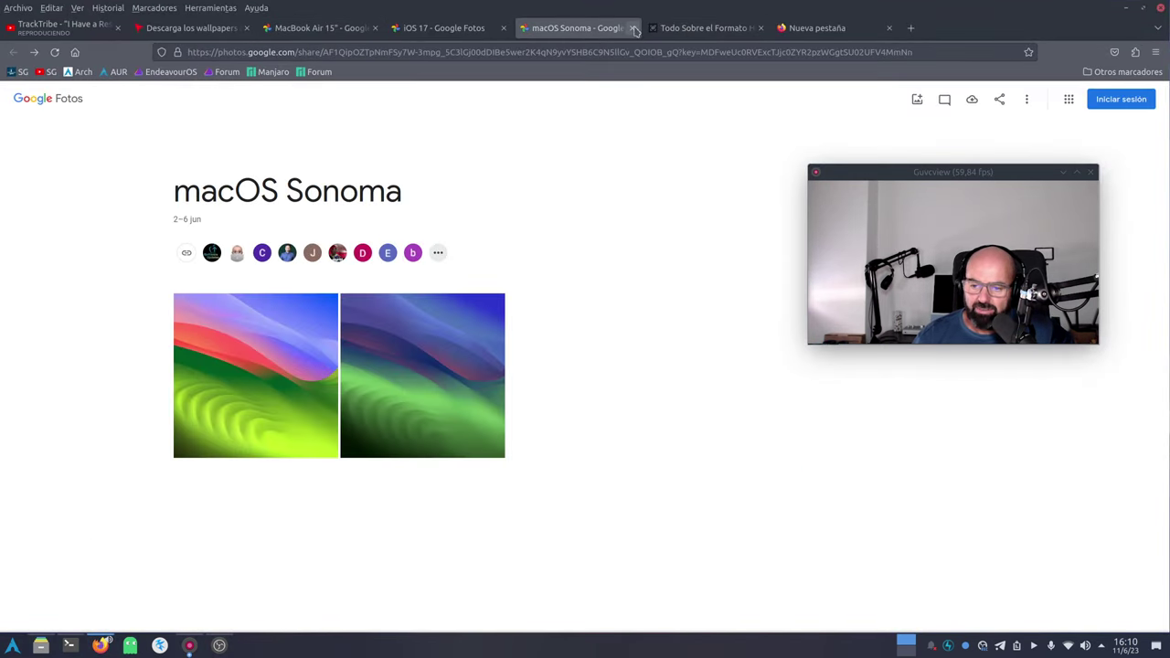
{"action": "left_click", "coordinate": [631, 28]}
{"action": "left_click", "coordinate": [460, 33]}
{"action": "left_click", "coordinate": [503, 28]}
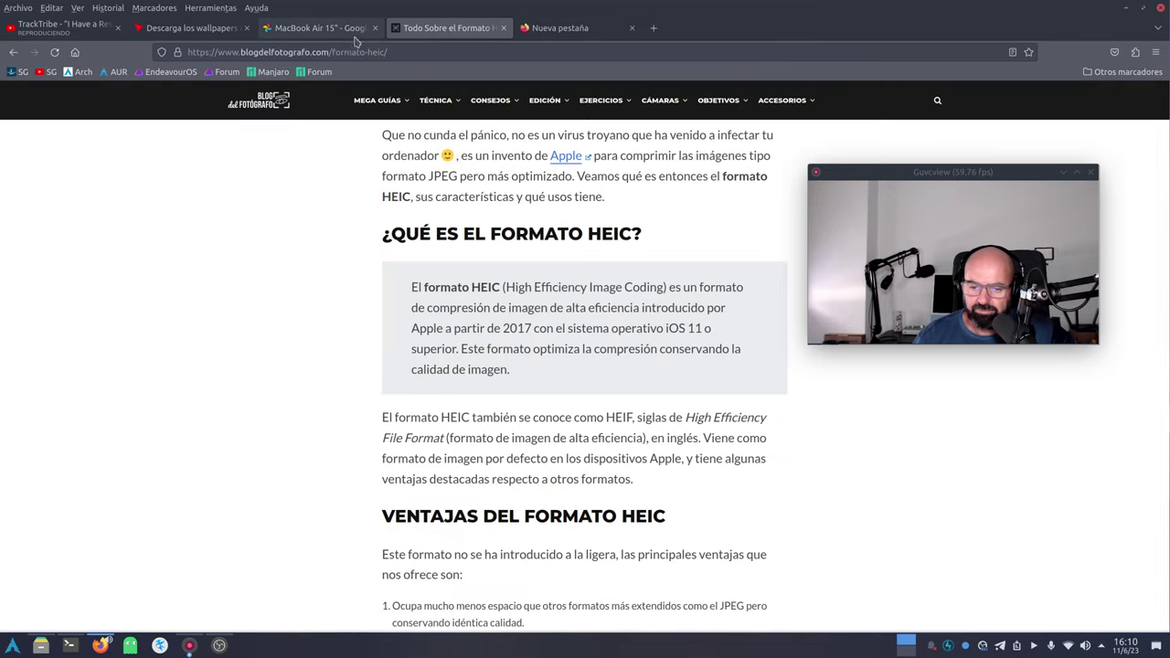
{"action": "left_click", "coordinate": [352, 33]}
{"action": "left_click", "coordinate": [374, 27]}
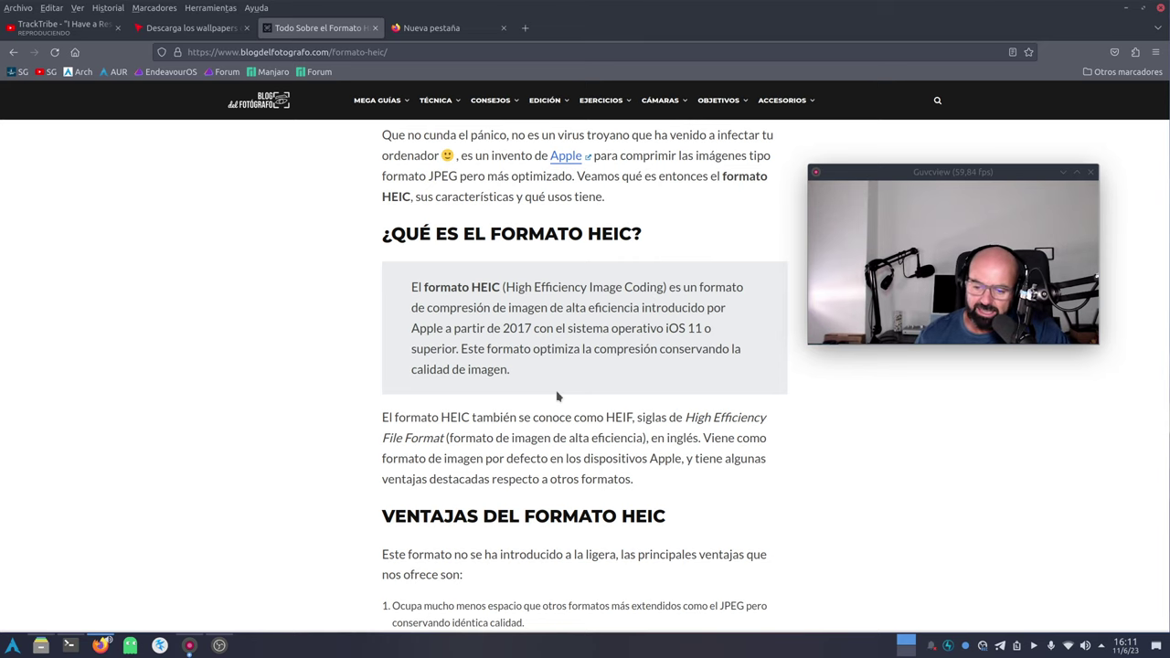
Step: Read the blogdelfotografo.com article's explanation of the HEIC format and its advantages, and minimize the browser
{"action": "scroll", "coordinate": [396, 368], "scroll_direction": "down", "scroll_amount": 1}
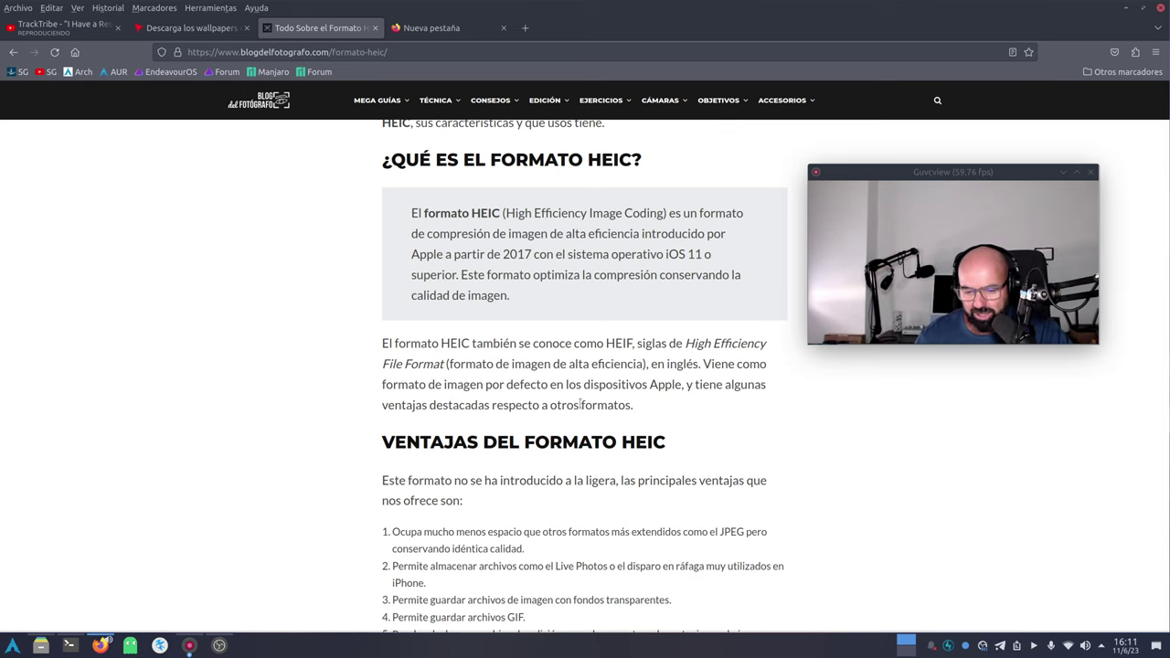
{"action": "scroll", "coordinate": [227, 239], "scroll_direction": "up", "scroll_amount": 10}
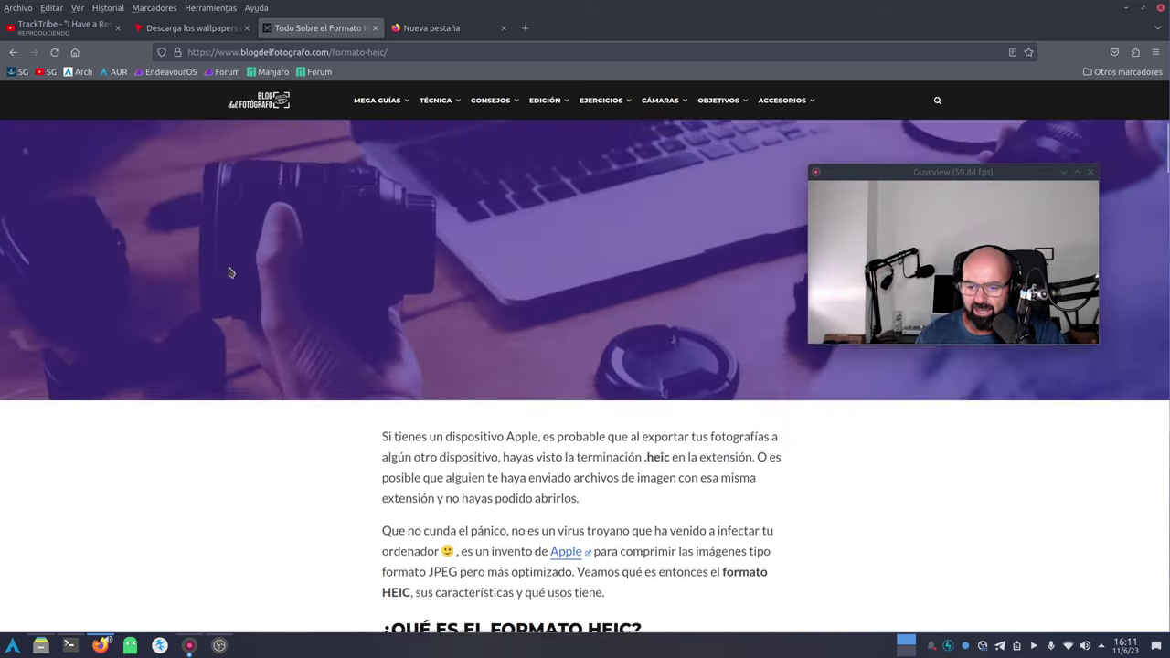
{"action": "scroll", "coordinate": [235, 254], "scroll_direction": "down", "scroll_amount": 9}
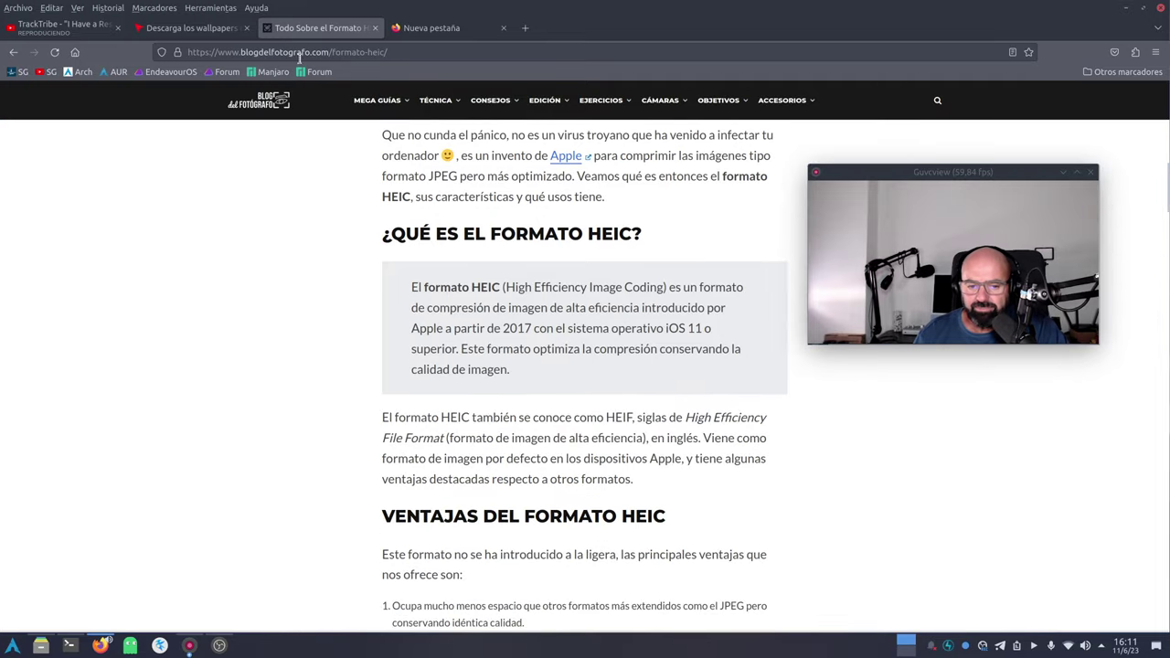
{"action": "left_click", "coordinate": [1126, 8]}
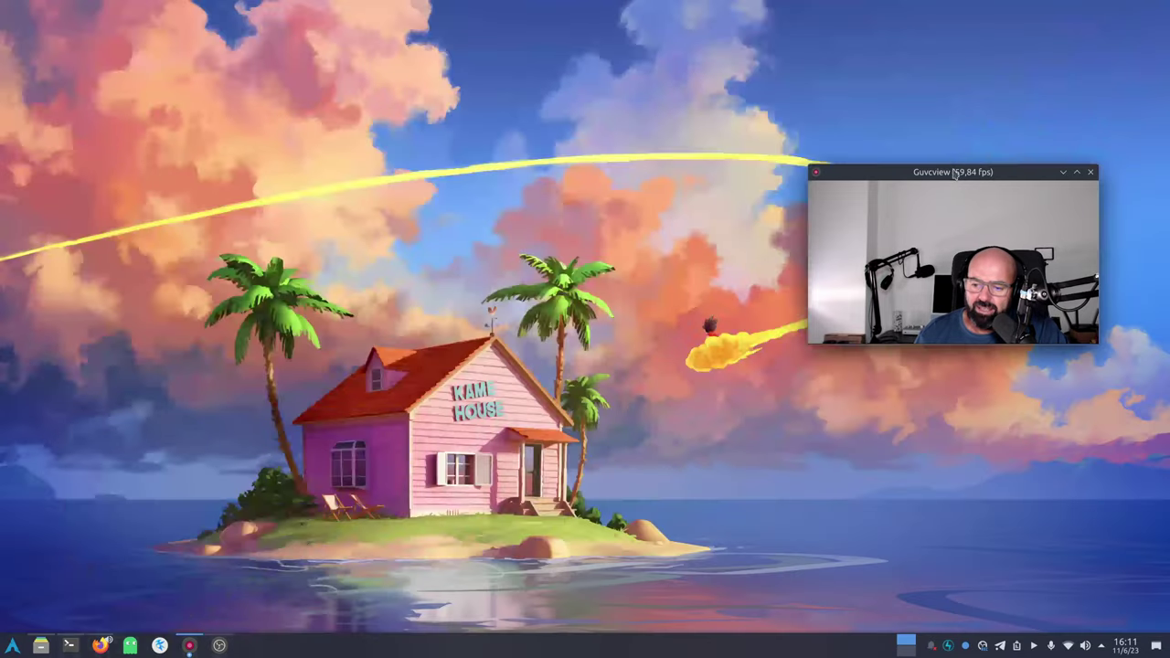
Step: Move the Guvcview webcam window clear of the terminal area and switch to the Konsole terminal
{"action": "left_click_drag", "start_coordinate": [951, 179], "coordinate": [983, 78]}
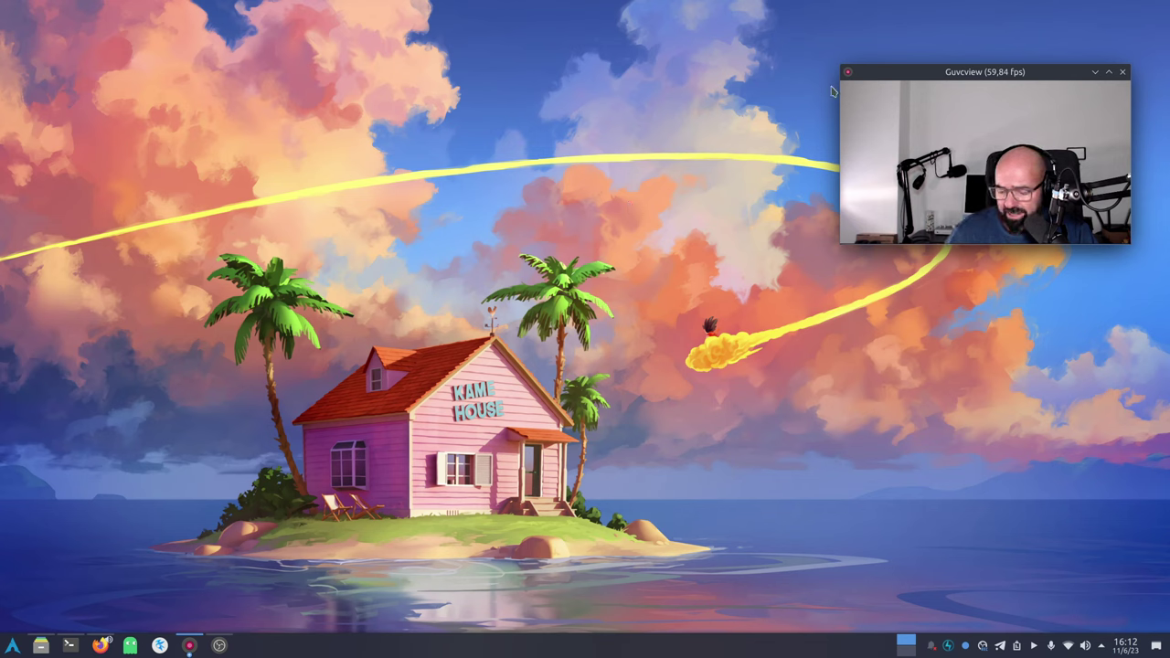
{"action": "left_click_drag", "start_coordinate": [1015, 80], "coordinate": [1015, 51]}
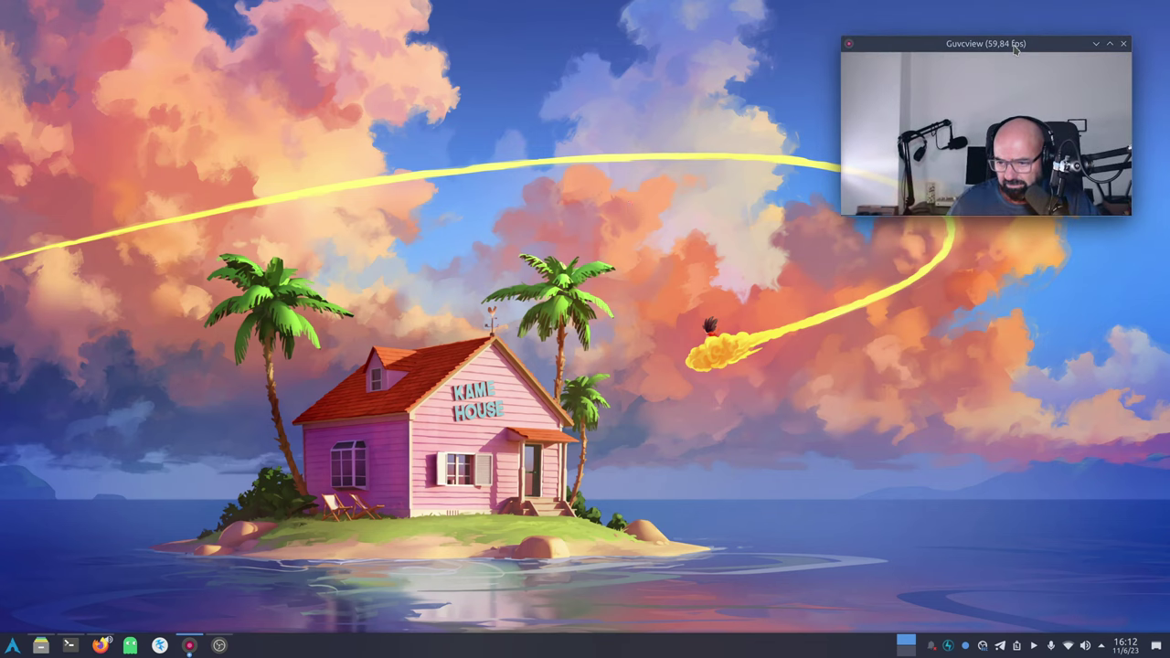
{"action": "left_click", "coordinate": [80, 647]}
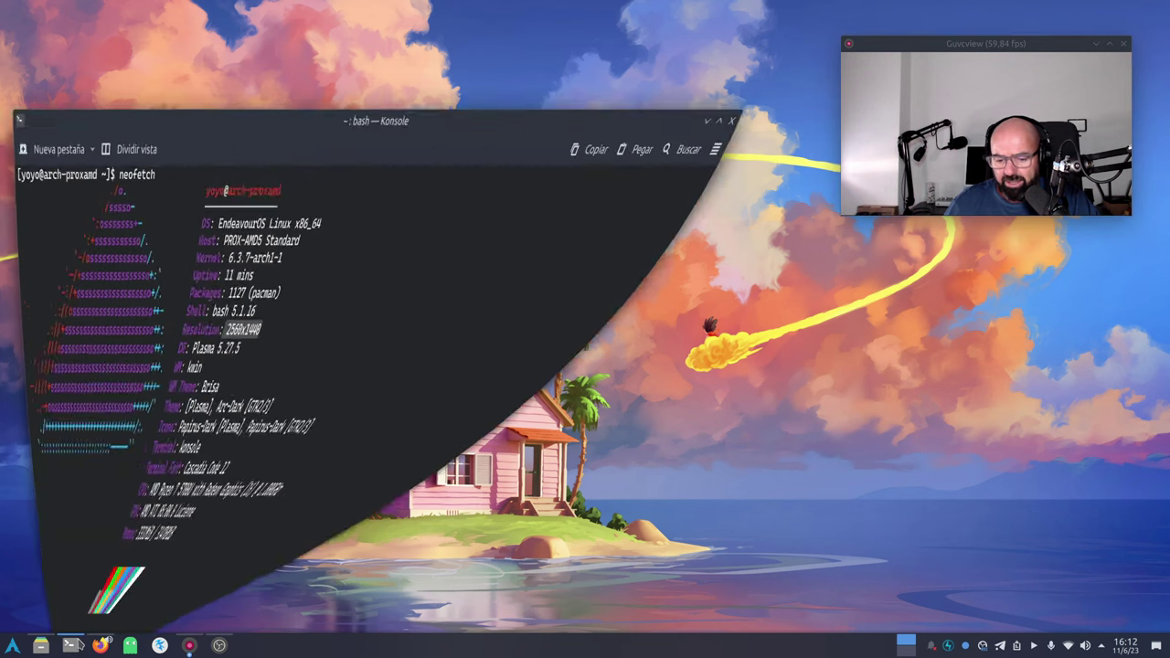
{"action": "left_click", "coordinate": [492, 369]}
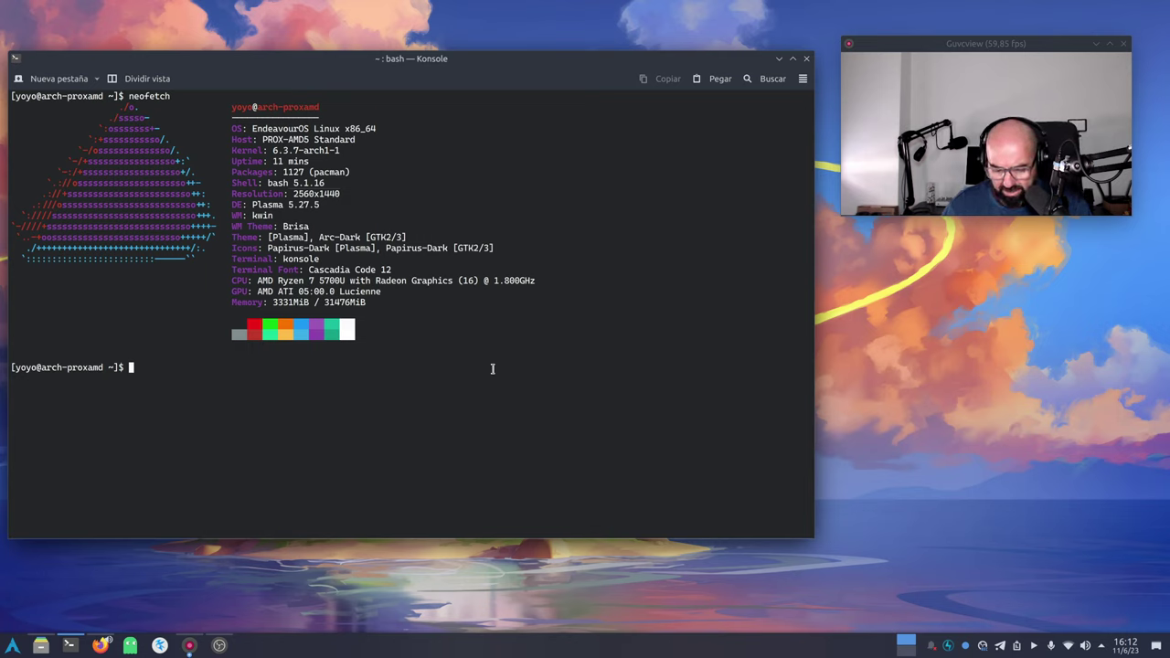
Step: Enter "sudo pacman" at the terminal prompt as the start of the package installation command
{"action": "type", "text": "sufdo"}
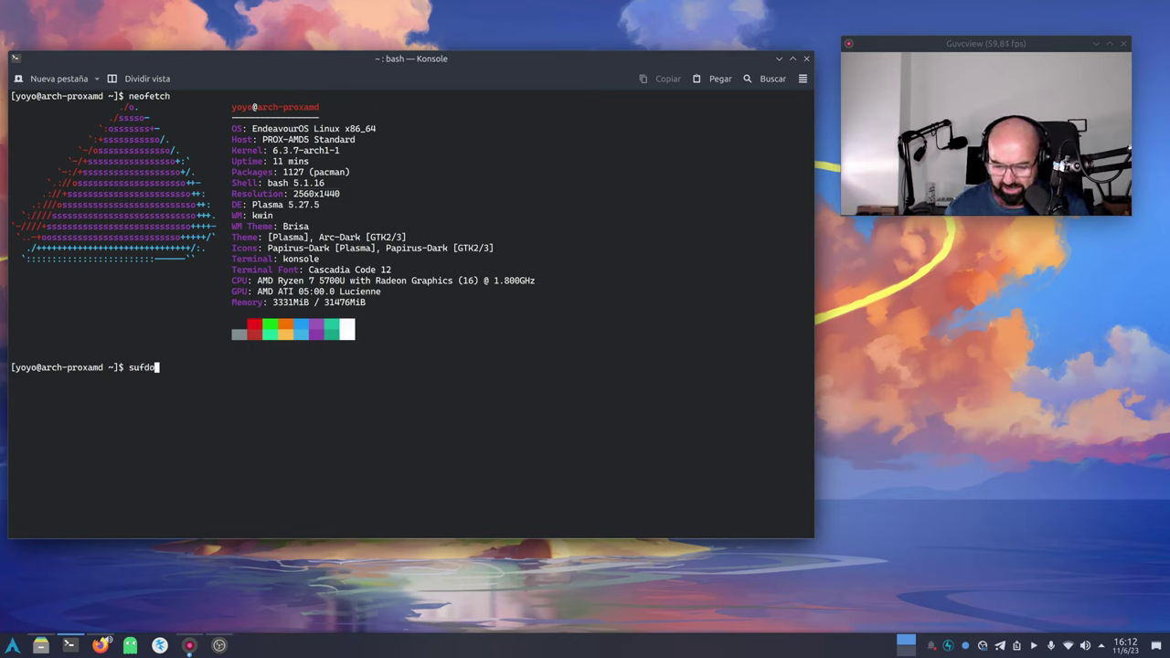
{"action": "key", "text": "BackSpace"}
{"action": "key", "text": "BackSpace"}
{"action": "key", "text": "BackSpace"}
{"action": "type", "text": "do "}
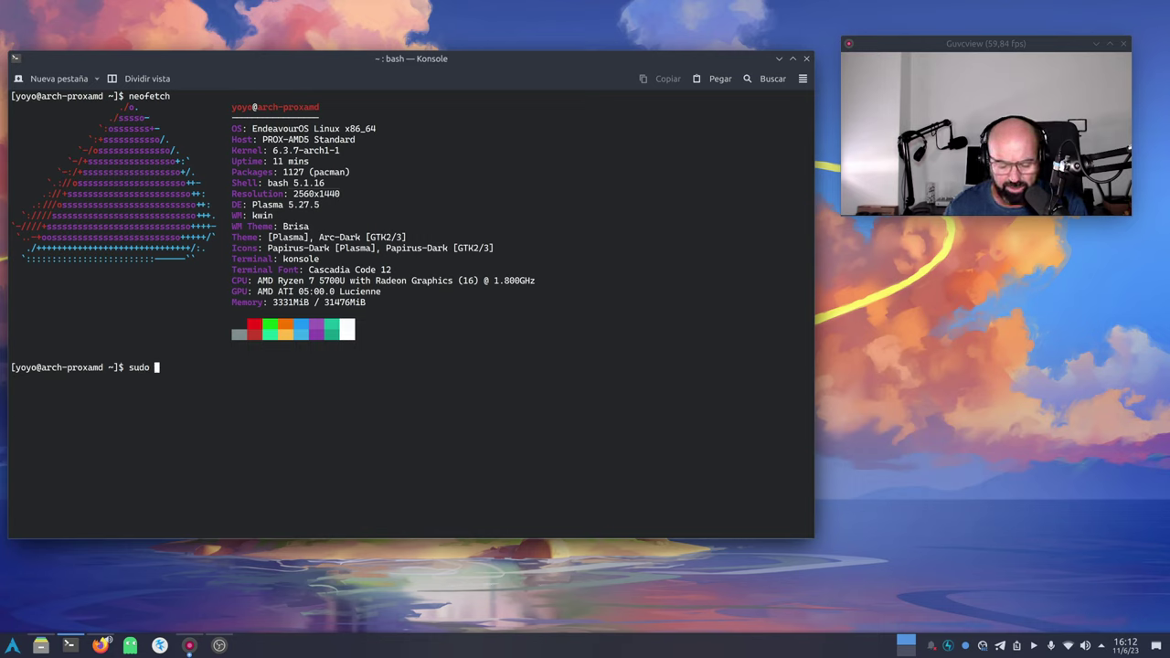
{"action": "type", "text": "paxman"}
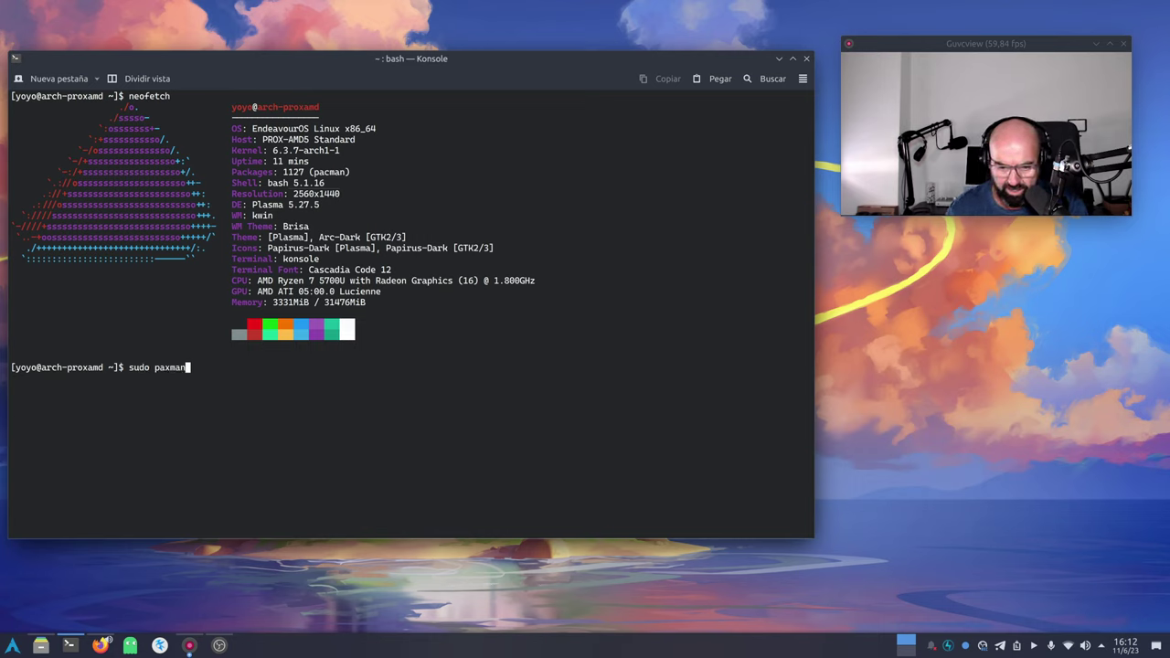
{"action": "key", "text": "BackSpace"}
{"action": "key", "text": "BackSpace"}
{"action": "key", "text": "BackSpace"}
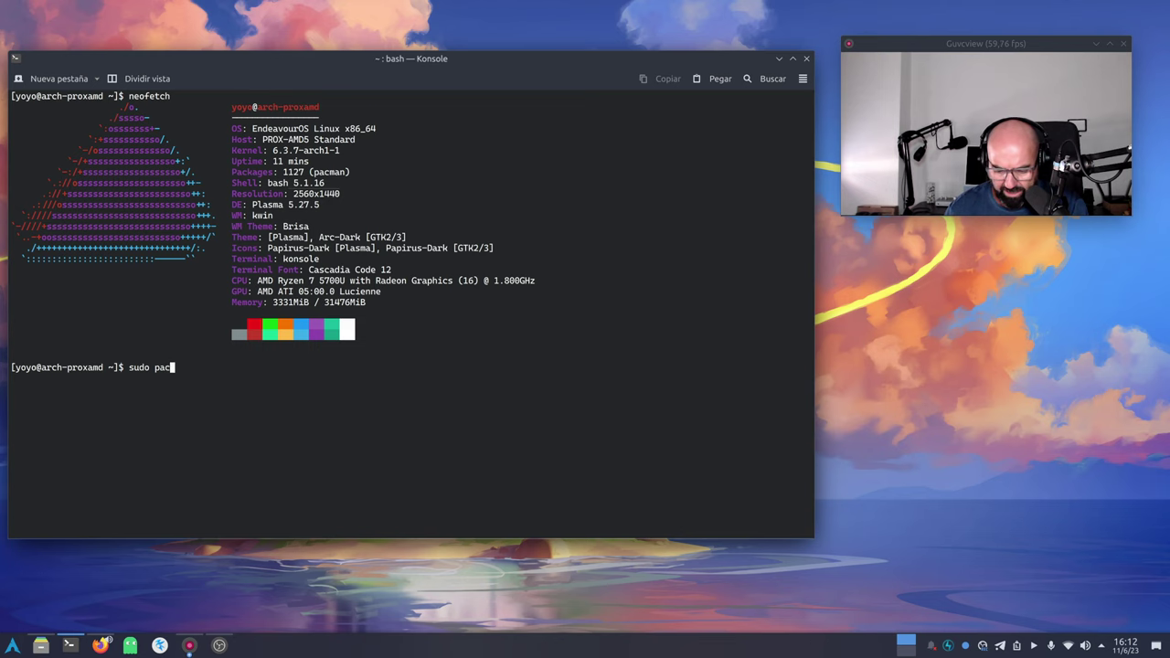
{"action": "type", "text": "cman"}
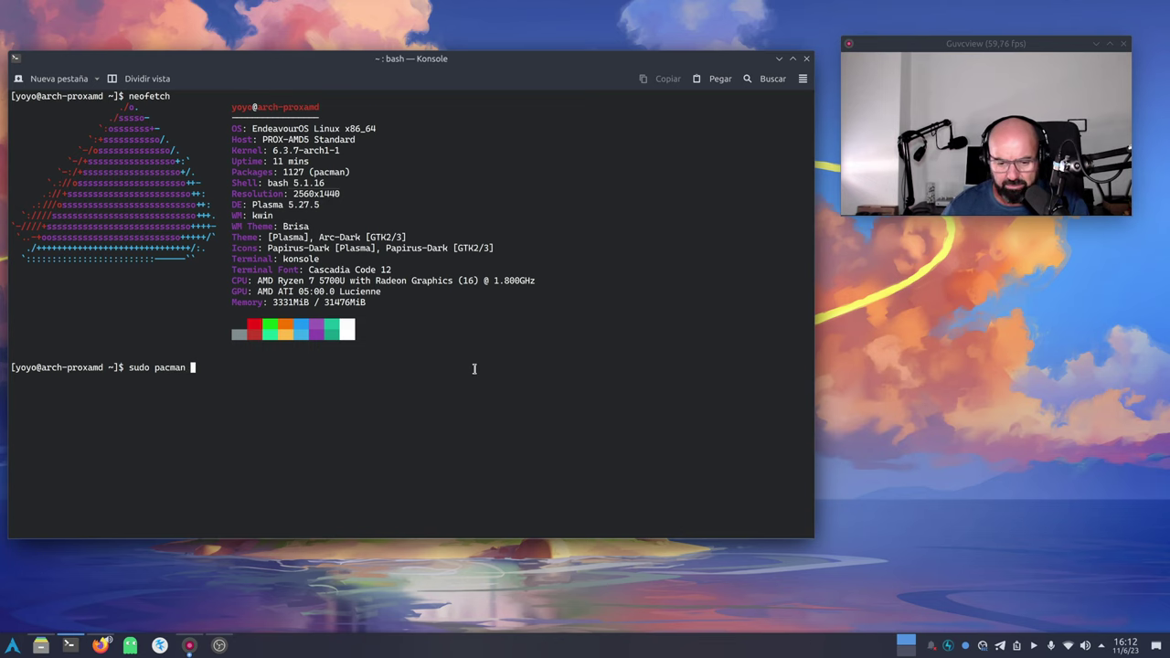
Step: Enlarge the terminal text by five zoom levels
{"action": "key", "text": "ctrl+plus"}
{"action": "key", "text": "ctrl+plus"}
{"action": "key", "text": "ctrl+plus"}
{"action": "key", "text": "ctrl+plus"}
{"action": "key", "text": "ctrl+plus"}
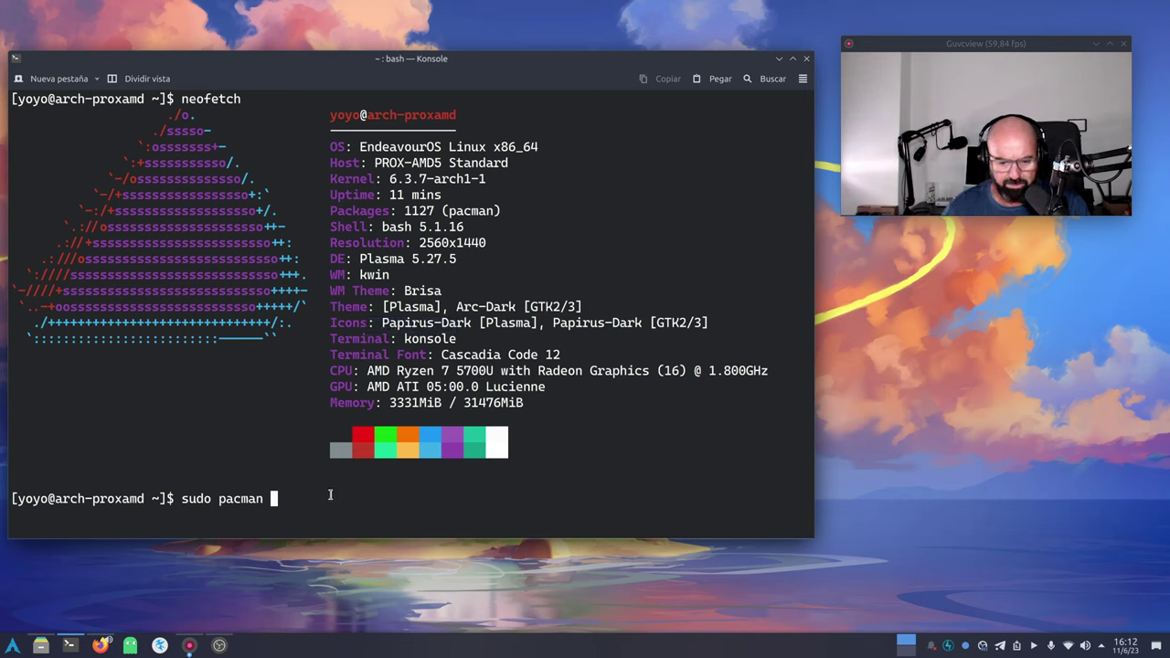
Step: Complete the command as "sudo pacman -S converseen"
{"action": "type", "text": "-"}
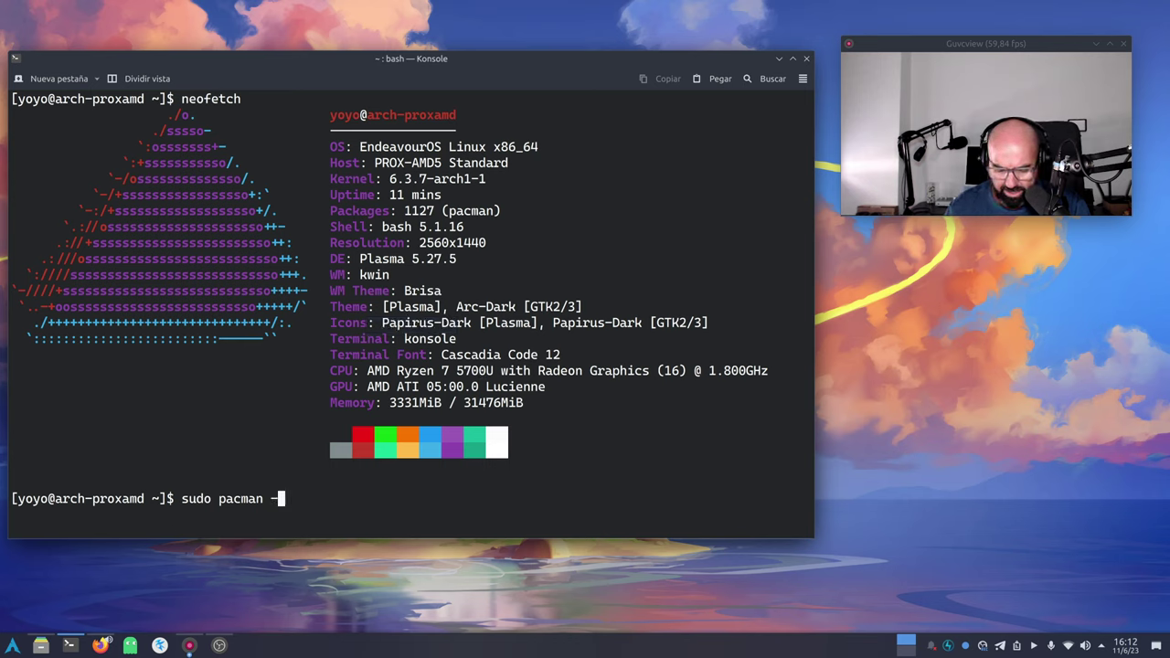
{"action": "type", "text": "S converseeen"}
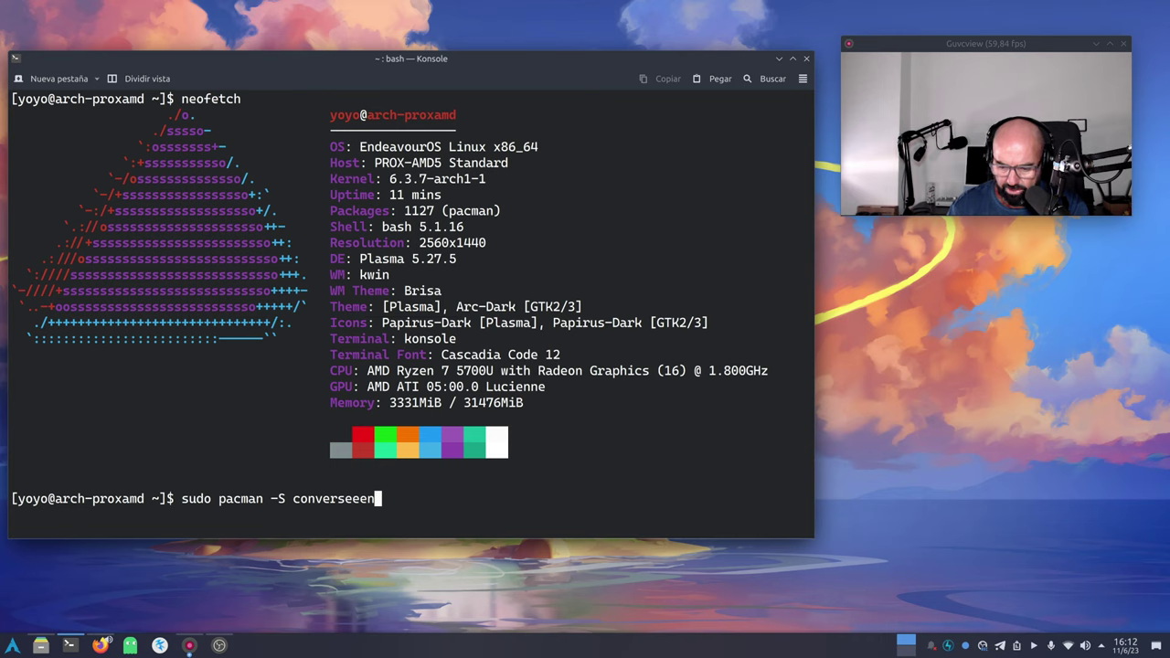
{"action": "key", "text": "BackSpace"}
{"action": "key", "text": "BackSpace"}
{"action": "type", "text": "n"}
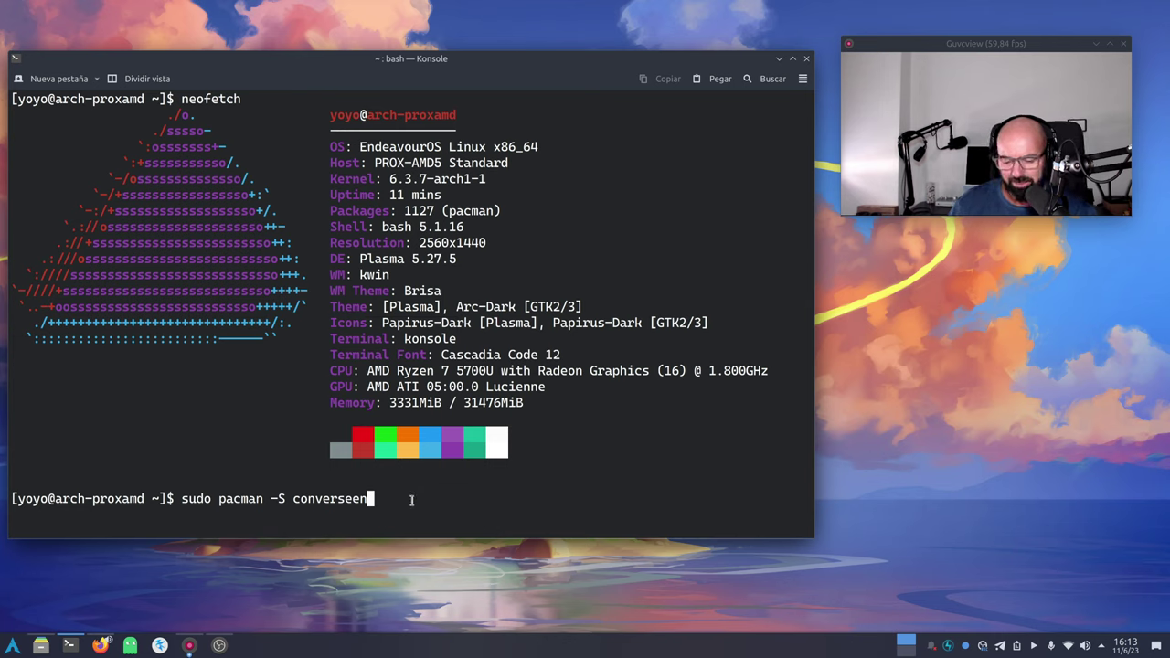
Step: Run the converseen installation, authenticate with the sudo password, and accept the installation with "s"
{"action": "key", "text": "Return"}
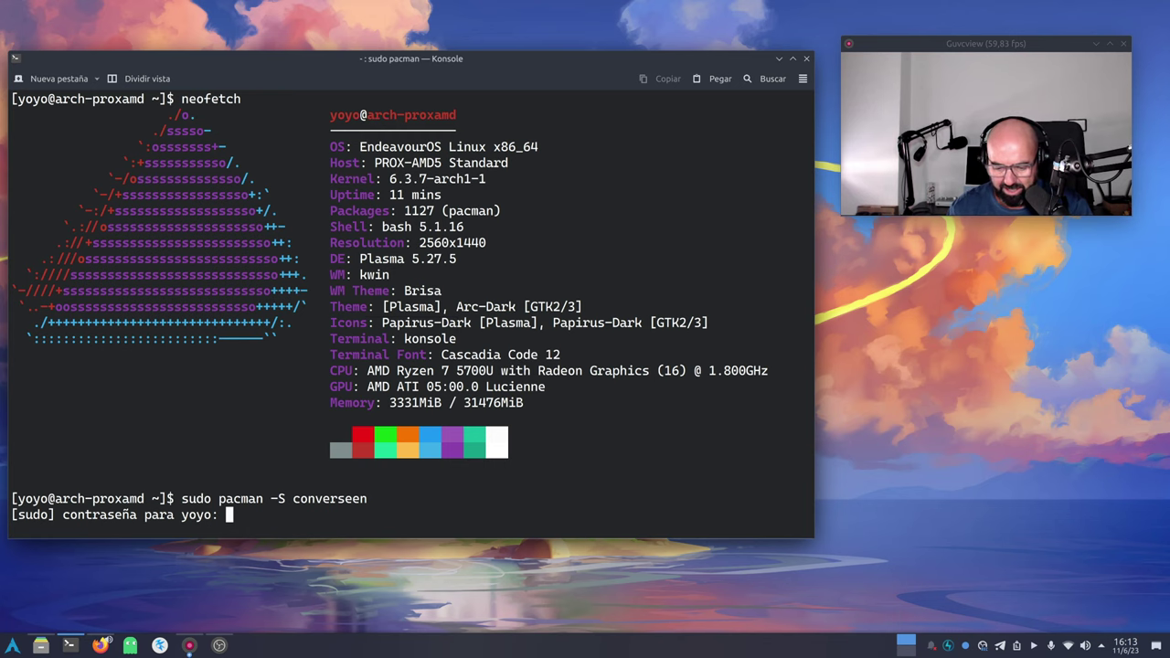
{"action": "key", "text": "Return"}
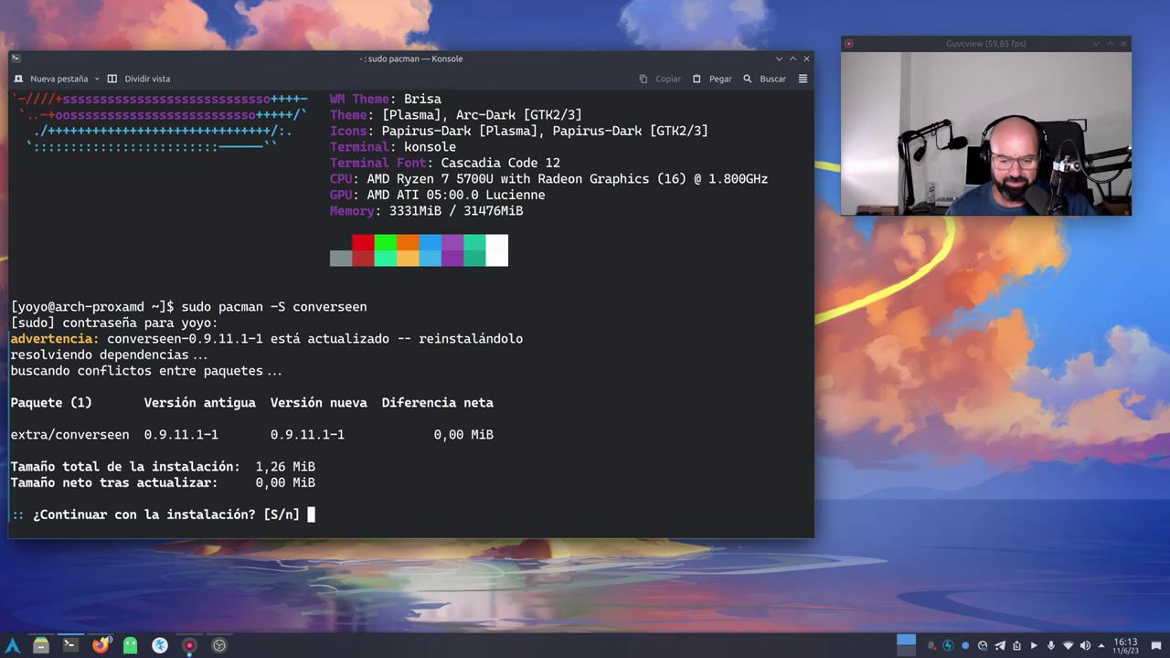
{"action": "type", "text": "s"}
{"action": "key", "text": "Return"}
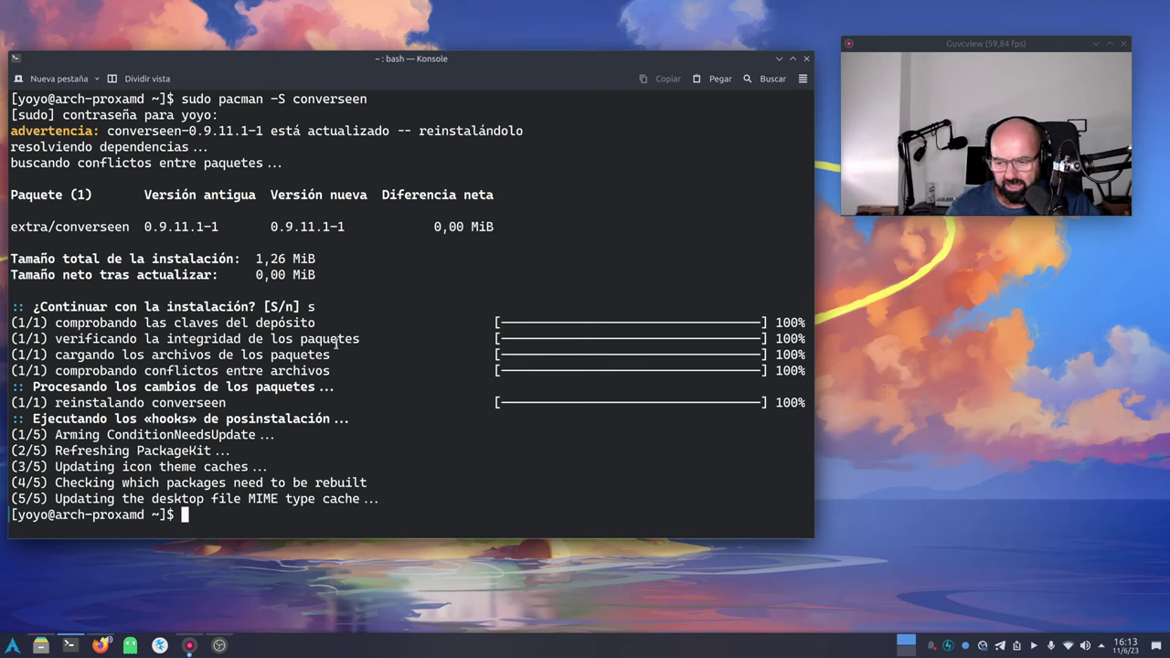
Step: Minimize the terminal, search the application launcher for "con", and launch Converseen
{"action": "left_click", "coordinate": [778, 58]}
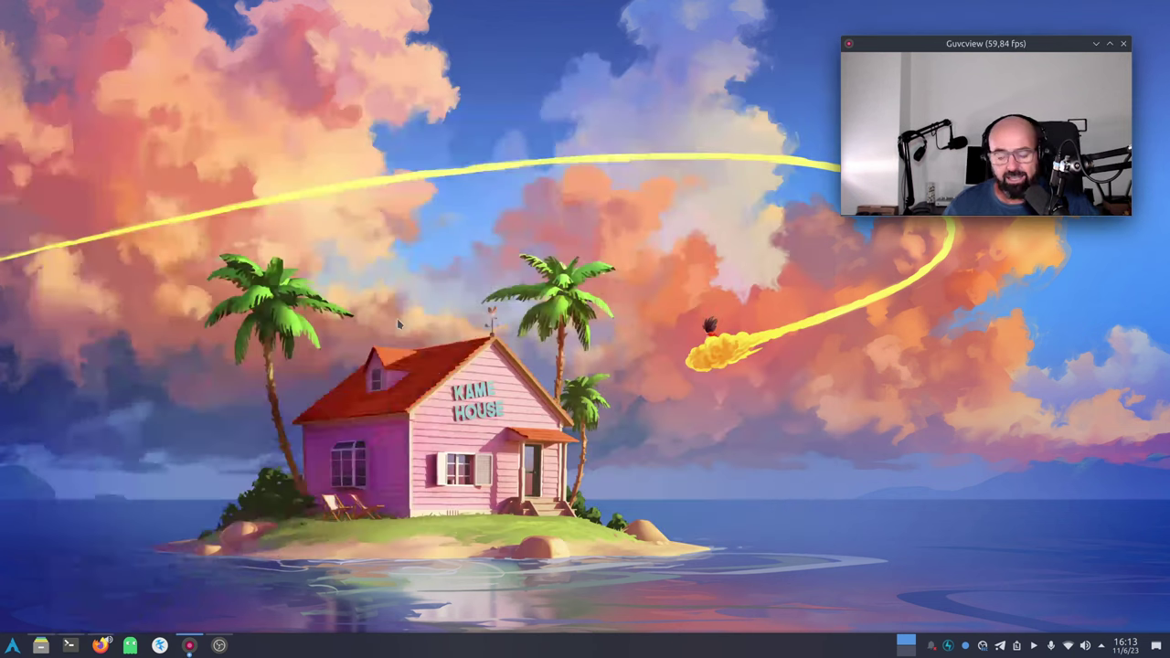
{"action": "left_click", "coordinate": [12, 645]}
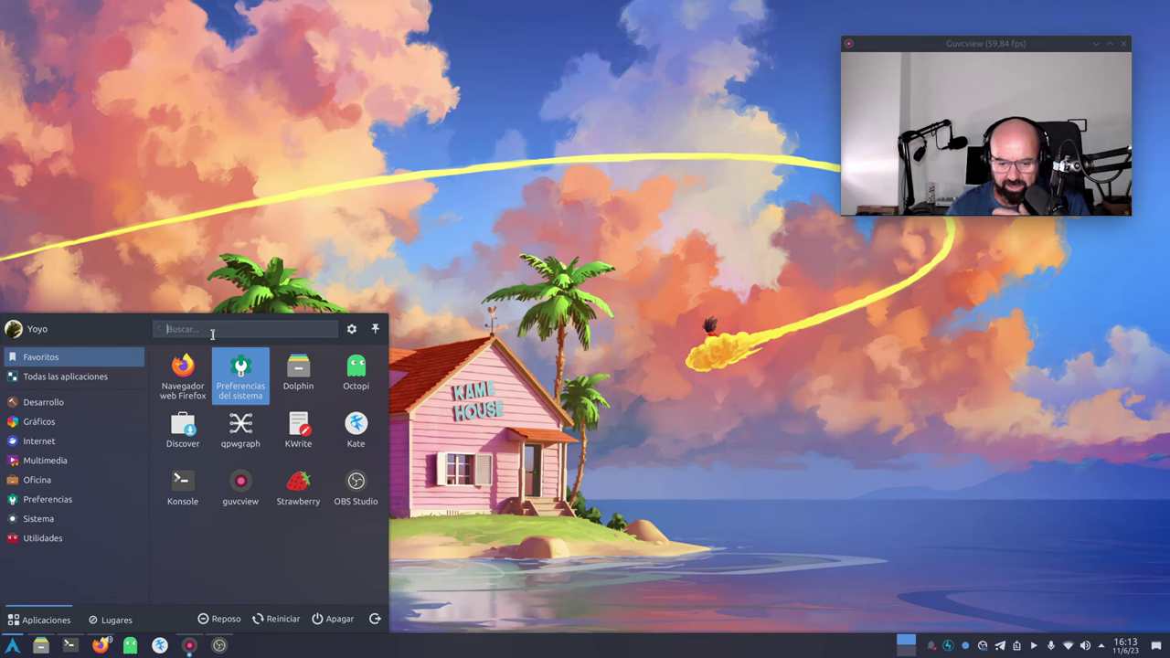
{"action": "type", "text": "con"}
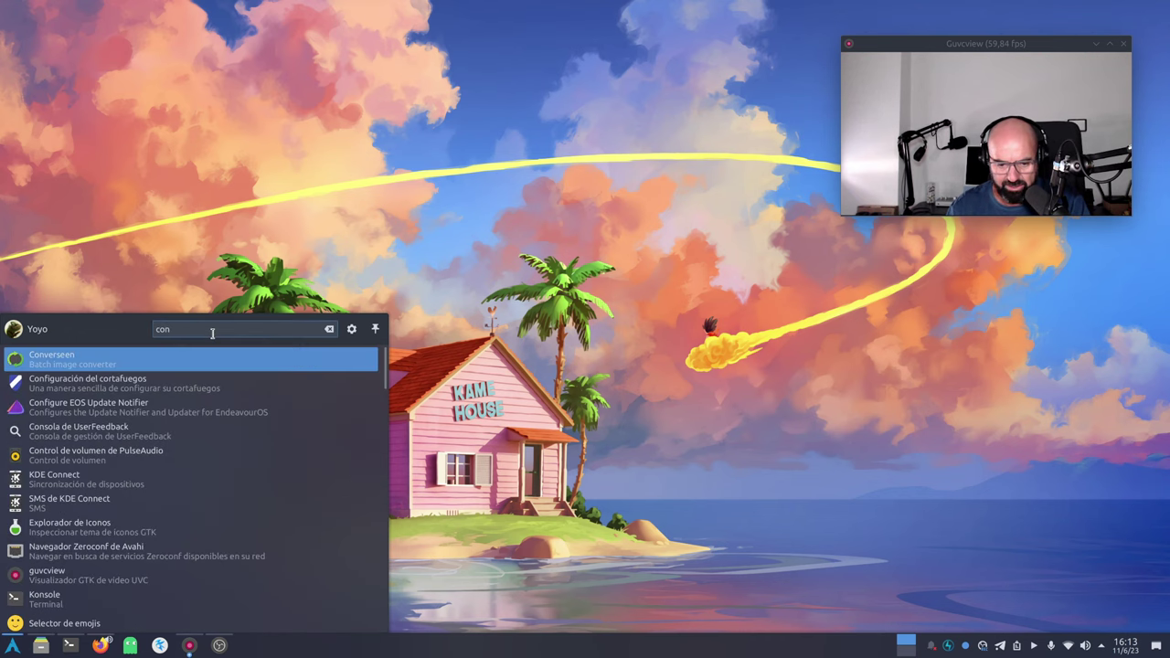
{"action": "key", "text": "Return"}
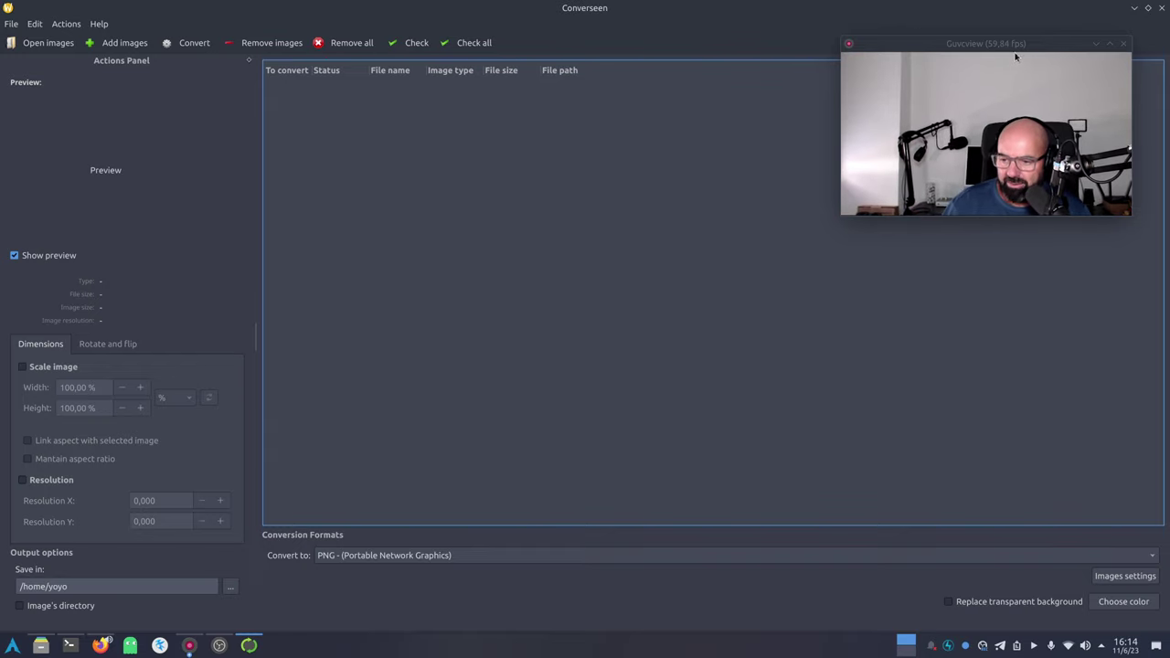
Step: Move the webcam window off the toolbar area and examine Converseen's save folder, rename options and list of conversion formats
{"action": "left_click_drag", "start_coordinate": [978, 43], "coordinate": [992, 206]}
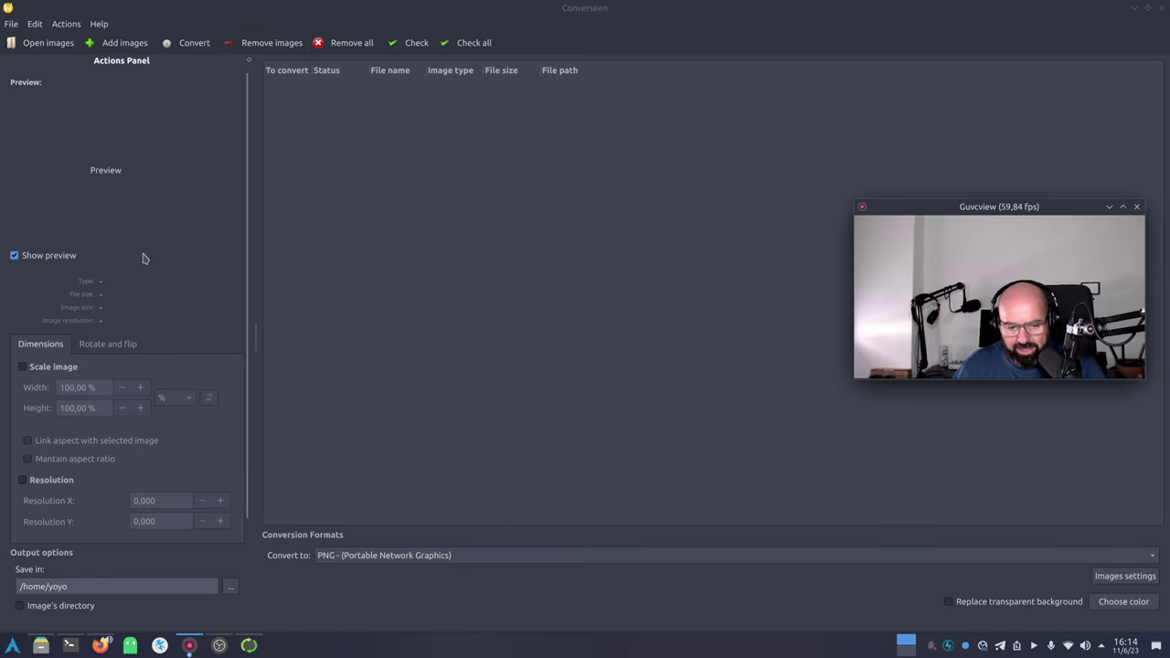
{"action": "left_click_drag", "start_coordinate": [247, 287], "coordinate": [243, 395]}
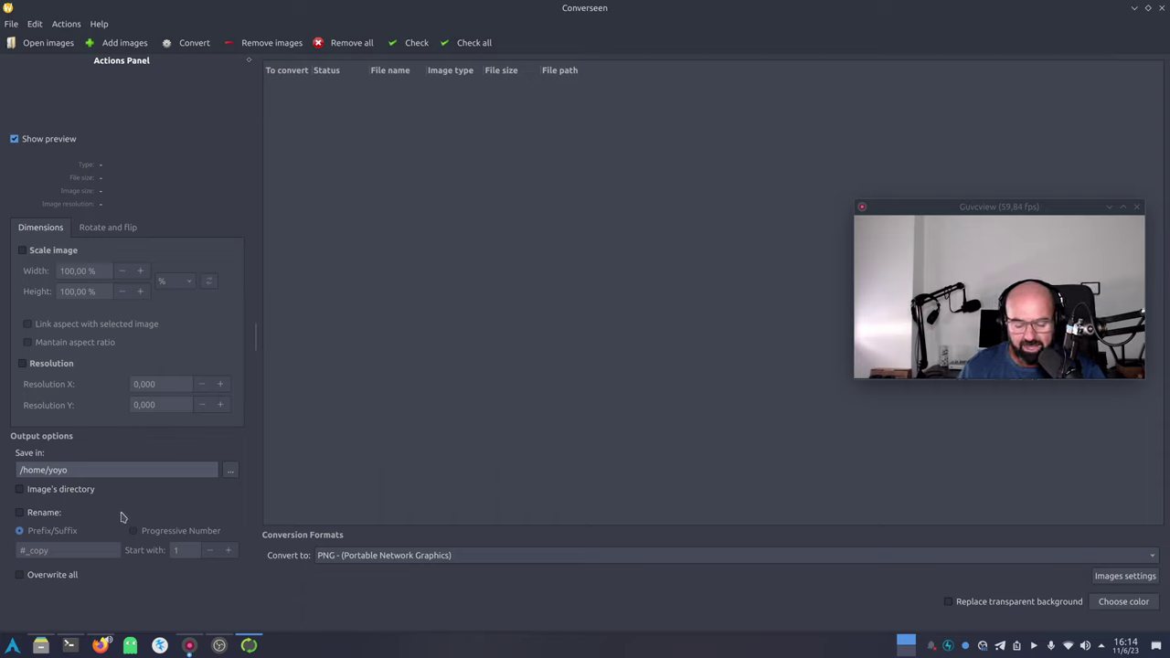
{"action": "left_click_drag", "start_coordinate": [91, 472], "coordinate": [16, 472]}
{"action": "left_click", "coordinate": [474, 406]}
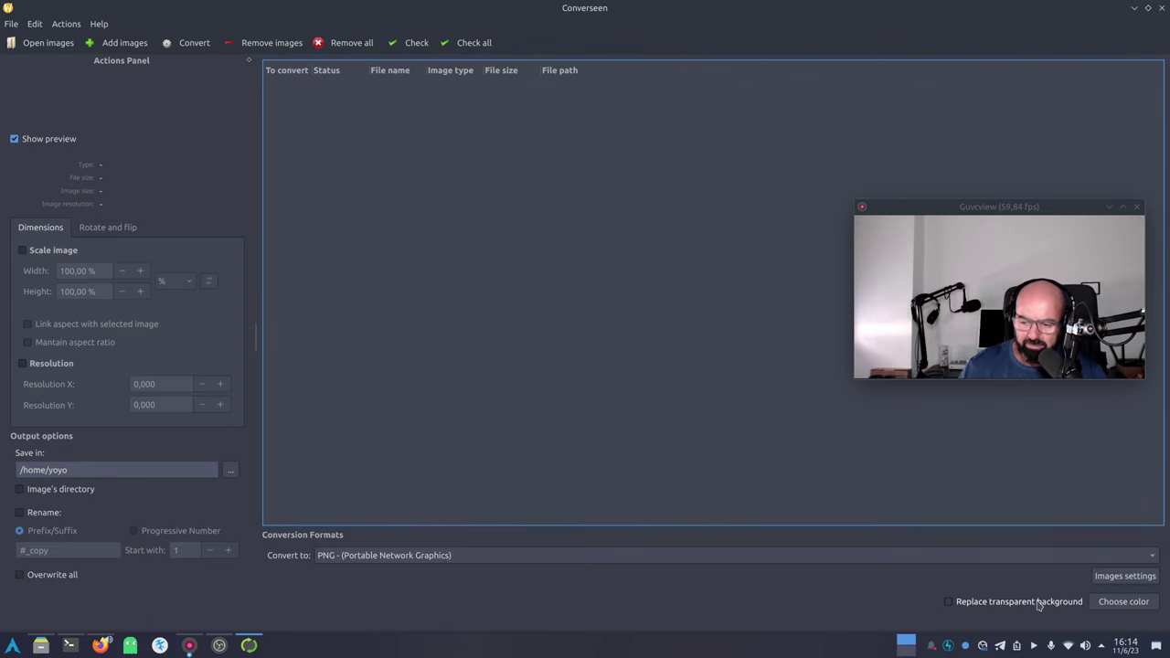
{"action": "left_click", "coordinate": [402, 557]}
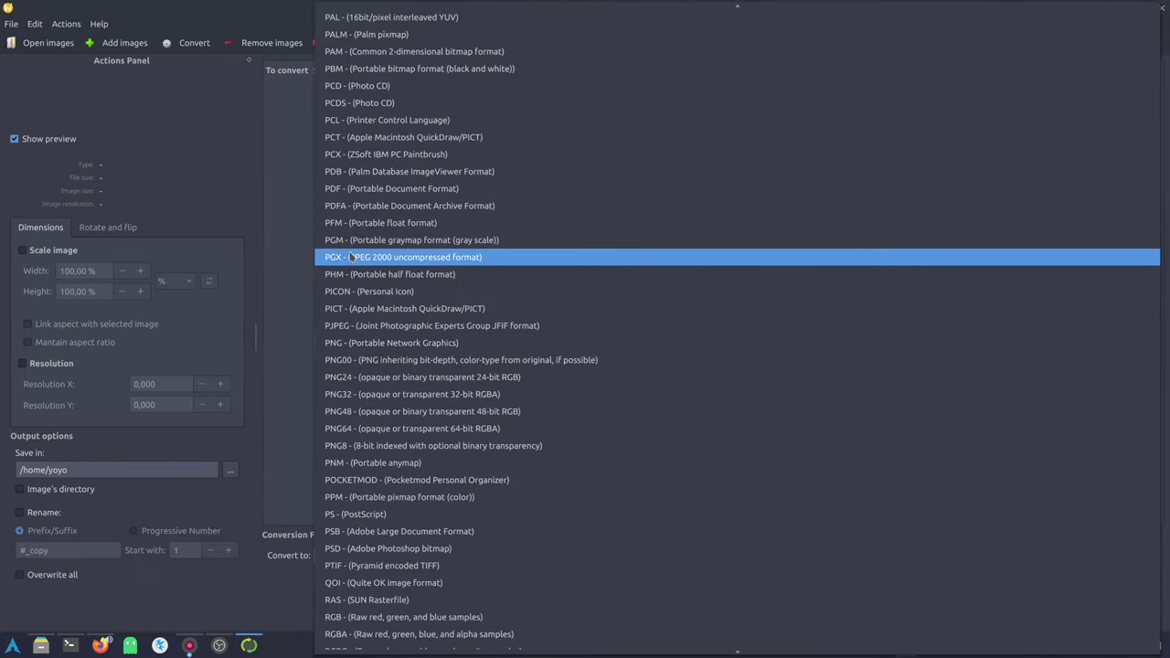
{"action": "left_click", "coordinate": [287, 237]}
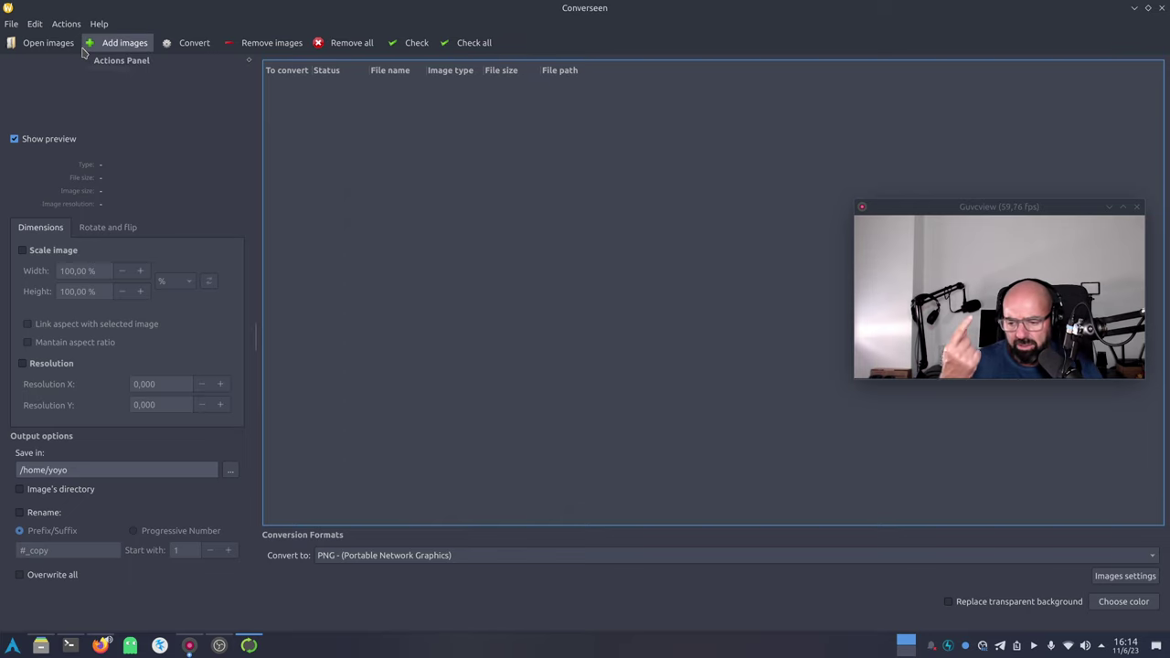
Step: Add macOS Graphic.heic from the macOS Sonoma folder in Descargas to the conversion list
{"action": "left_click", "coordinate": [114, 44]}
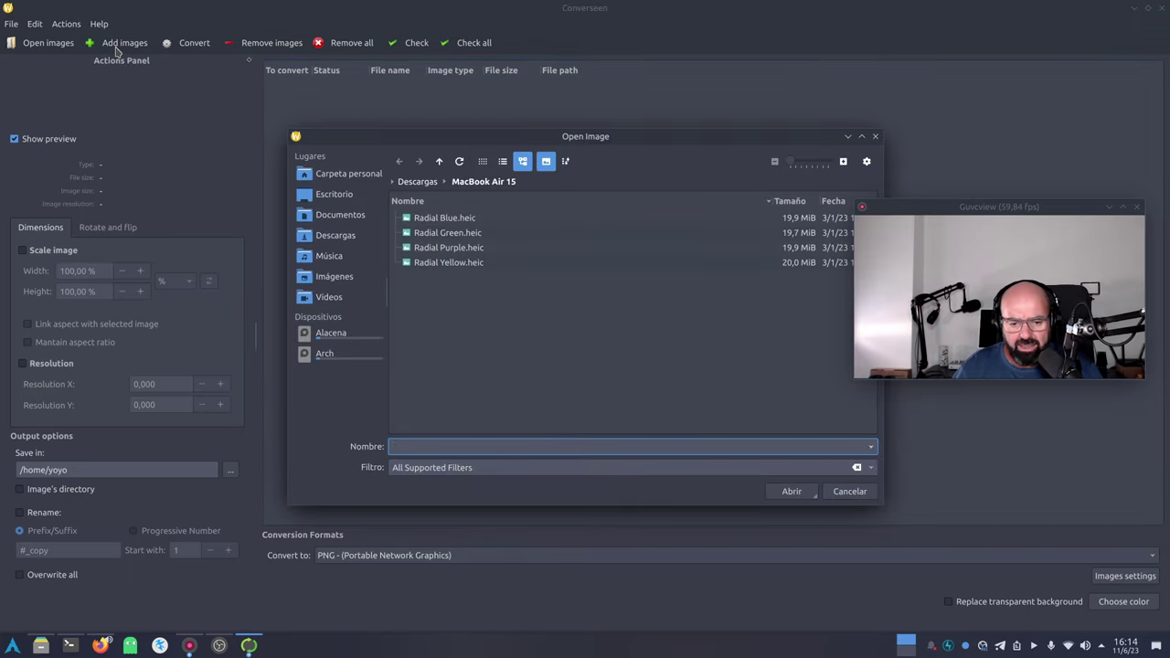
{"action": "left_click_drag", "start_coordinate": [599, 137], "coordinate": [544, 115]}
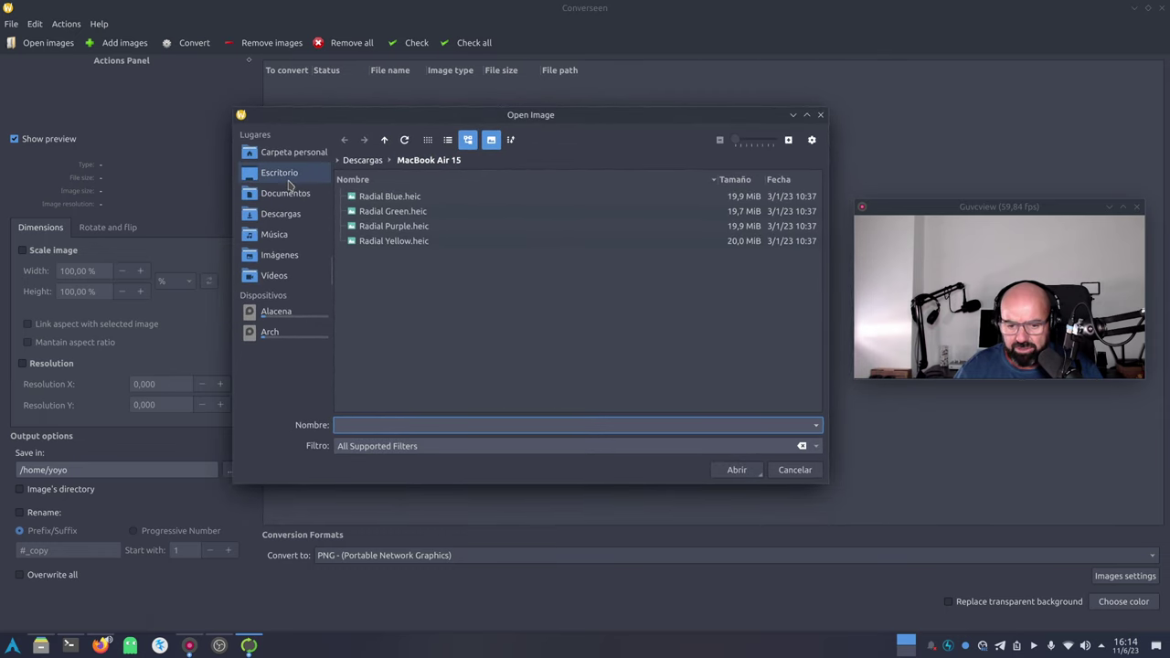
{"action": "left_click", "coordinate": [293, 152]}
{"action": "double_click", "coordinate": [512, 196]}
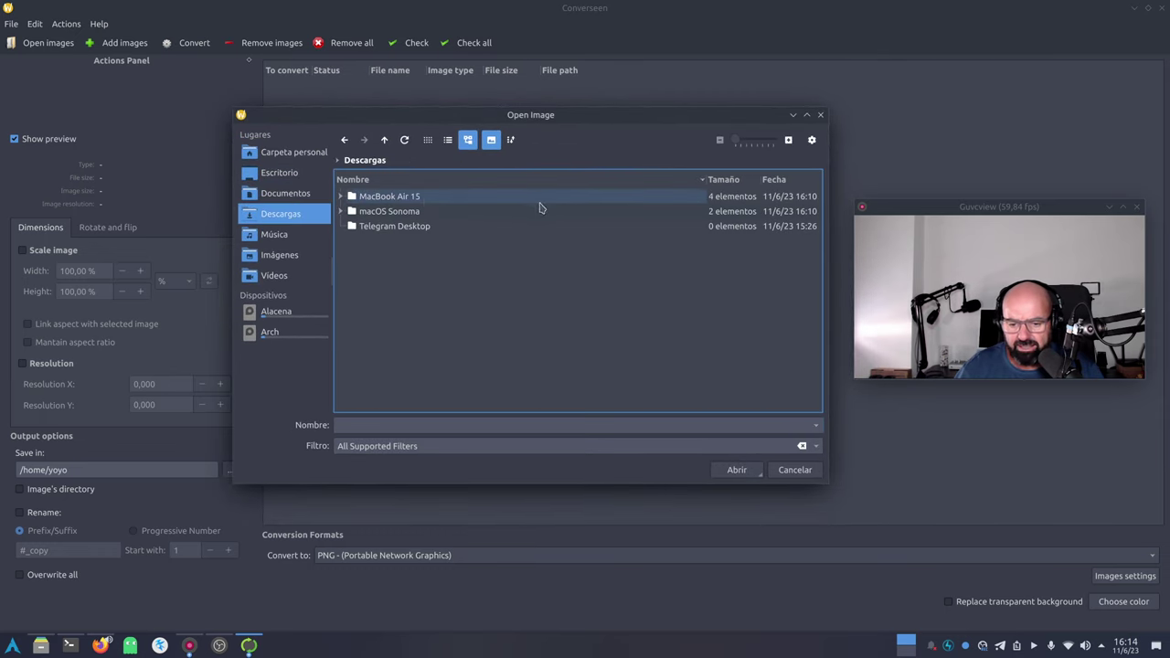
{"action": "double_click", "coordinate": [411, 212]}
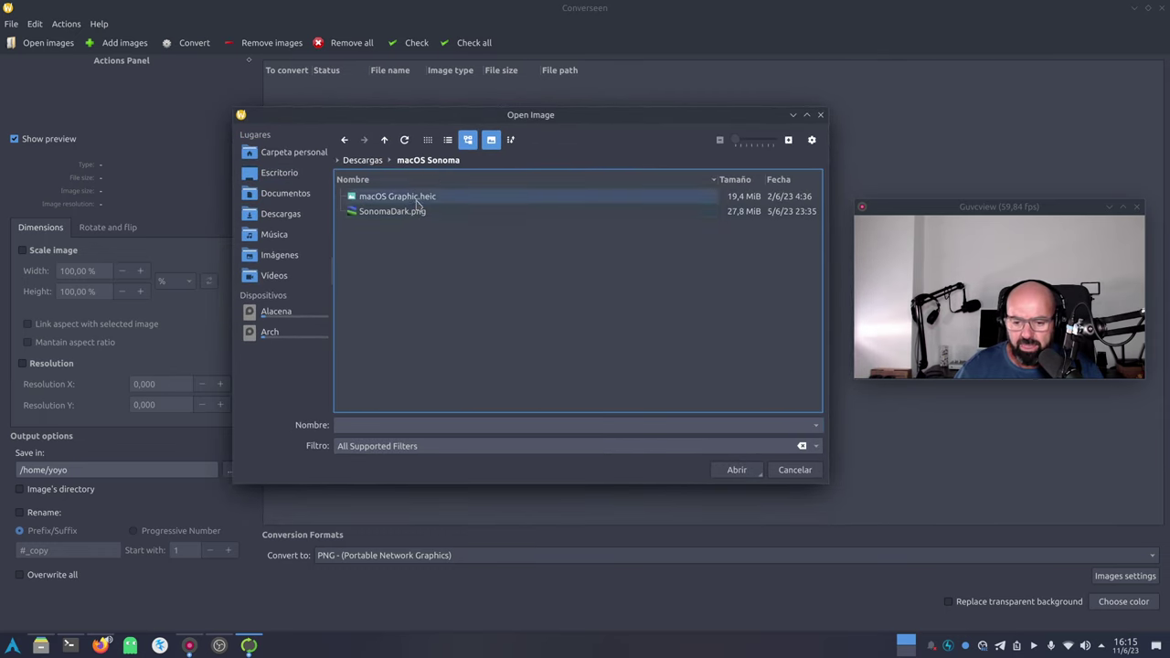
{"action": "left_click", "coordinate": [418, 203]}
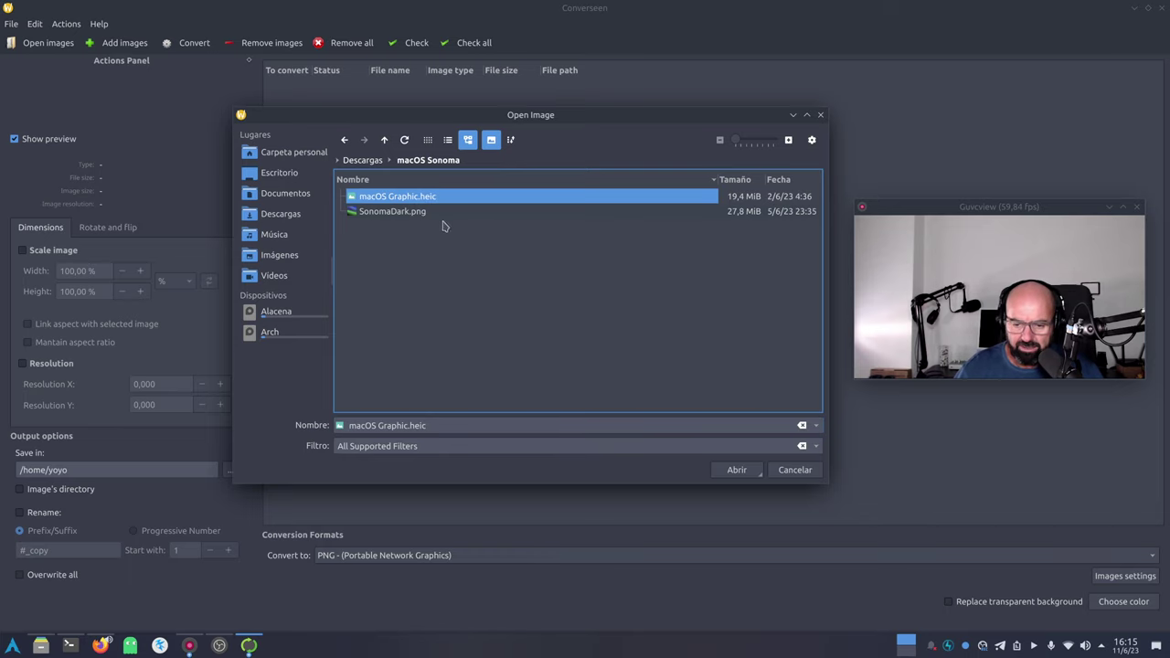
{"action": "left_click", "coordinate": [736, 469]}
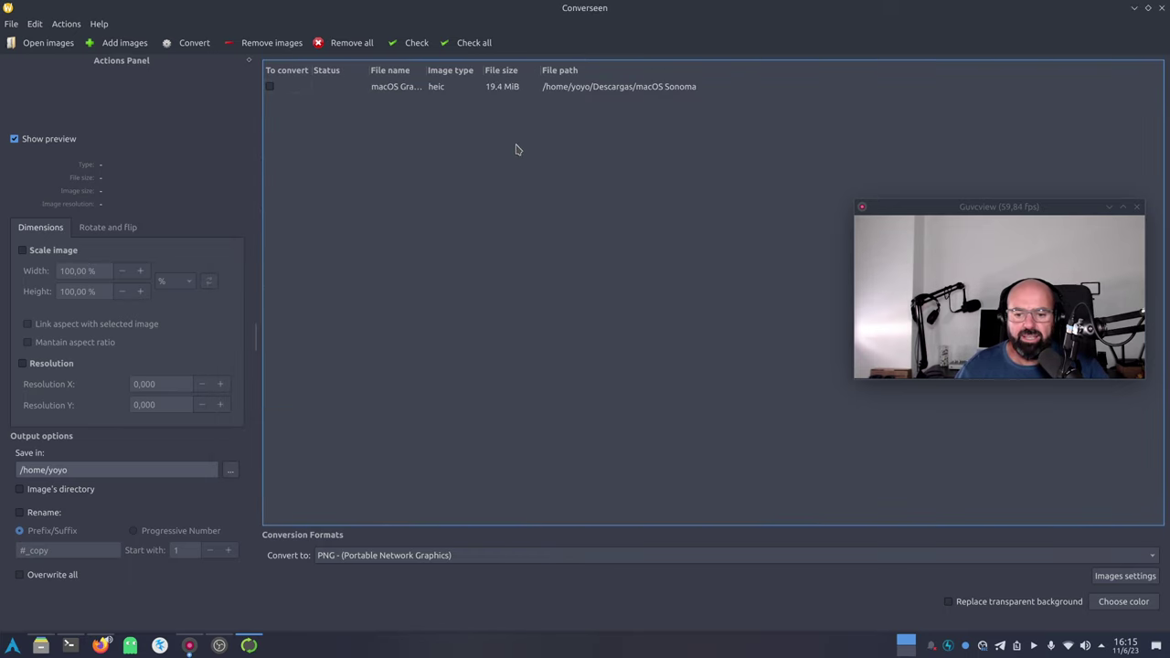
Step: Widen the file name column, mark macOS Graphic.heic for conversion, and bring its full preview into view
{"action": "left_click_drag", "start_coordinate": [426, 73], "coordinate": [516, 75]}
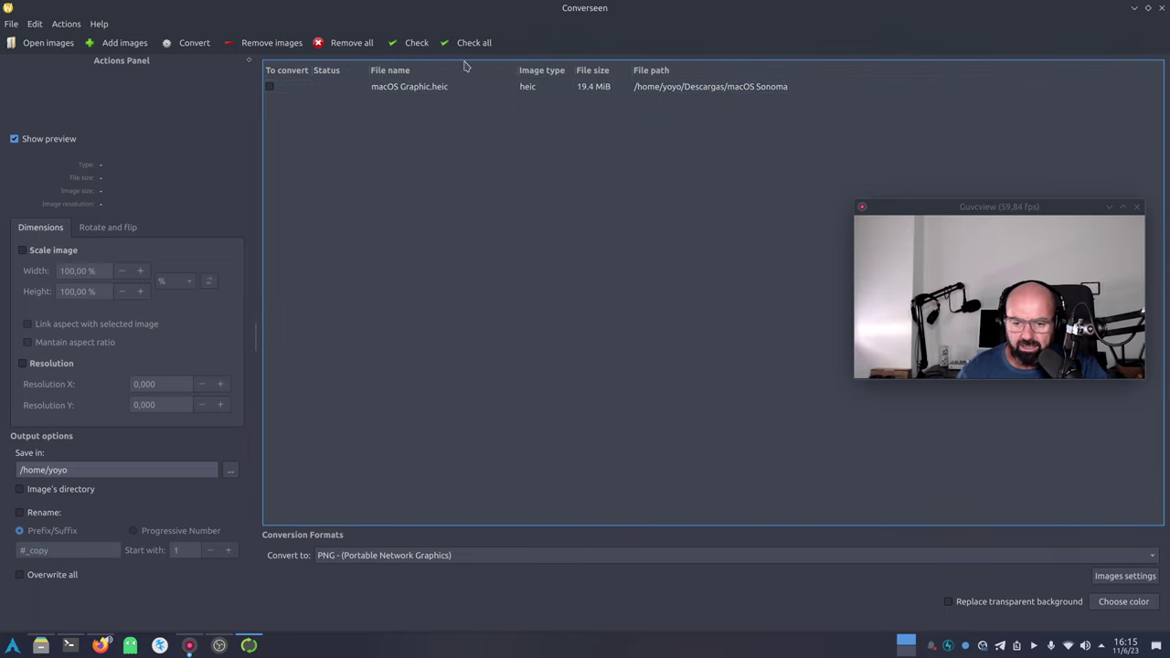
{"action": "left_click", "coordinate": [361, 87]}
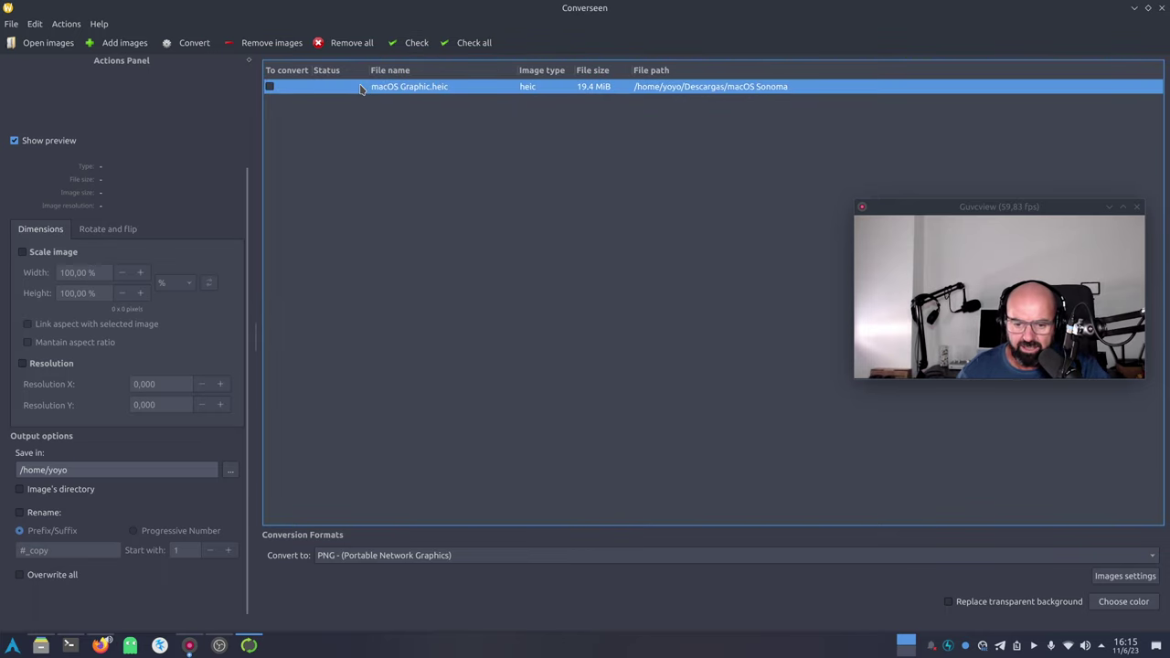
{"action": "left_click", "coordinate": [413, 43]}
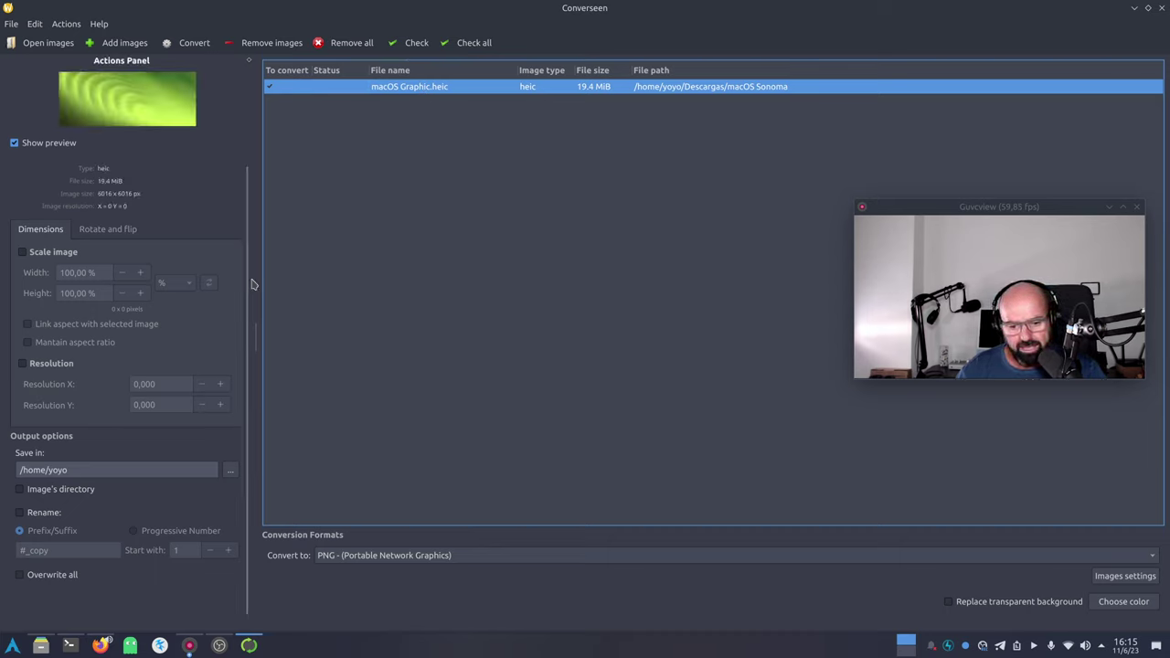
{"action": "left_click_drag", "start_coordinate": [247, 287], "coordinate": [208, 101]}
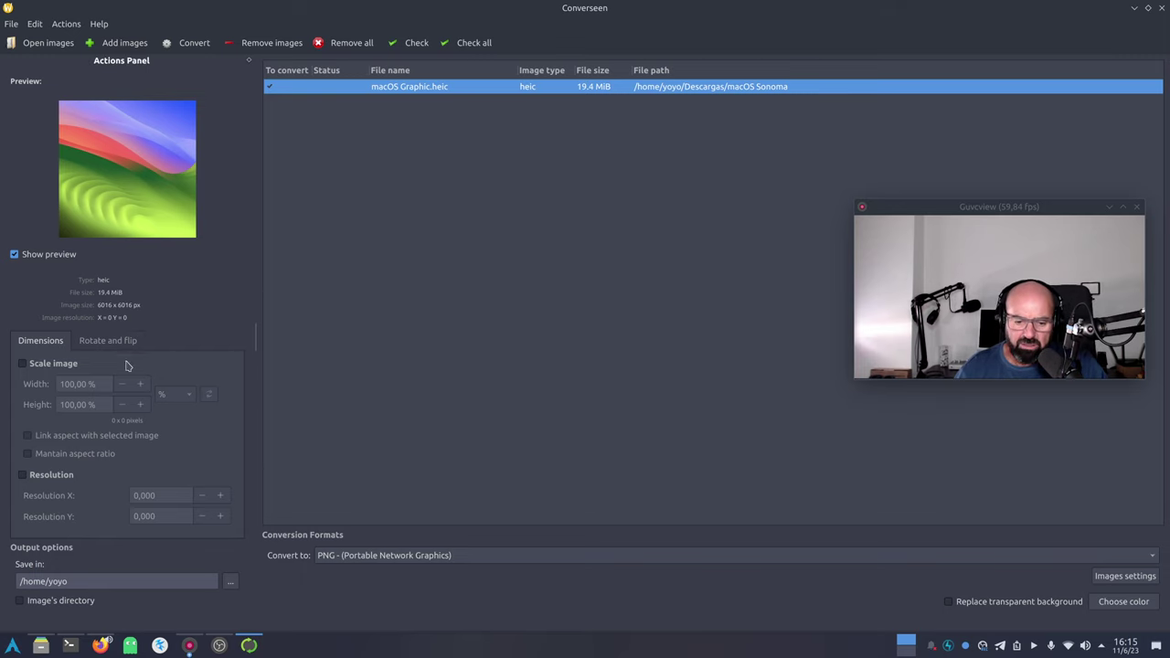
Step: Try enabling the Scale image and Resolution options, and turn both off again
{"action": "left_click", "coordinate": [53, 364]}
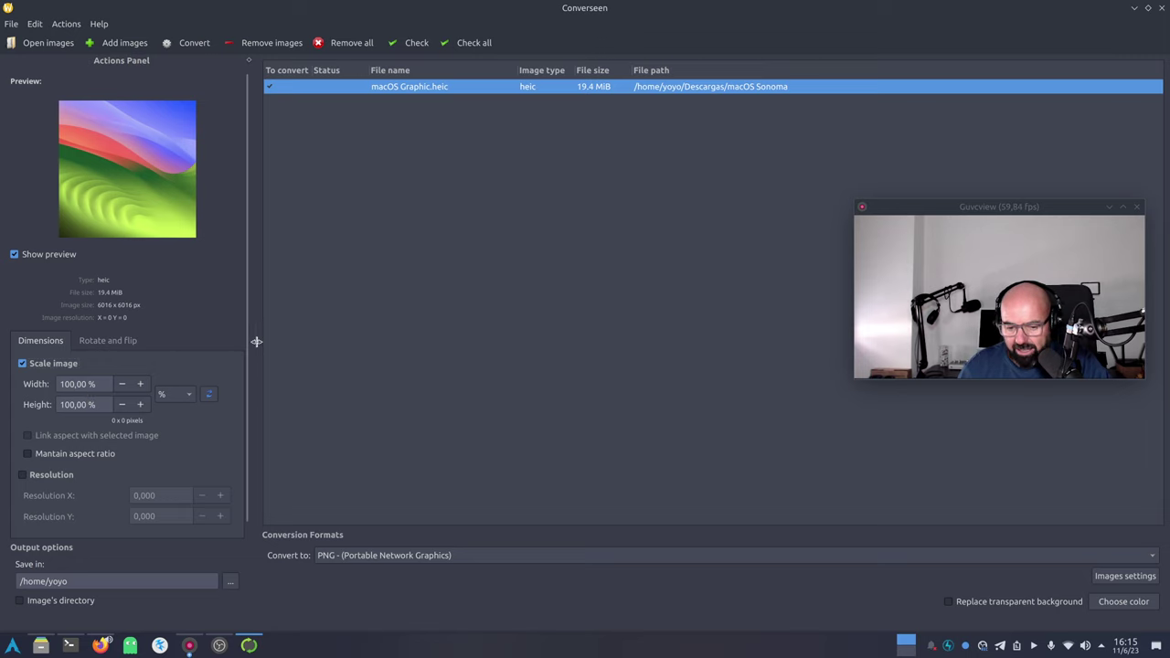
{"action": "scroll", "coordinate": [239, 411], "scroll_direction": "down", "scroll_amount": 3}
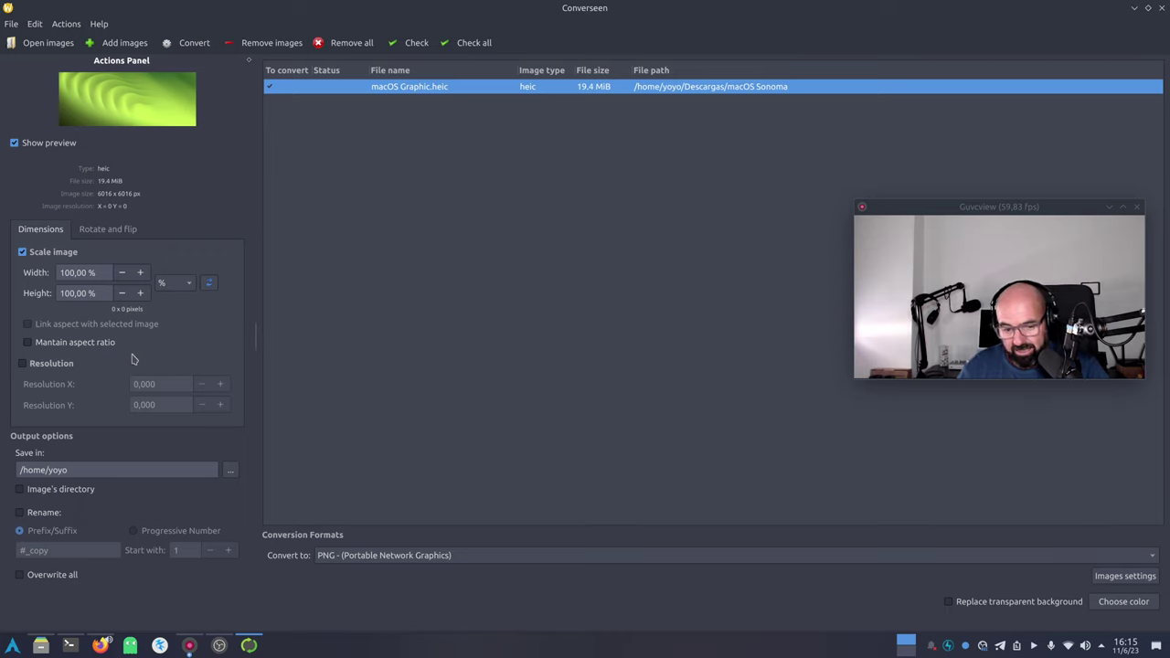
{"action": "left_click", "coordinate": [56, 364]}
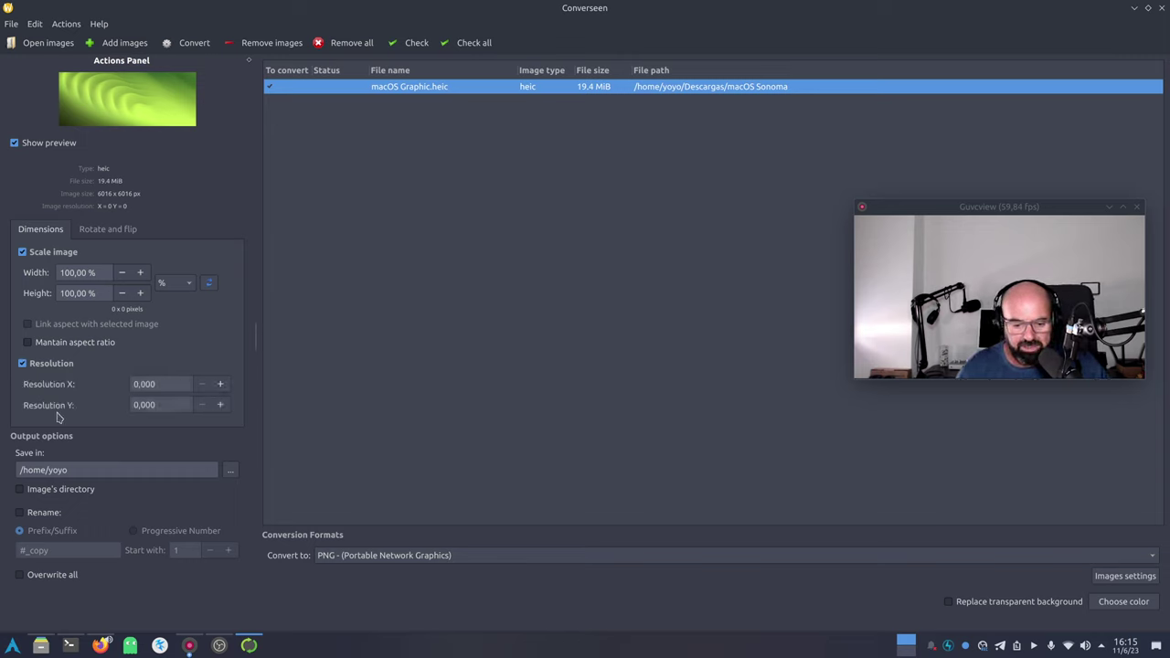
{"action": "left_click", "coordinate": [57, 366]}
{"action": "left_click", "coordinate": [52, 256]}
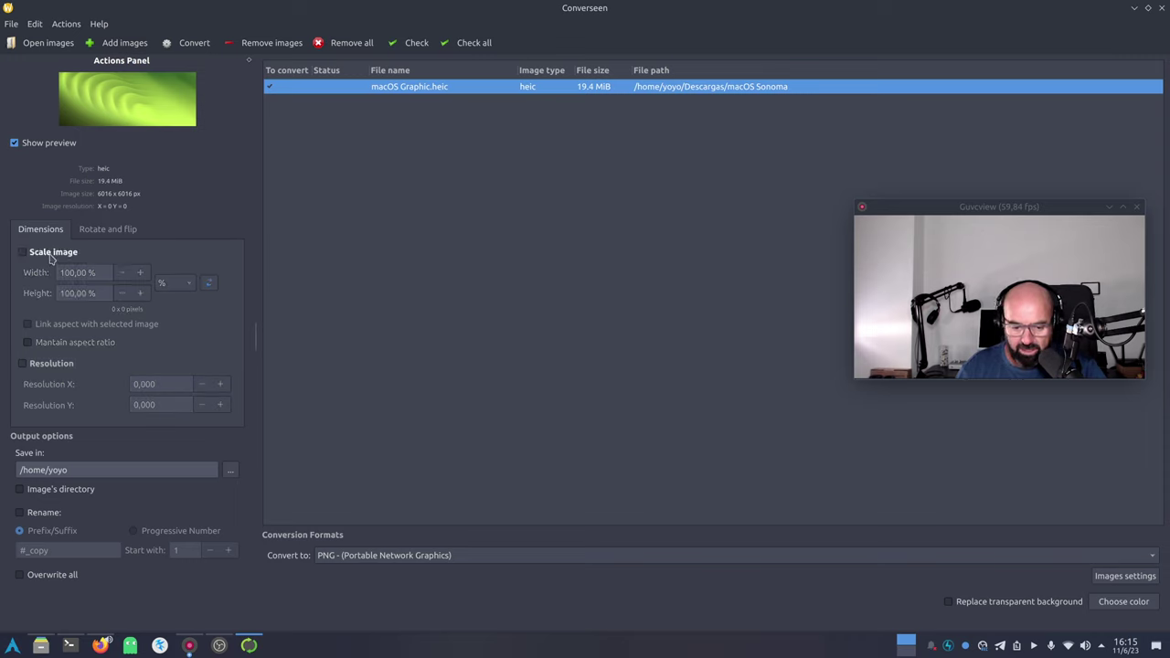
Step: Check the save folder and browse the full list of conversion formats, keeping PNG (Portable Network Graphics) as the output format
{"action": "left_click", "coordinate": [107, 471]}
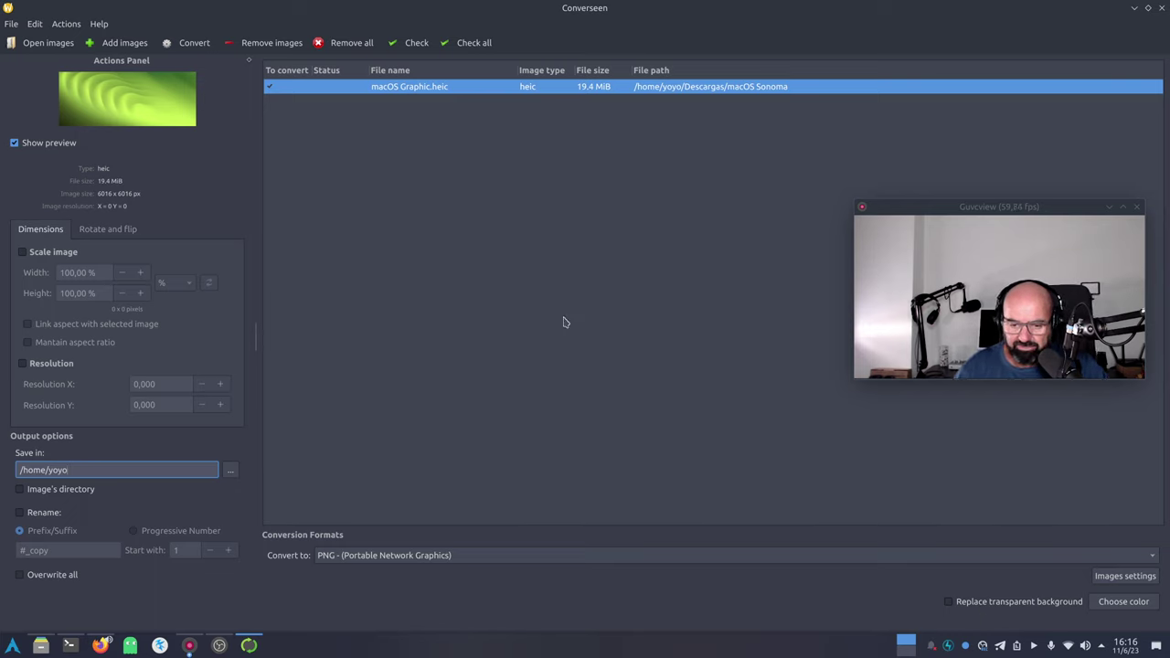
{"action": "left_click", "coordinate": [372, 555]}
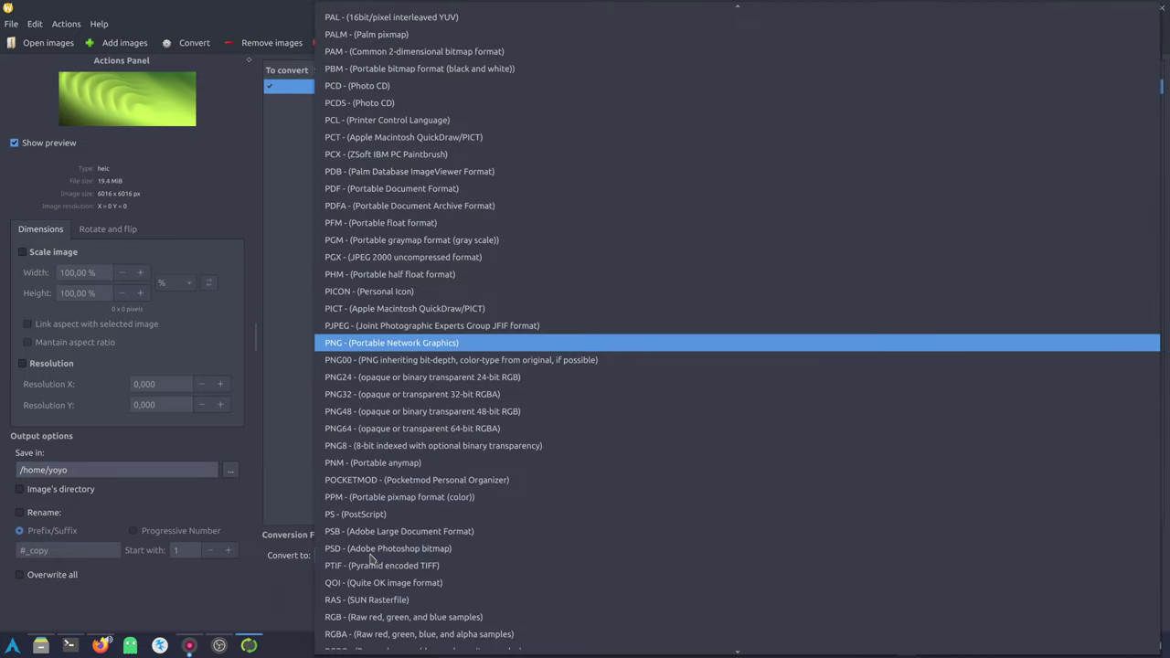
{"action": "scroll", "coordinate": [512, 366], "scroll_direction": "down", "scroll_amount": 10}
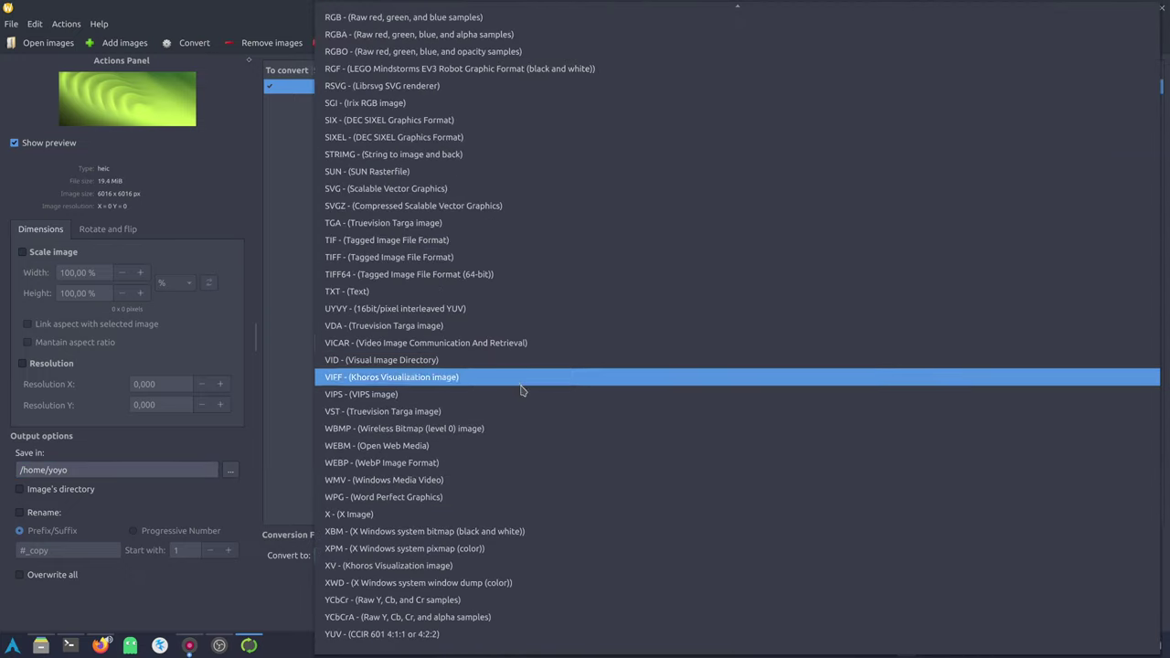
{"action": "scroll", "coordinate": [521, 393], "scroll_direction": "up", "scroll_amount": 18}
{"action": "scroll", "coordinate": [509, 393], "scroll_direction": "up", "scroll_amount": 20}
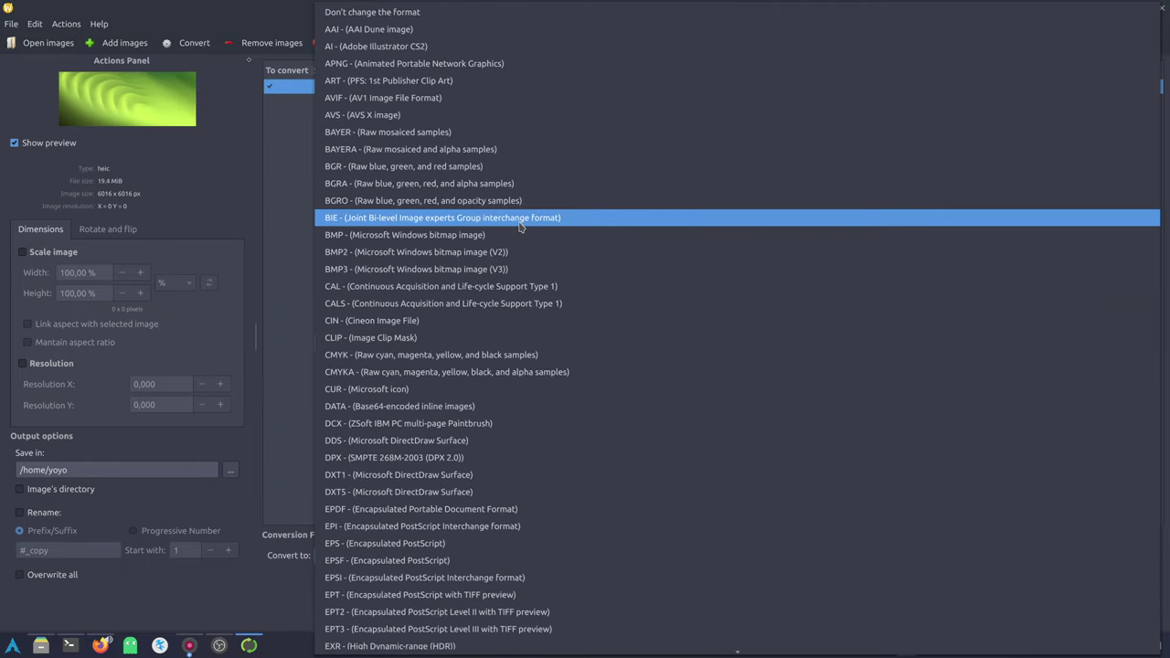
{"action": "scroll", "coordinate": [511, 229], "scroll_direction": "down", "scroll_amount": 9}
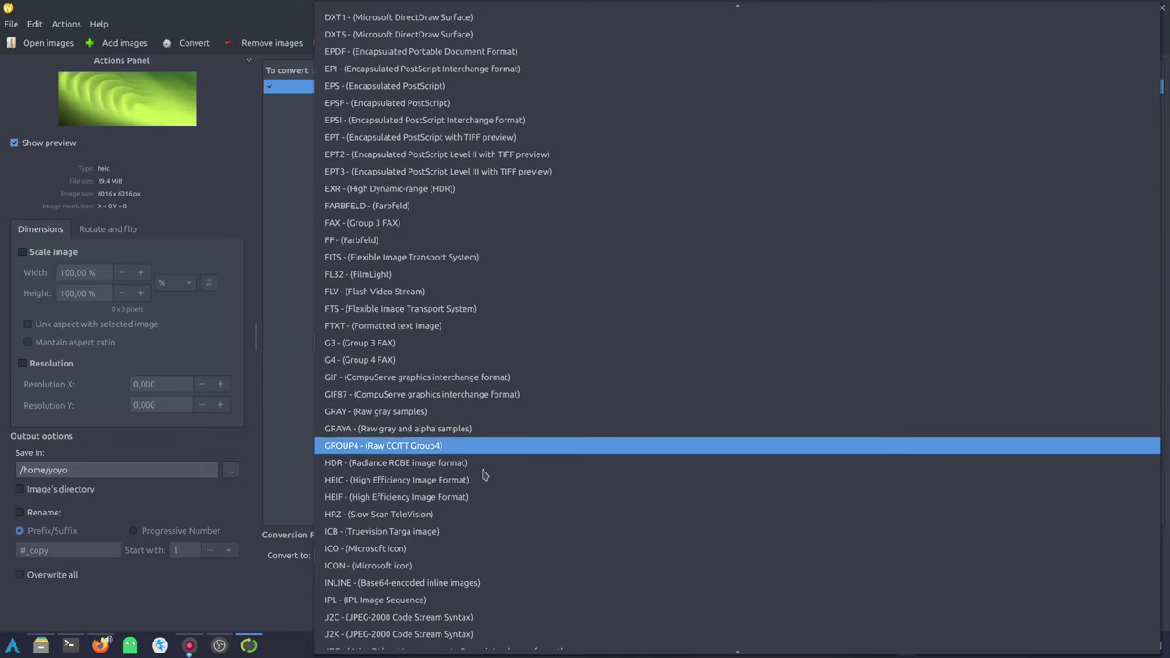
{"action": "left_click", "coordinate": [281, 284]}
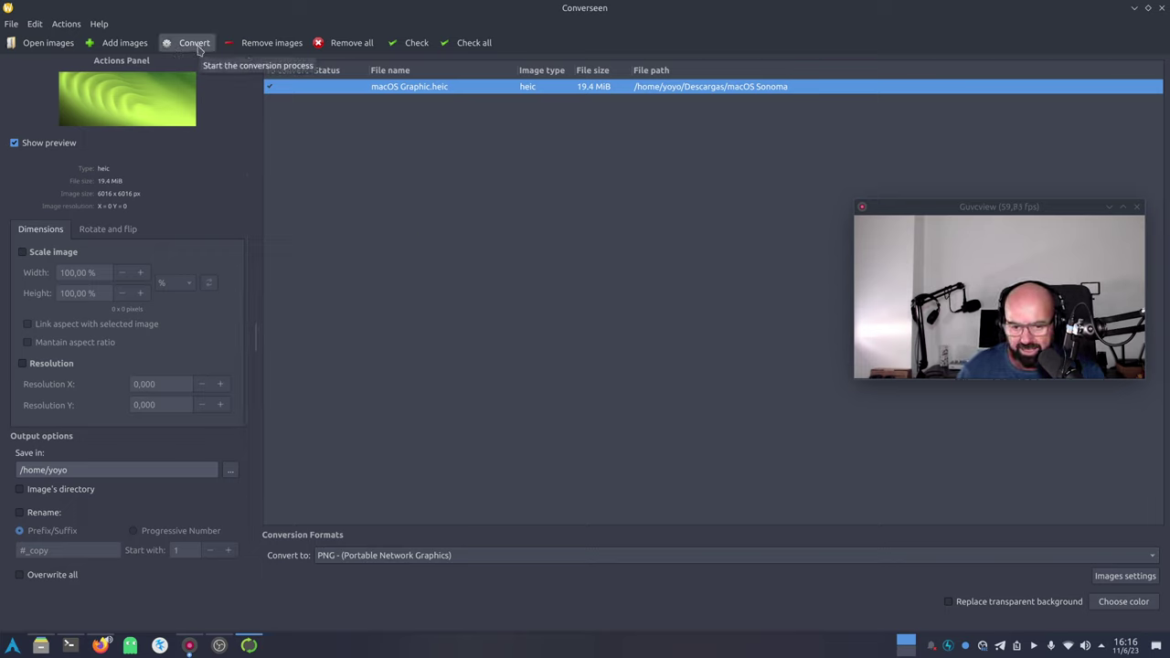
Step: Convert macOS Graphic.heic to PNG, enlarging the status window while it runs, and close Converseen once the conversion finishes
{"action": "left_click", "coordinate": [198, 47]}
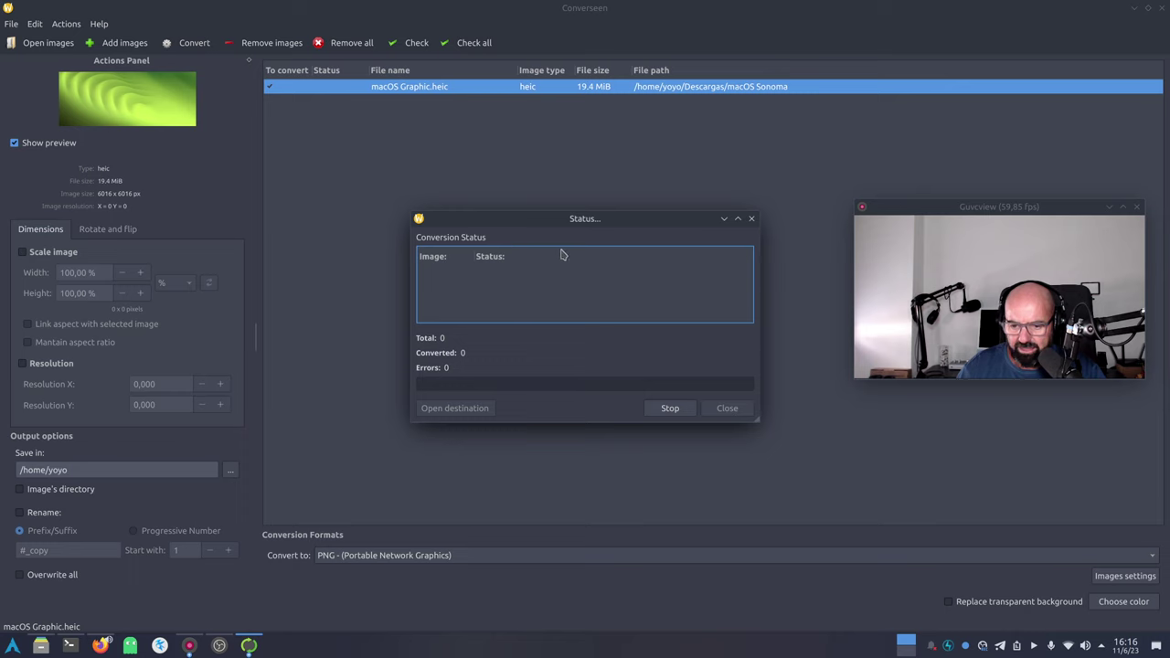
{"action": "left_click_drag", "start_coordinate": [574, 222], "coordinate": [476, 184]}
{"action": "left_click_drag", "start_coordinate": [660, 389], "coordinate": [731, 426]}
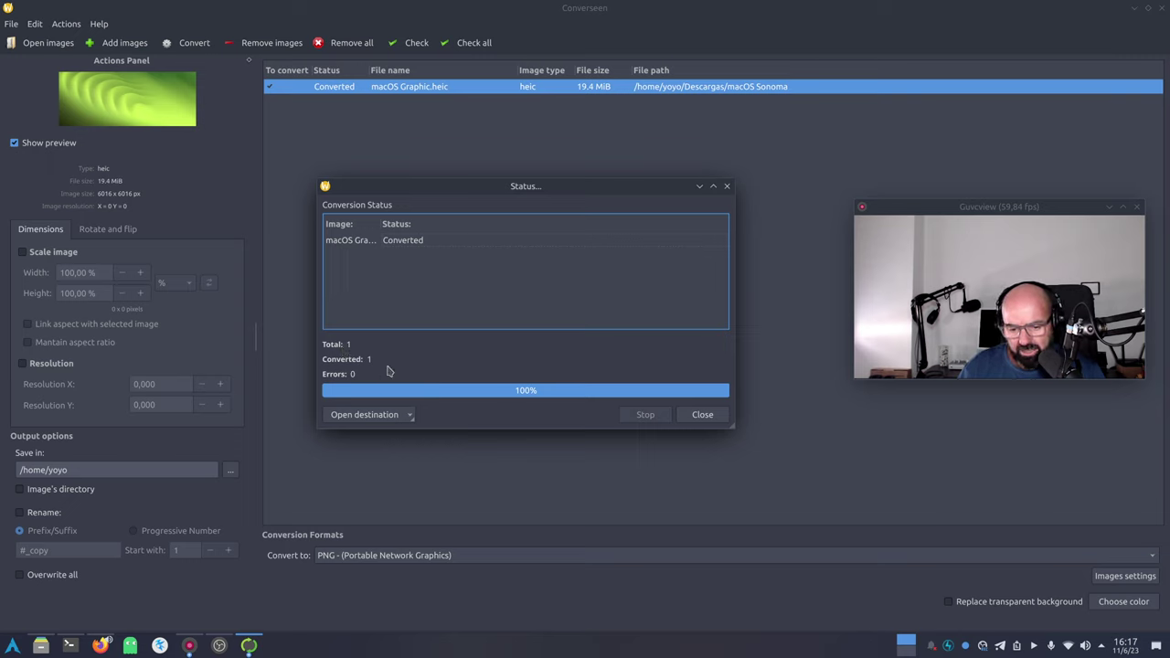
{"action": "left_click", "coordinate": [702, 416]}
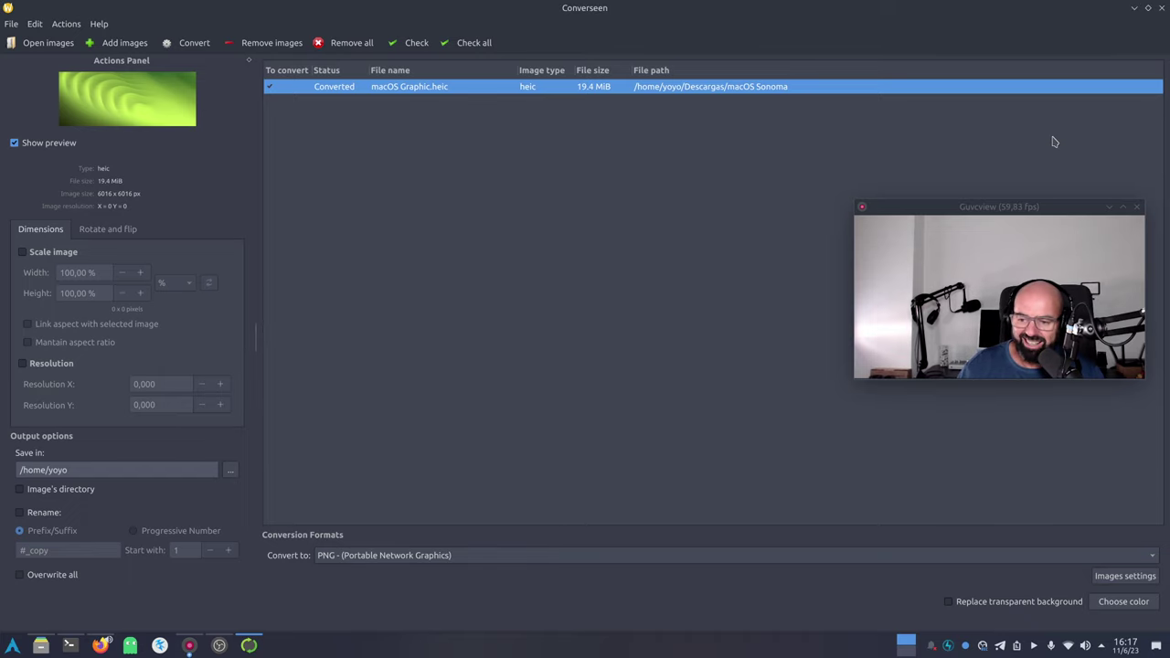
{"action": "left_click", "coordinate": [1161, 7]}
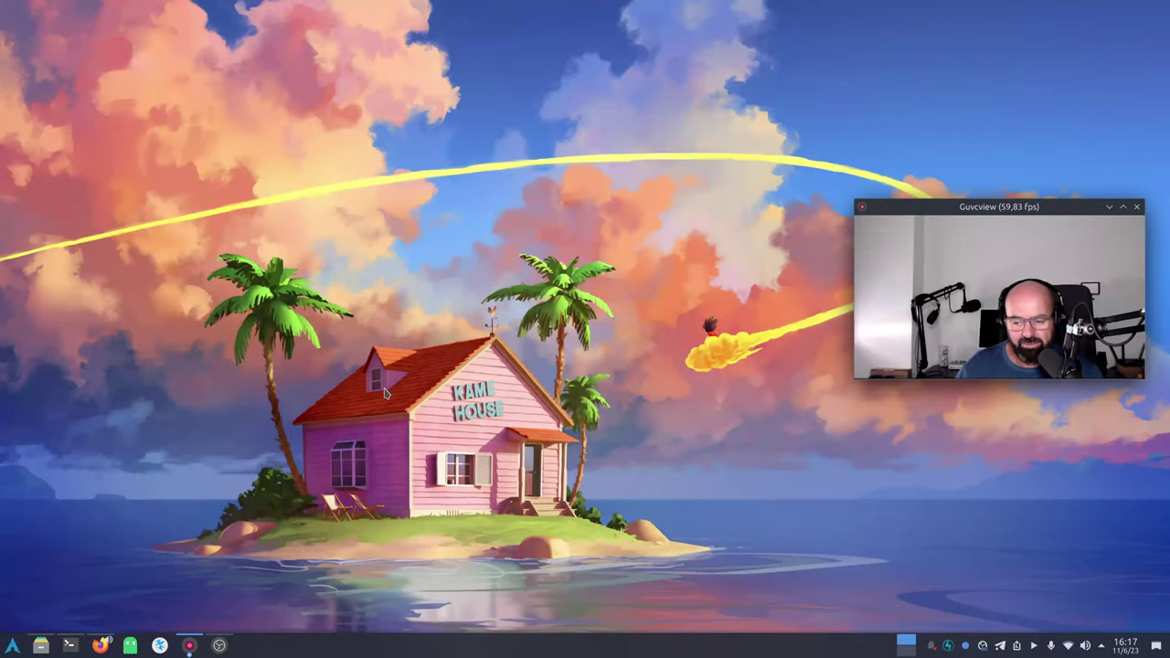
Step: Switch to the Dolphin file manager and show the home folder side by side with the macOS Sonoma folder in Descargas
{"action": "left_click", "coordinate": [48, 646]}
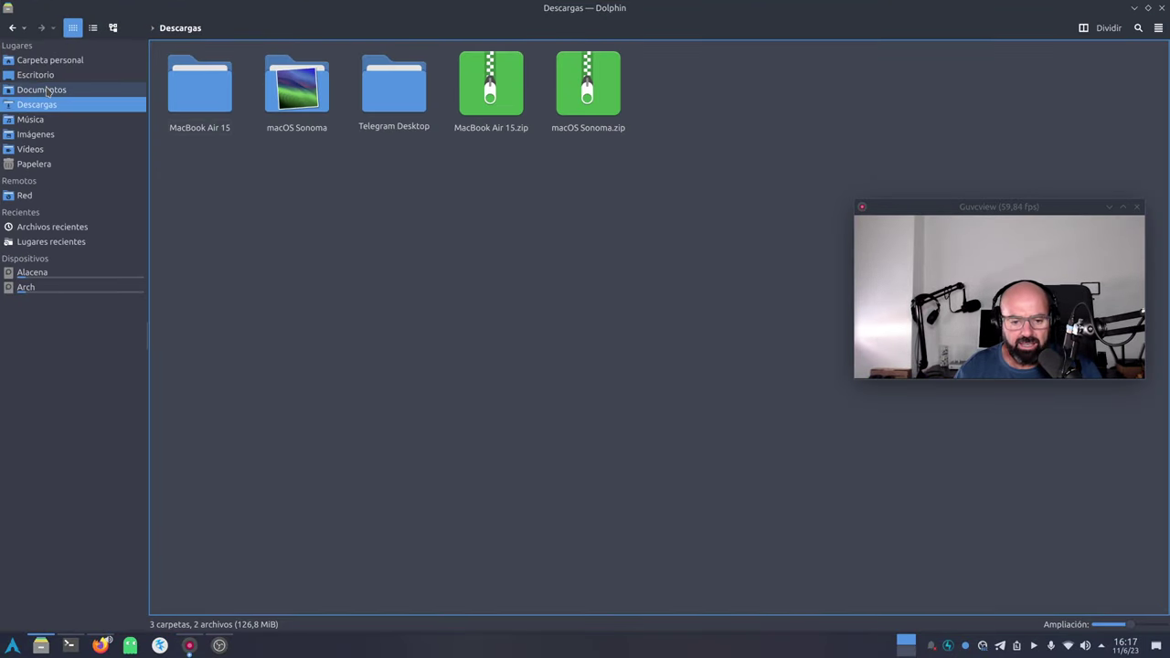
{"action": "left_click", "coordinate": [50, 59]}
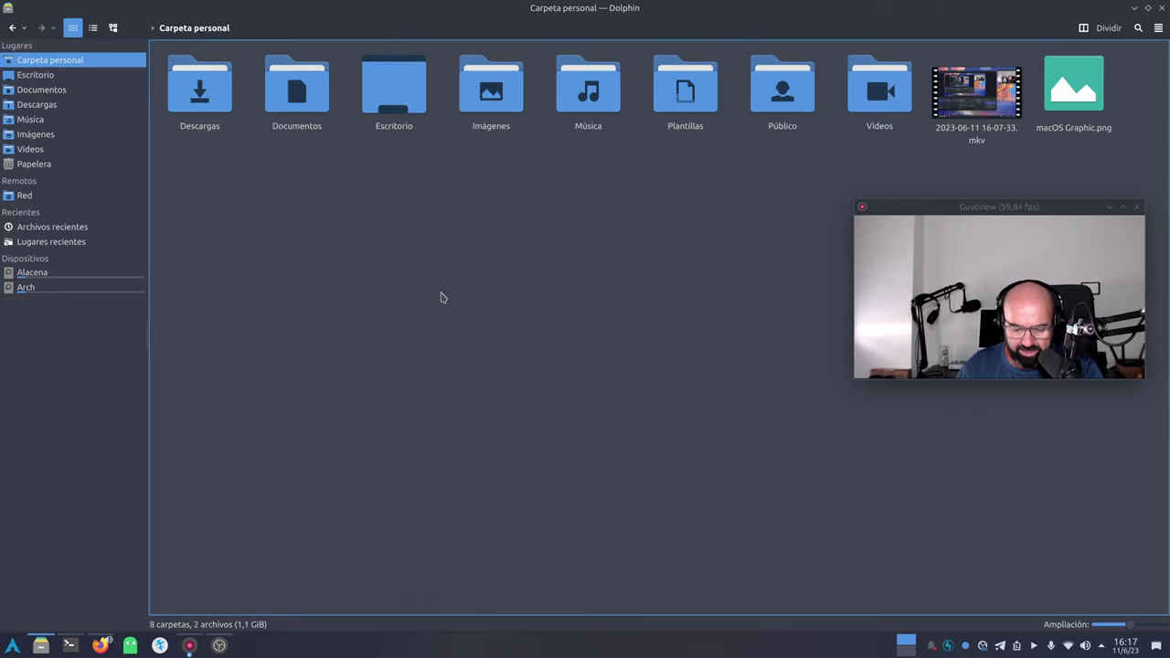
{"action": "key", "text": "F3"}
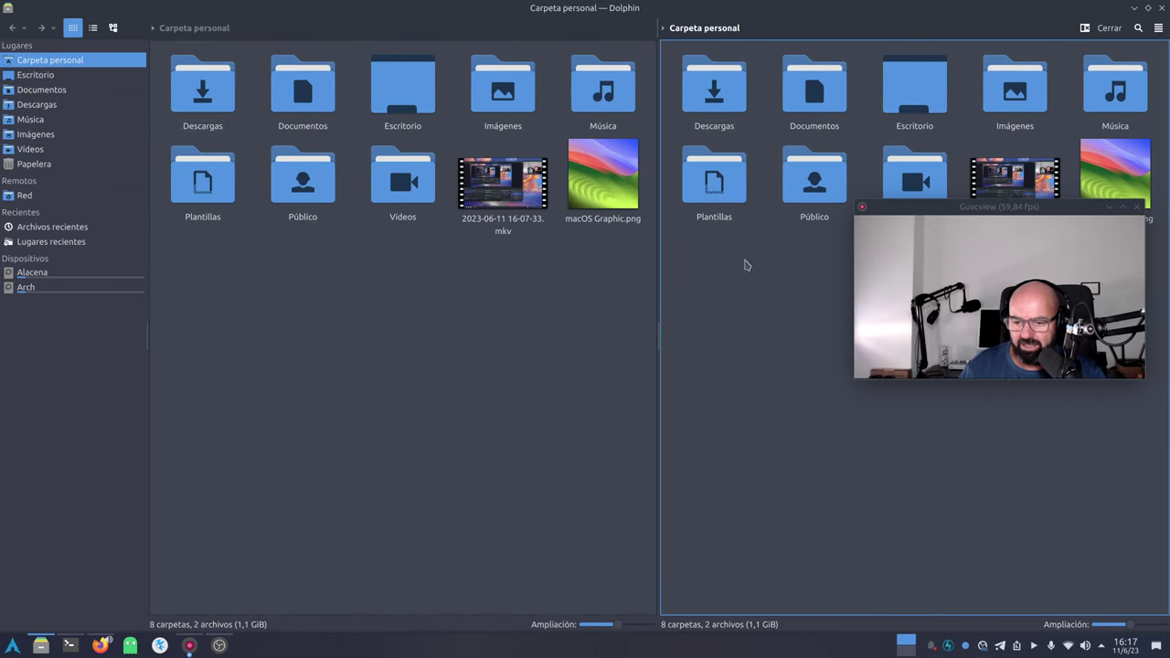
{"action": "left_click", "coordinate": [714, 91]}
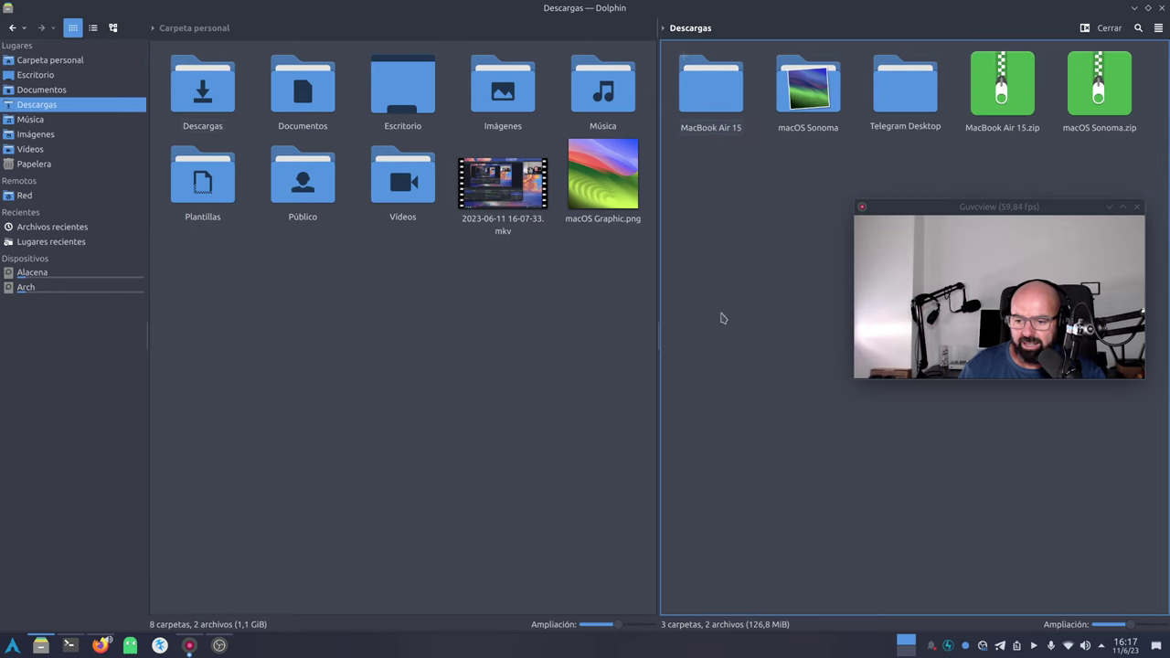
{"action": "left_click", "coordinate": [794, 117]}
Step: Compare the file type and size of macOS Graphic.heic with those of the converted macOS Graphic.png
{"action": "key", "text": "Home"}
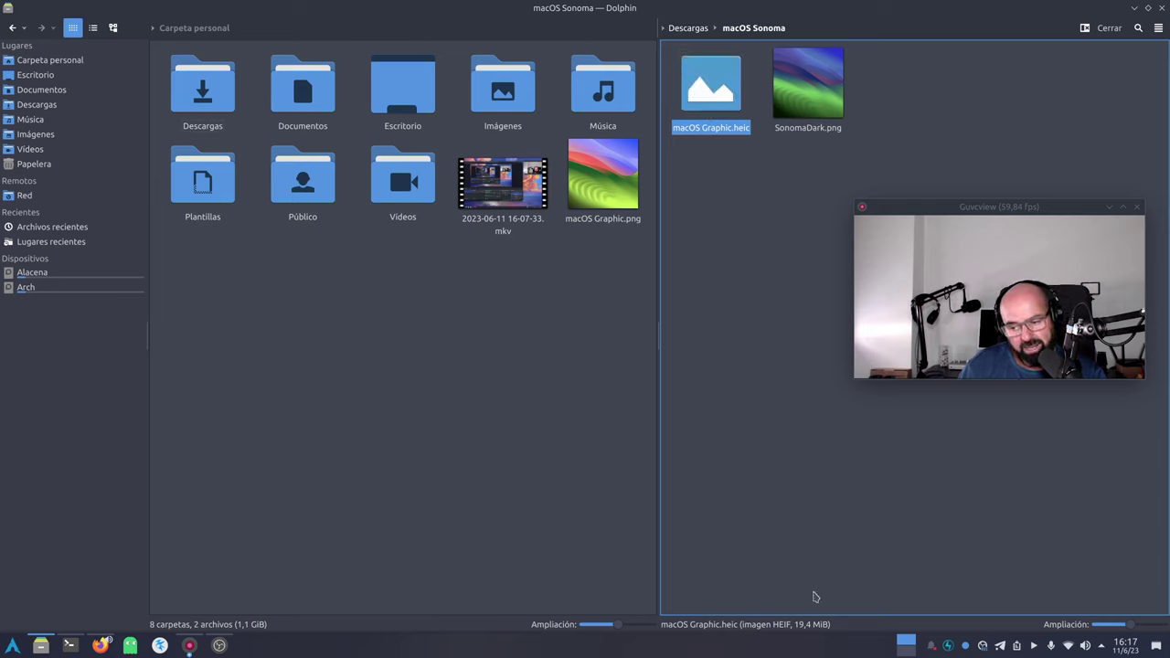
{"action": "left_click", "coordinate": [590, 191]}
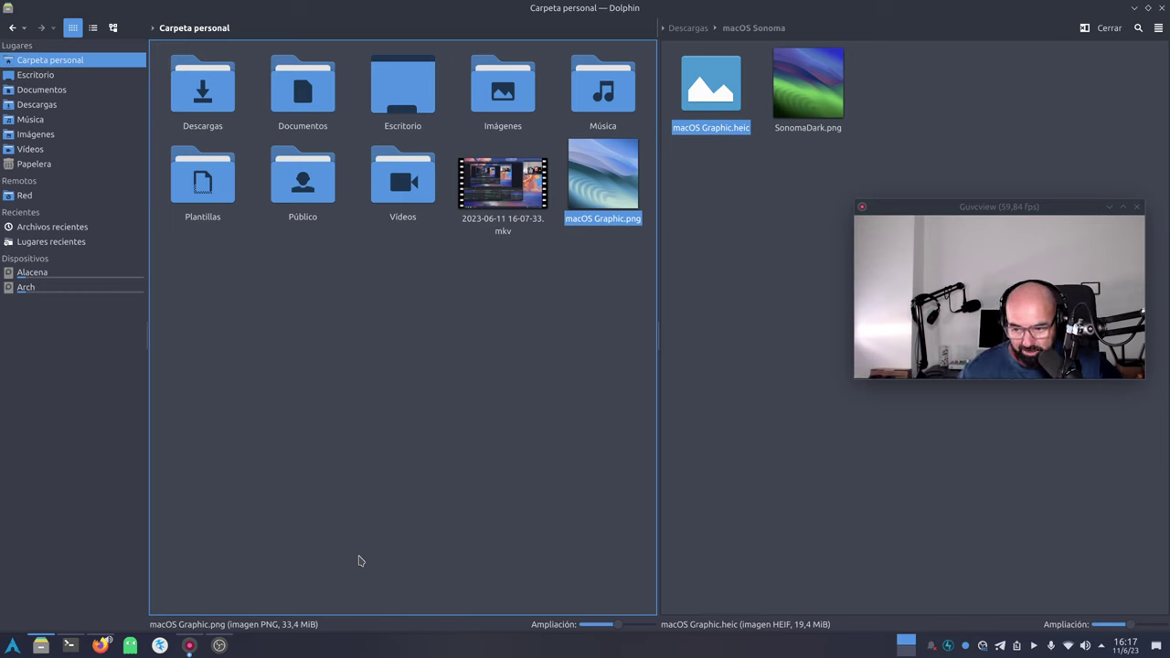
{"action": "left_click", "coordinate": [694, 243]}
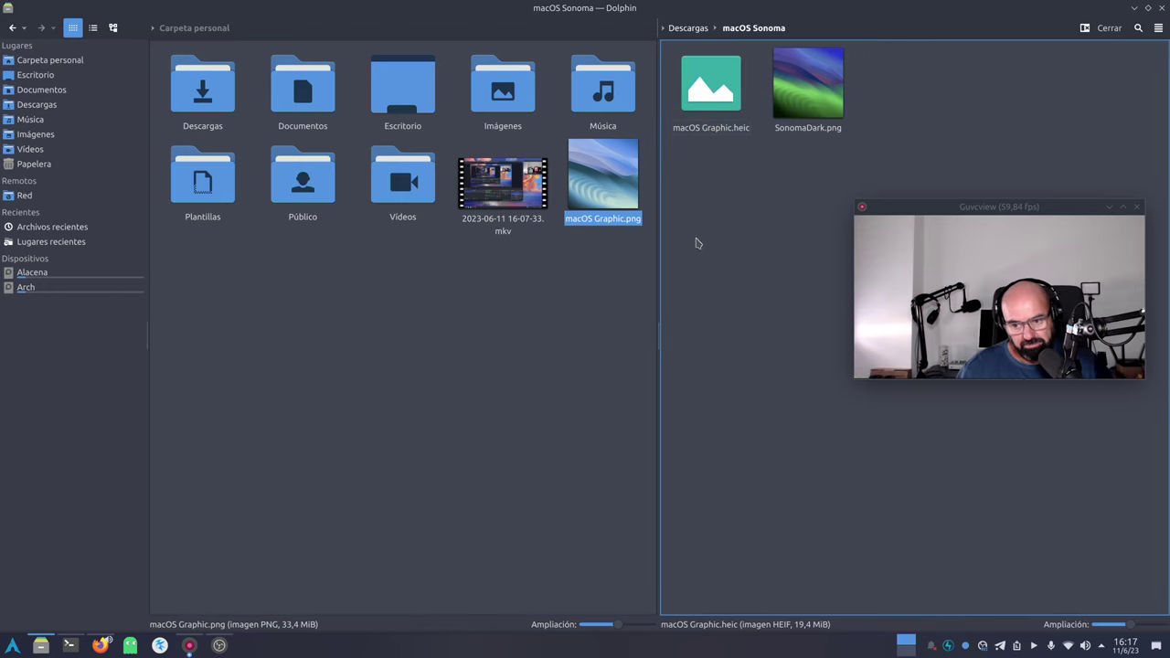
{"action": "left_click", "coordinate": [602, 194]}
{"action": "key", "text": "Tab"}
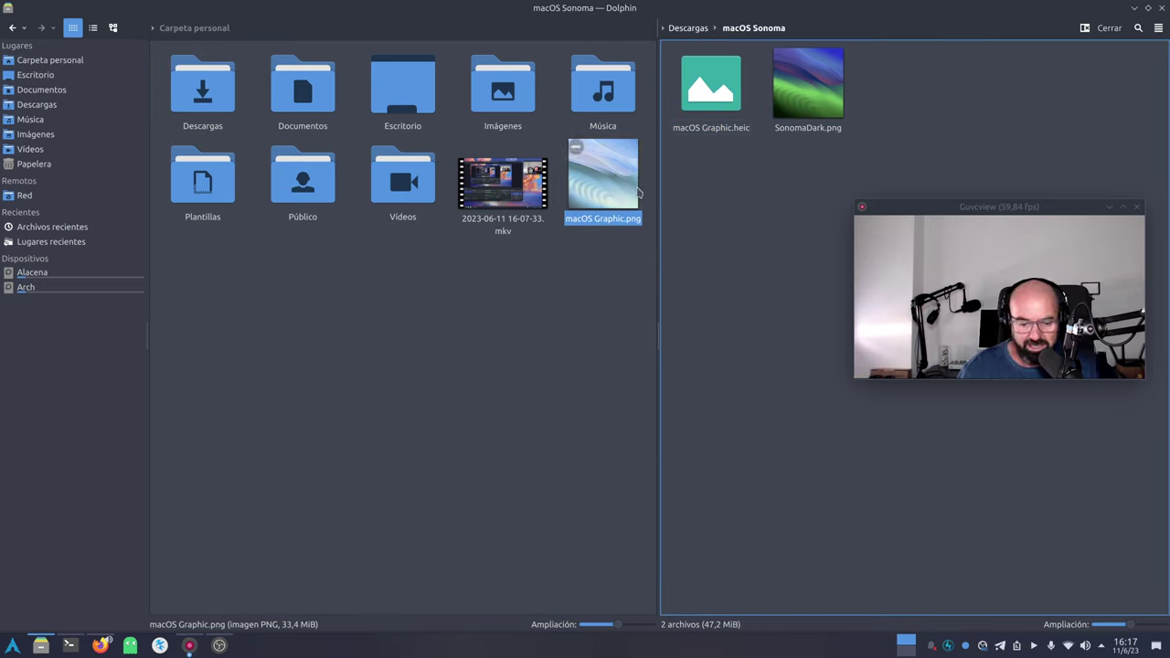
{"action": "left_click", "coordinate": [711, 87]}
{"action": "left_click", "coordinate": [614, 203]}
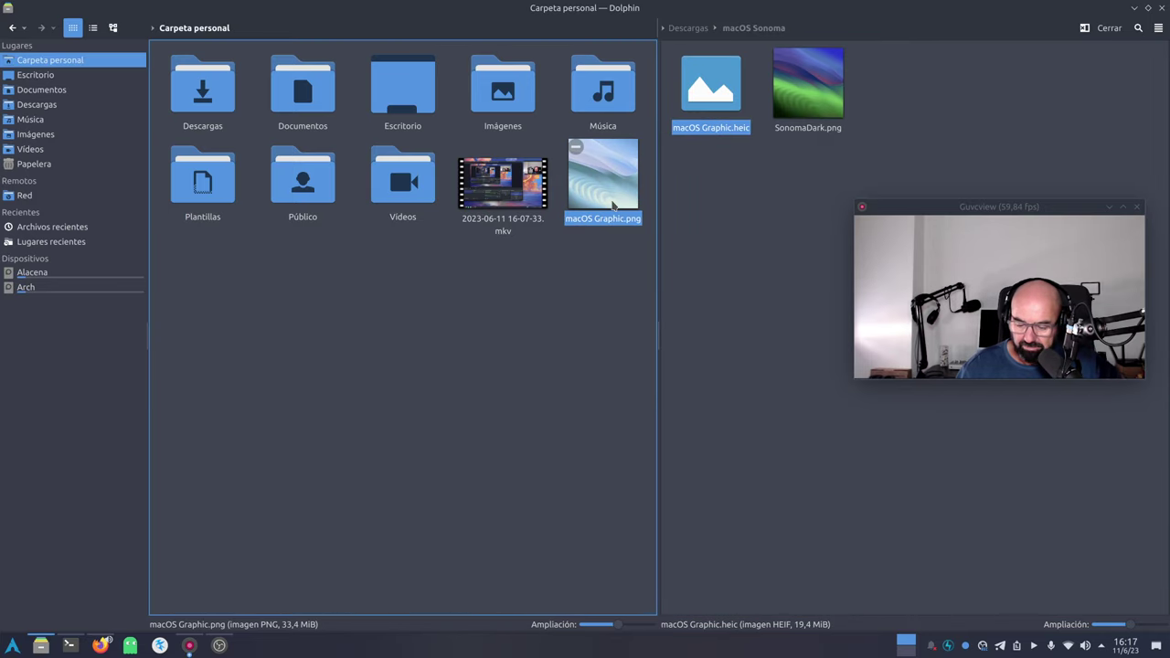
Step: Minimize the file manager and launch Converseen by searching the application launcher for "con"
{"action": "left_click", "coordinate": [1135, 9]}
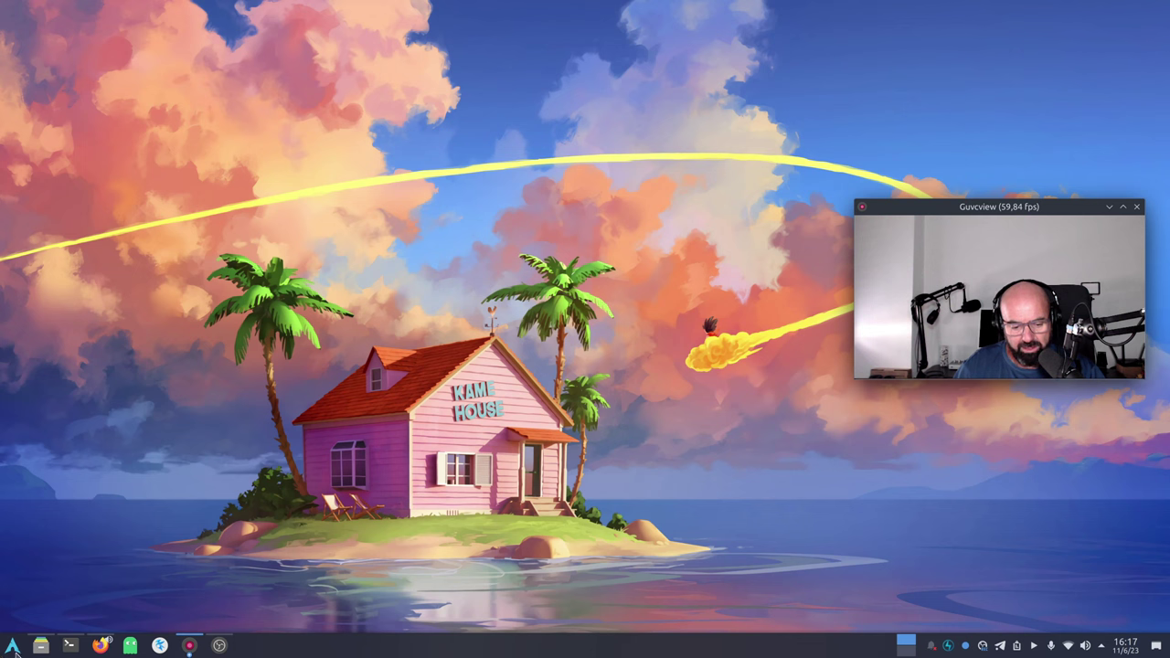
{"action": "left_click", "coordinate": [13, 645]}
{"action": "mouse_move", "coordinate": [57, 460]}
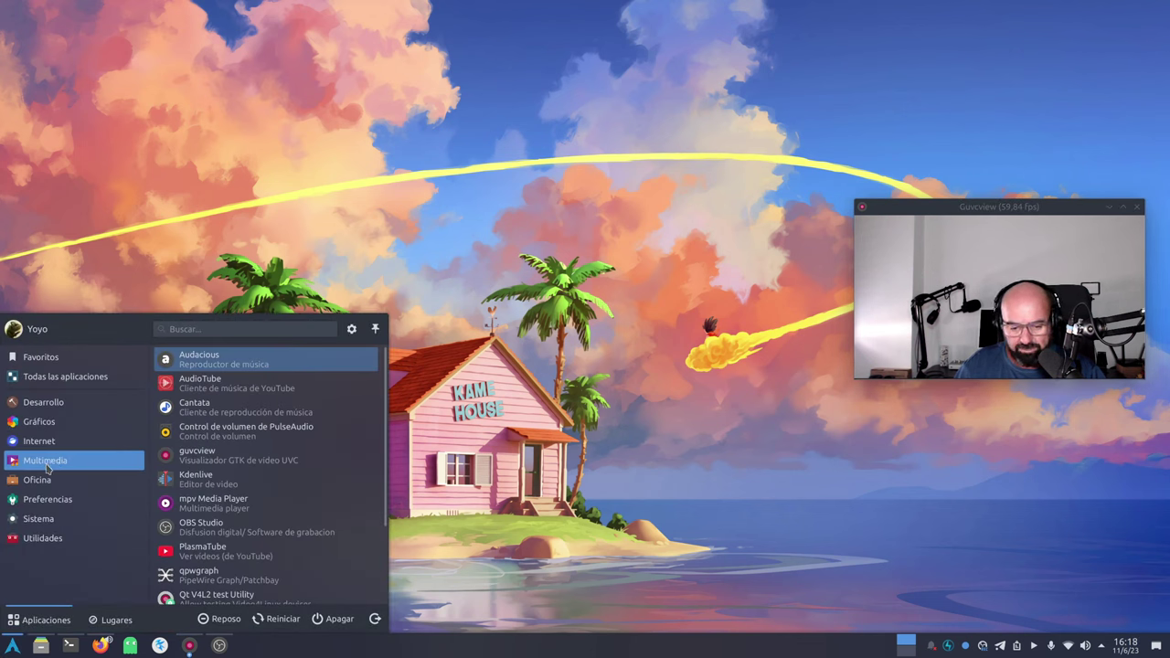
{"action": "mouse_move", "coordinate": [110, 402]}
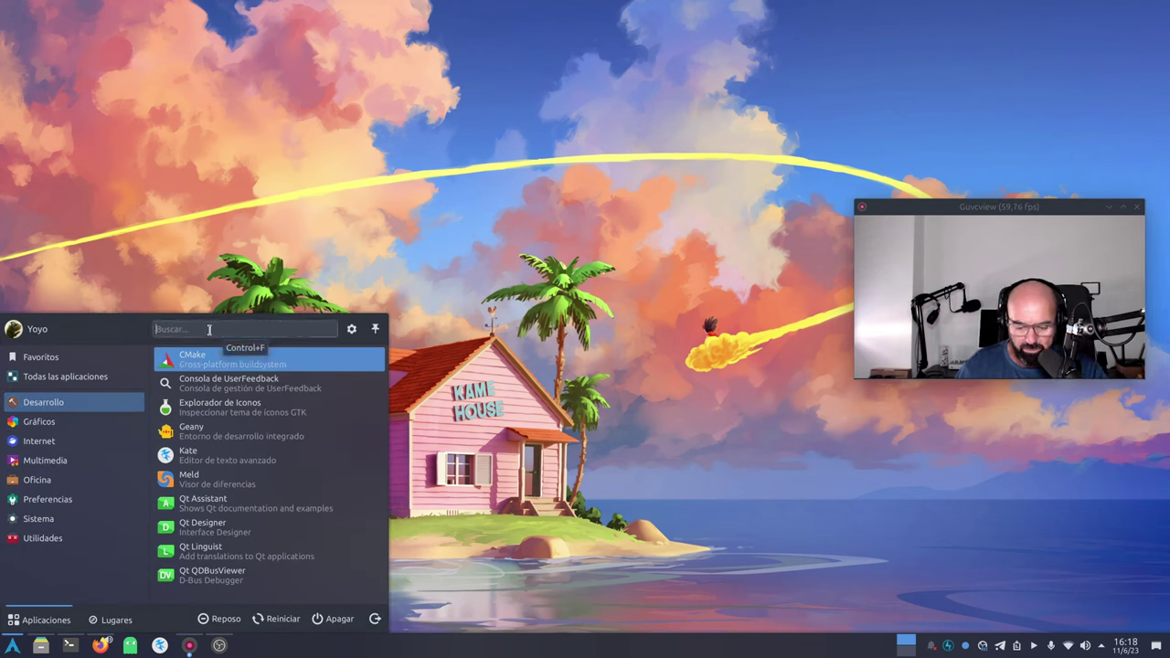
{"action": "type", "text": "con"}
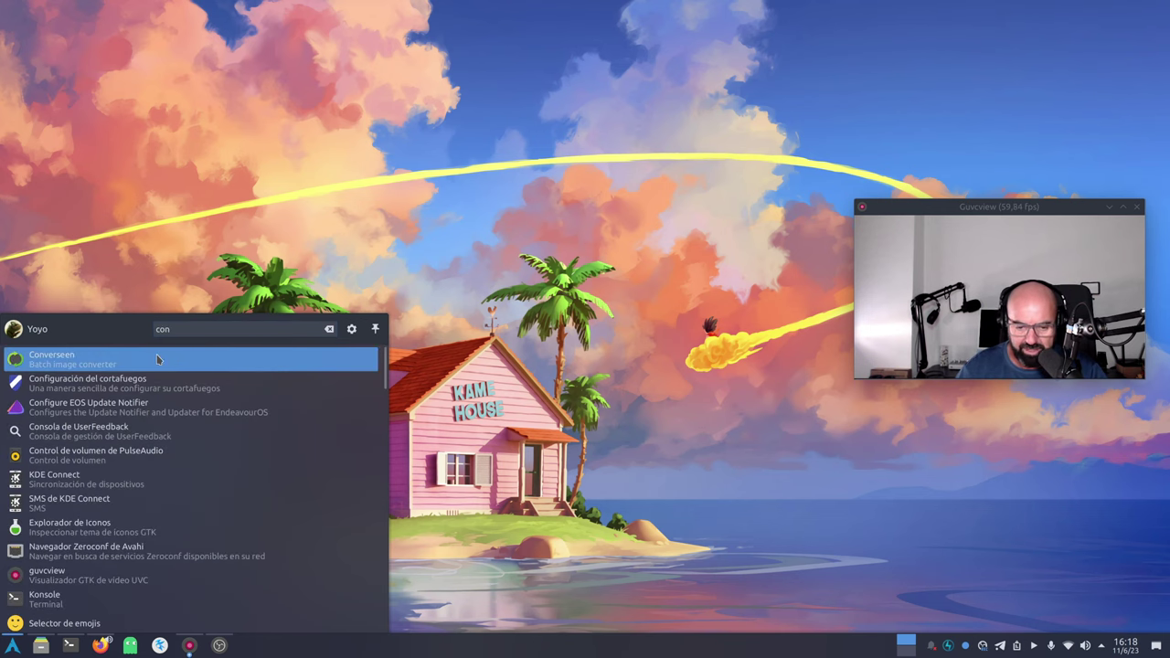
{"action": "left_click", "coordinate": [142, 366]}
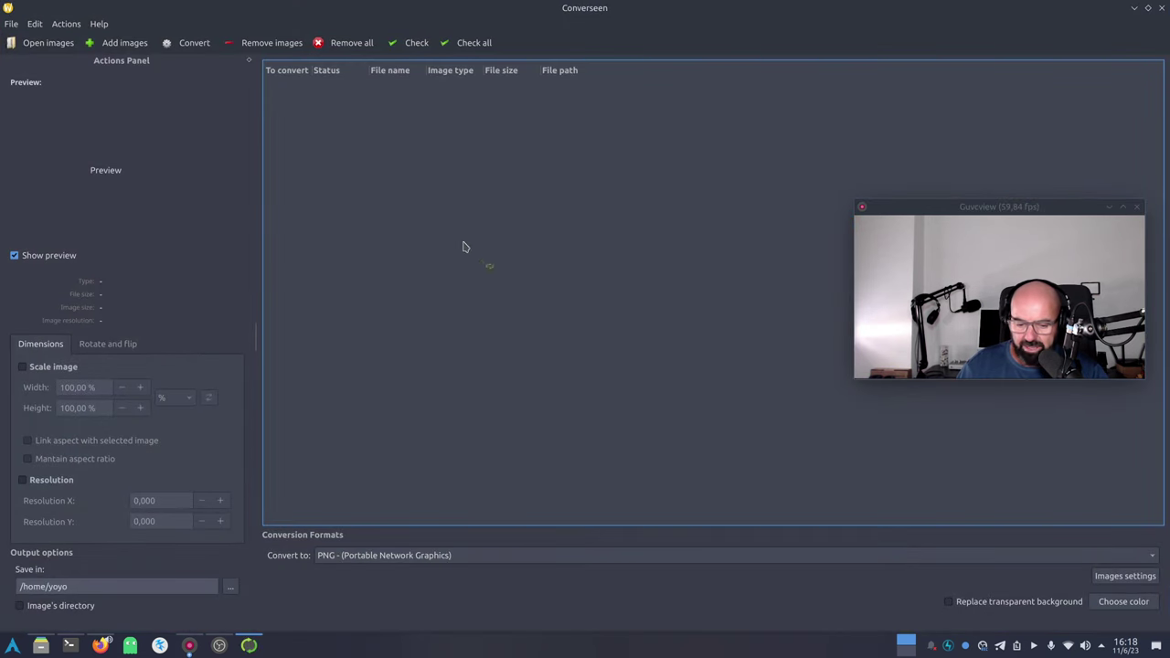
Step: Add the four Radial HEIC wallpapers from Descargas/MacBook Air 15 to the image list and widen the file name column
{"action": "left_click", "coordinate": [137, 44]}
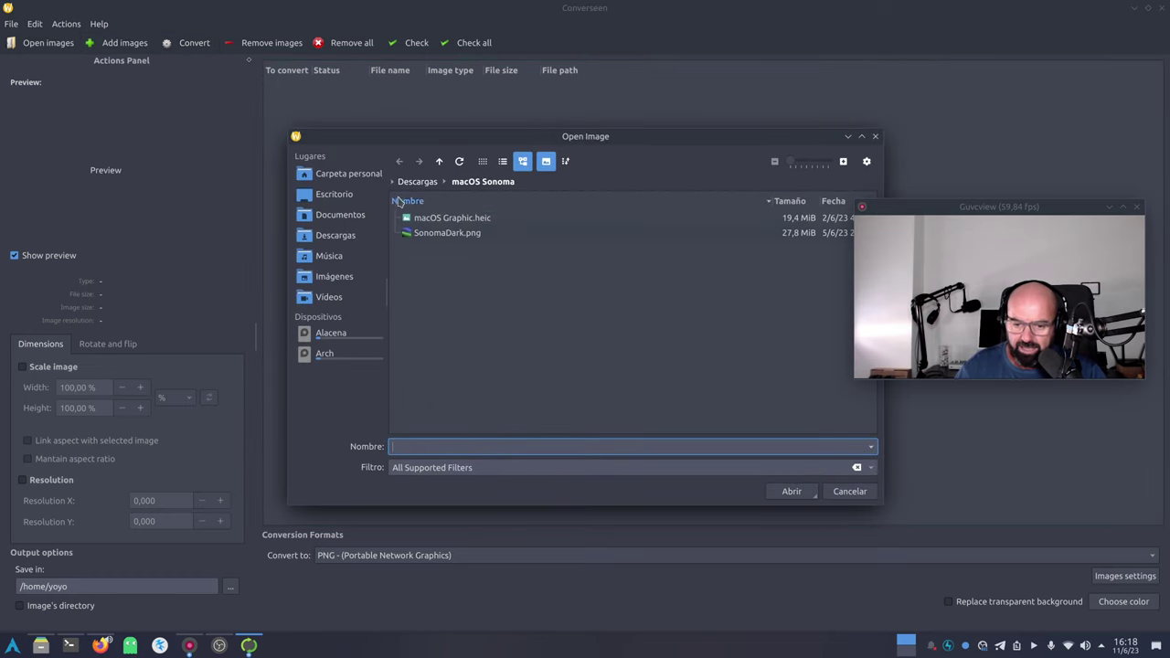
{"action": "left_click", "coordinate": [424, 186]}
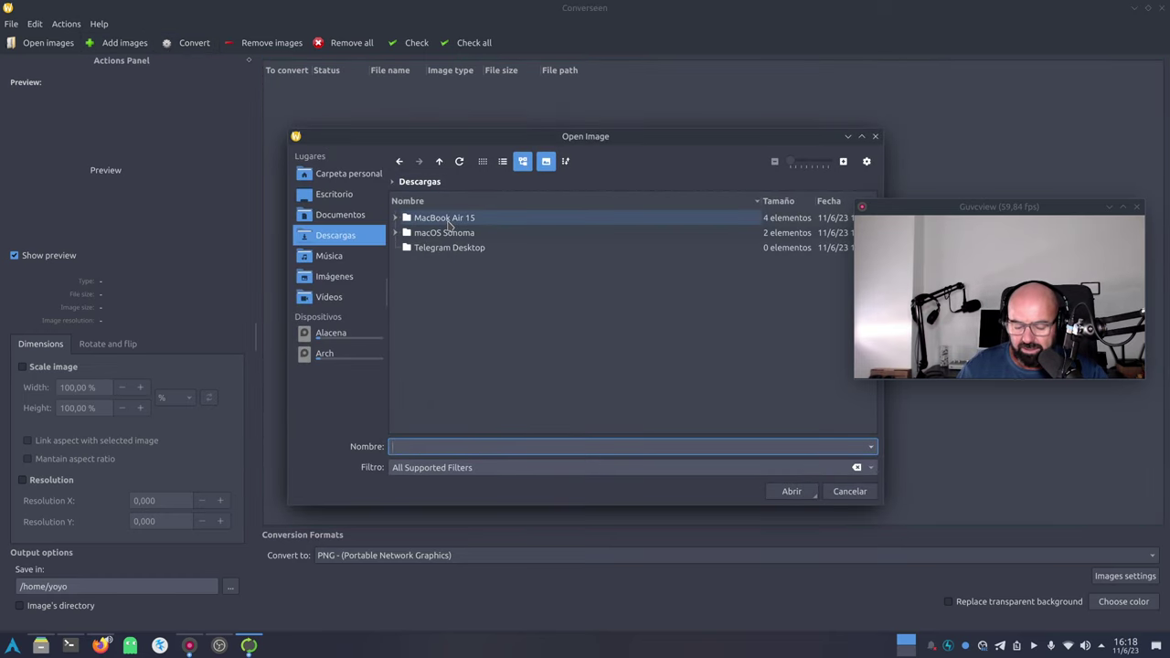
{"action": "double_click", "coordinate": [448, 219]}
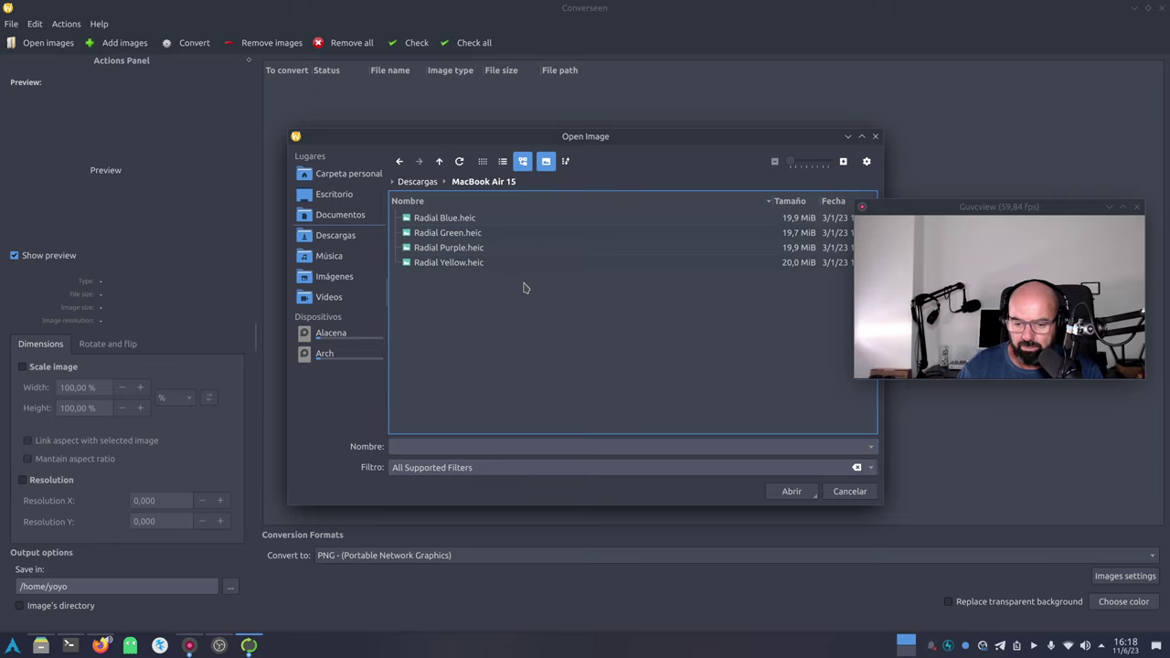
{"action": "left_click_drag", "start_coordinate": [524, 288], "coordinate": [470, 224]}
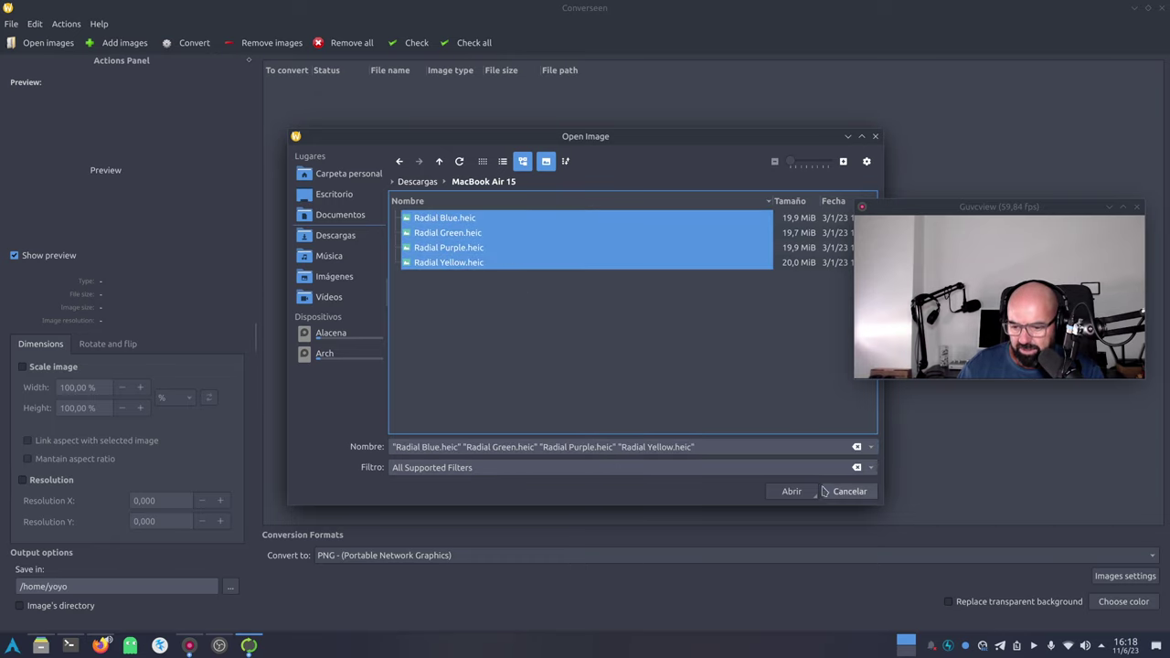
{"action": "left_click", "coordinate": [792, 491]}
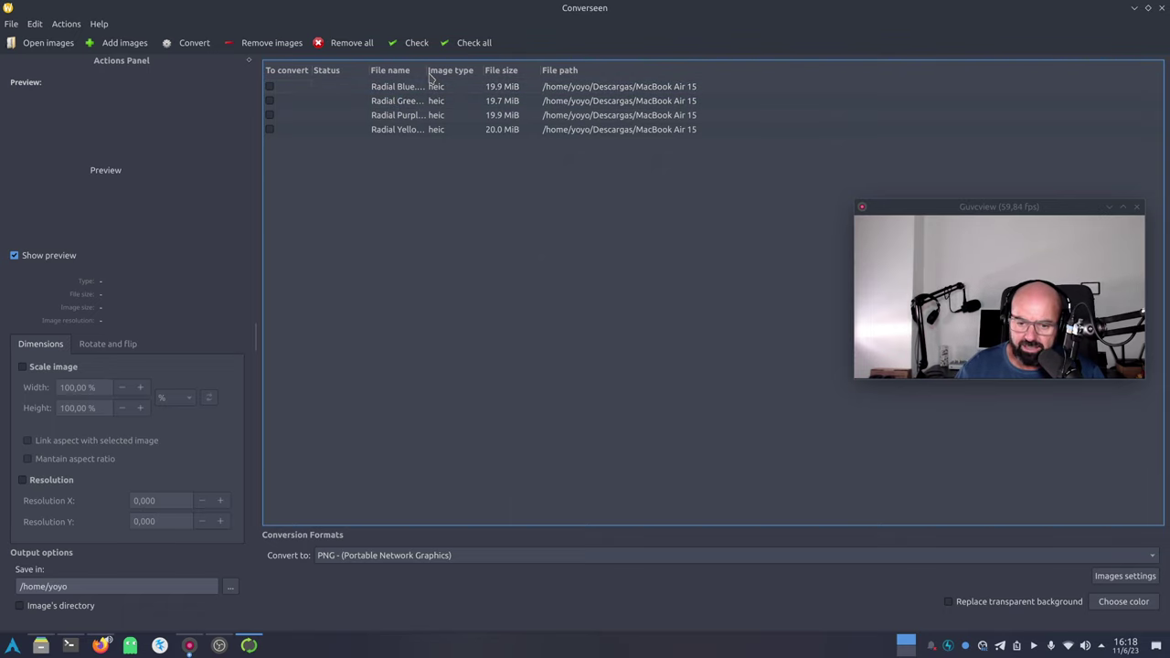
{"action": "left_click_drag", "start_coordinate": [426, 70], "coordinate": [514, 71]}
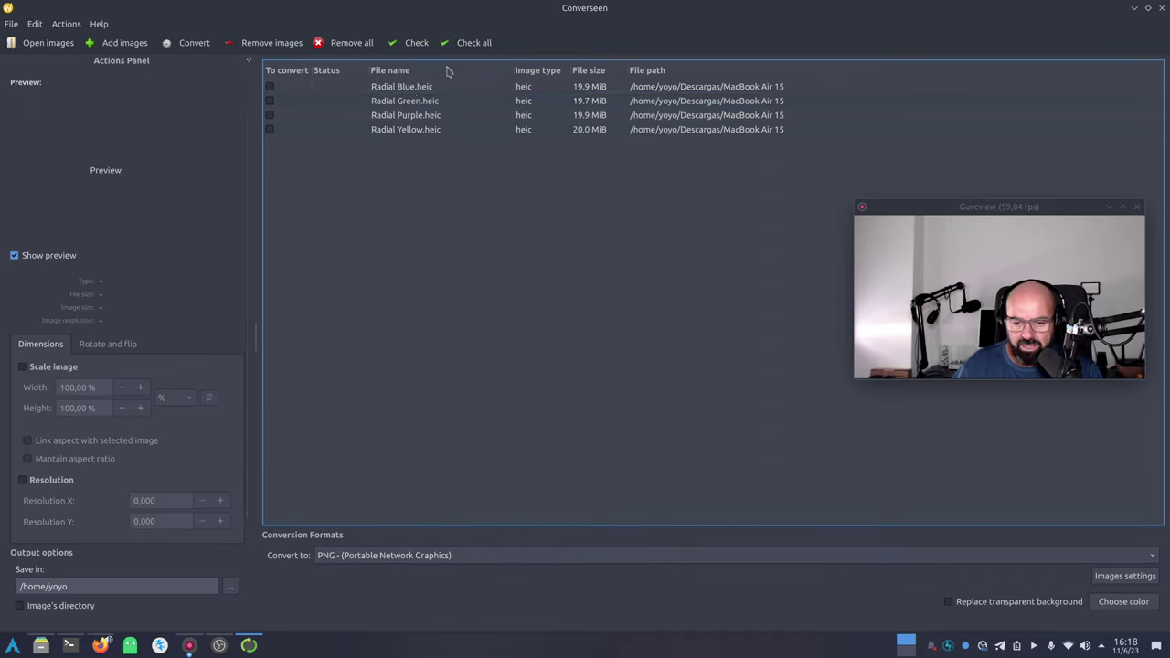
Step: Mark all four Radial images for conversion and preview individual wallpapers from the list
{"action": "left_click", "coordinate": [475, 50]}
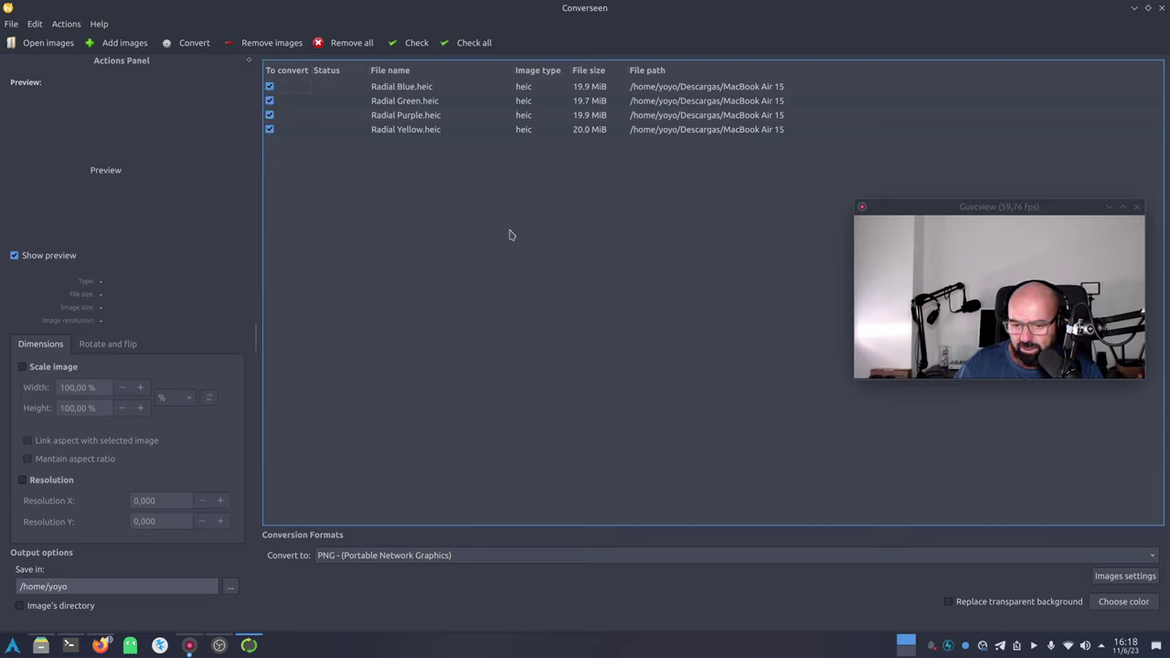
{"action": "left_click", "coordinate": [272, 132]}
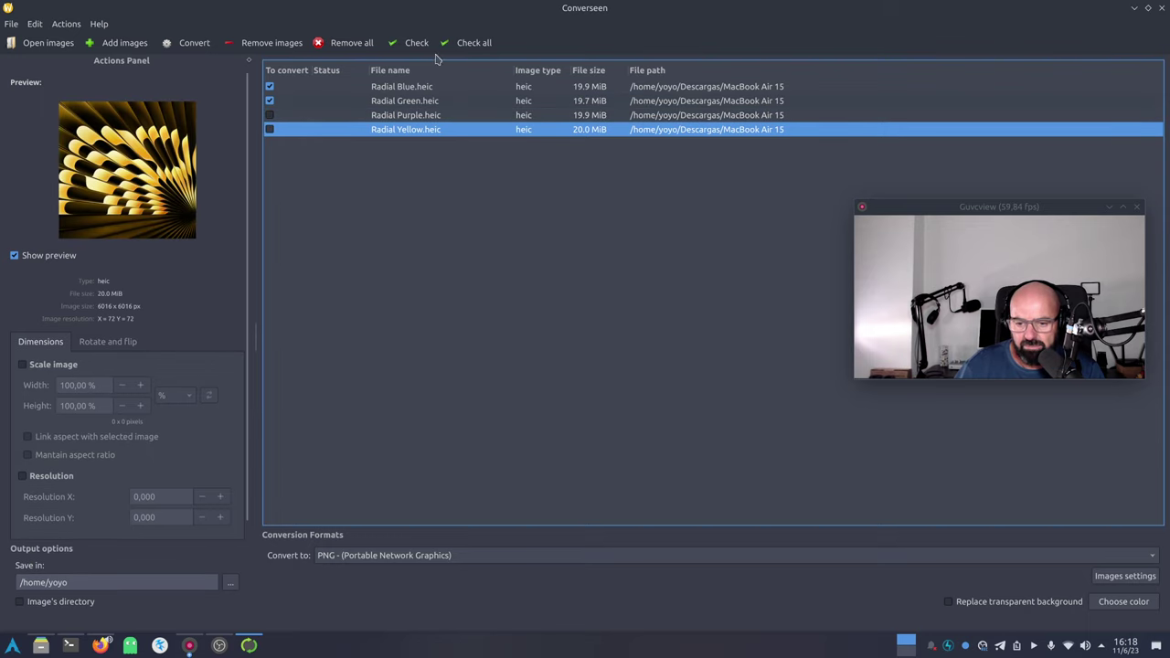
{"action": "left_click", "coordinate": [406, 116]}
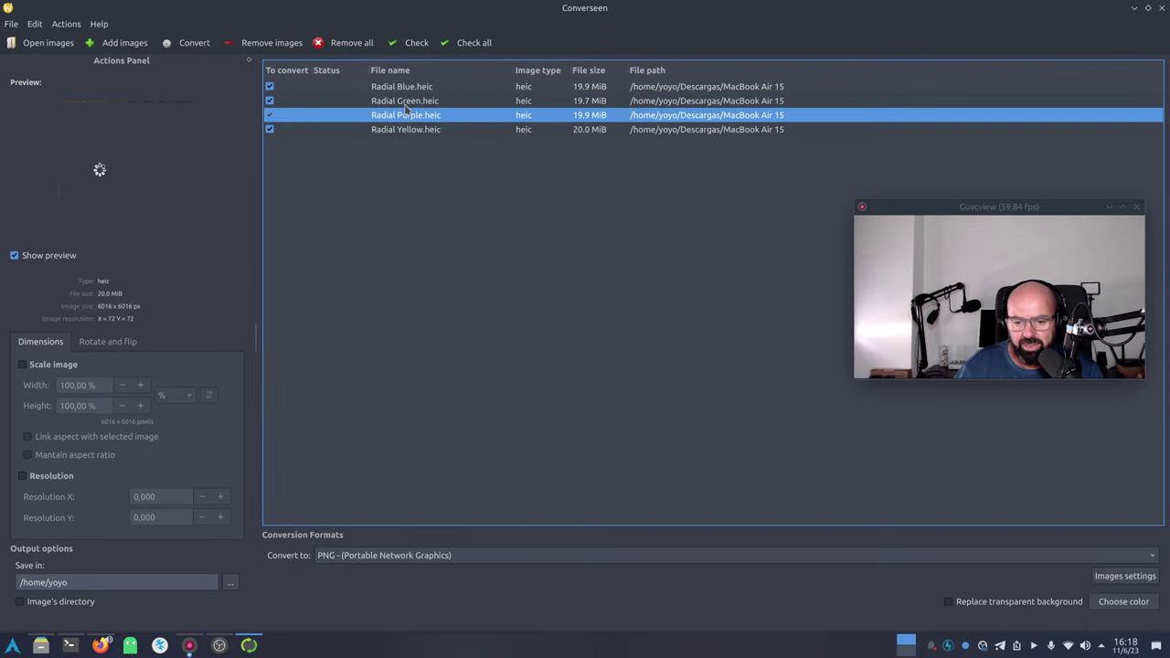
{"action": "left_click", "coordinate": [407, 102]}
{"action": "left_click", "coordinate": [402, 87]}
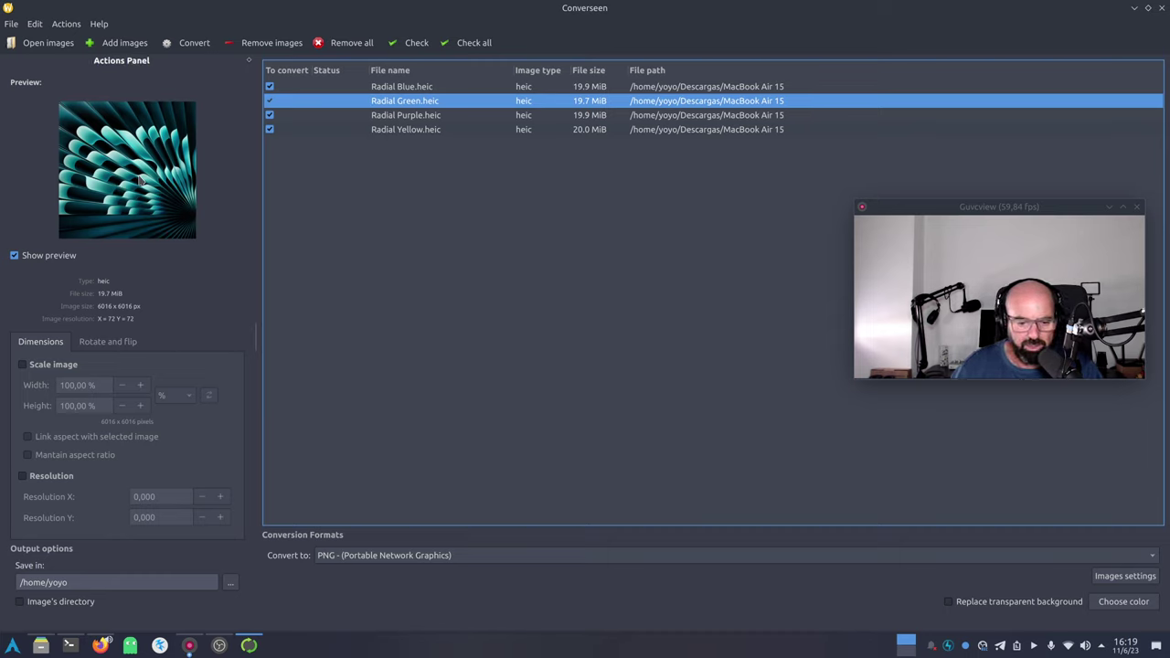
{"action": "left_click", "coordinate": [491, 228]}
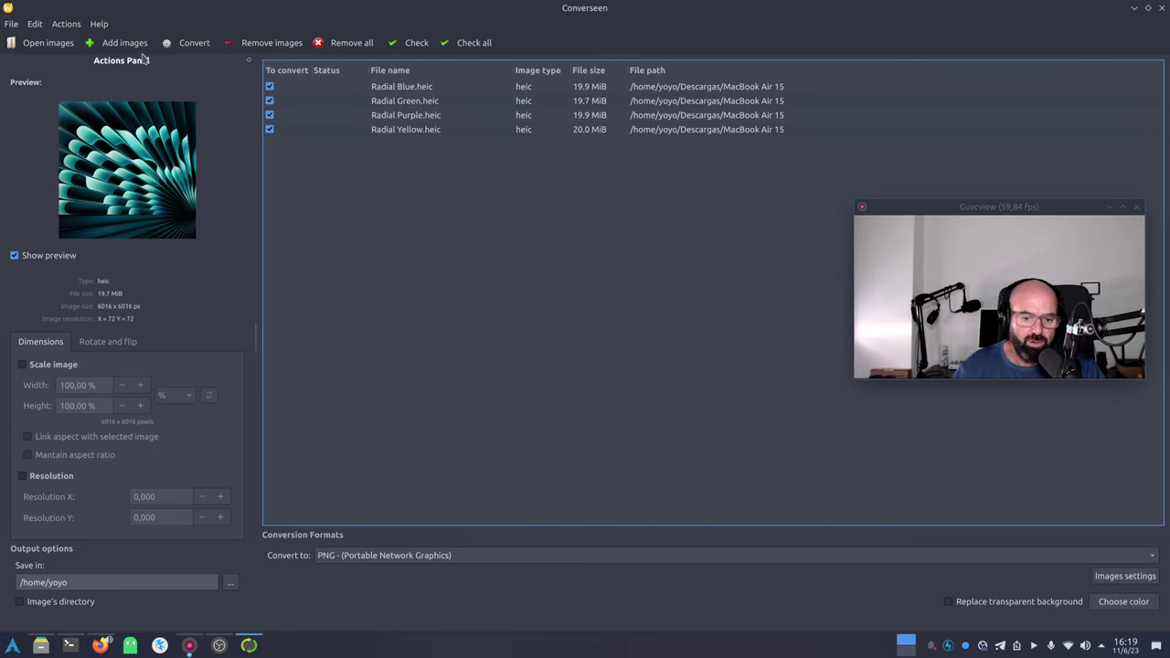
Step: Convert the four Radial images to PNG, enlarging the status window while it runs, and close Converseen once the conversion finishes
{"action": "left_click", "coordinate": [194, 43]}
{"action": "left_click_drag", "start_coordinate": [562, 213], "coordinate": [451, 144]}
{"action": "left_click_drag", "start_coordinate": [672, 359], "coordinate": [816, 422]}
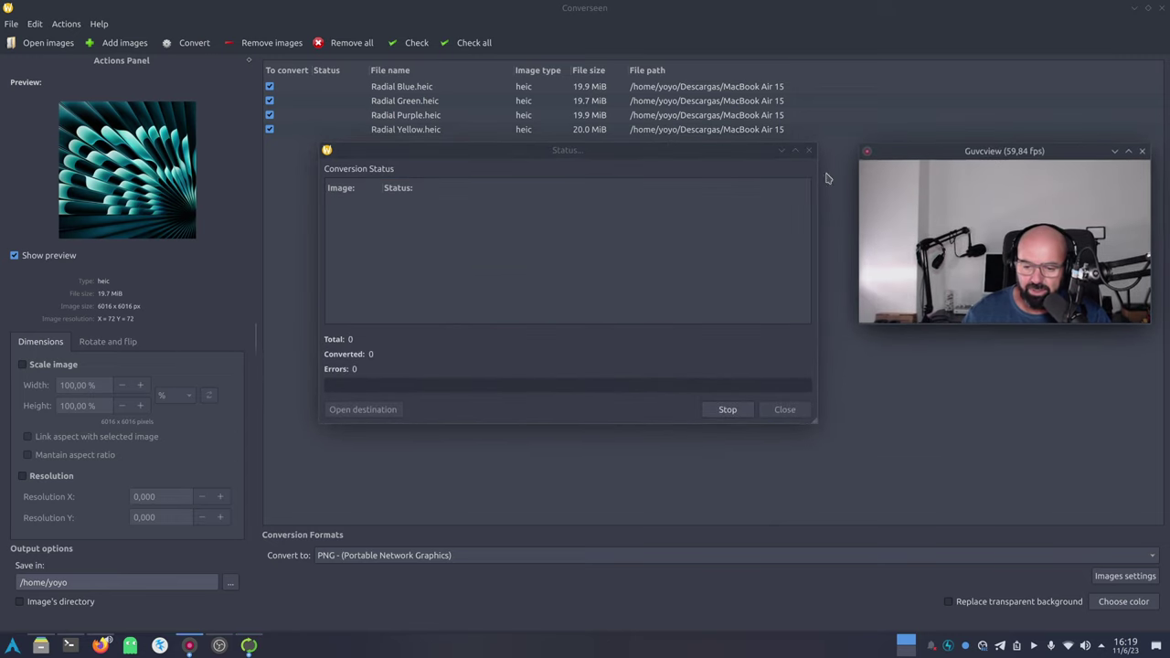
{"action": "left_click_drag", "start_coordinate": [581, 152], "coordinate": [586, 187]}
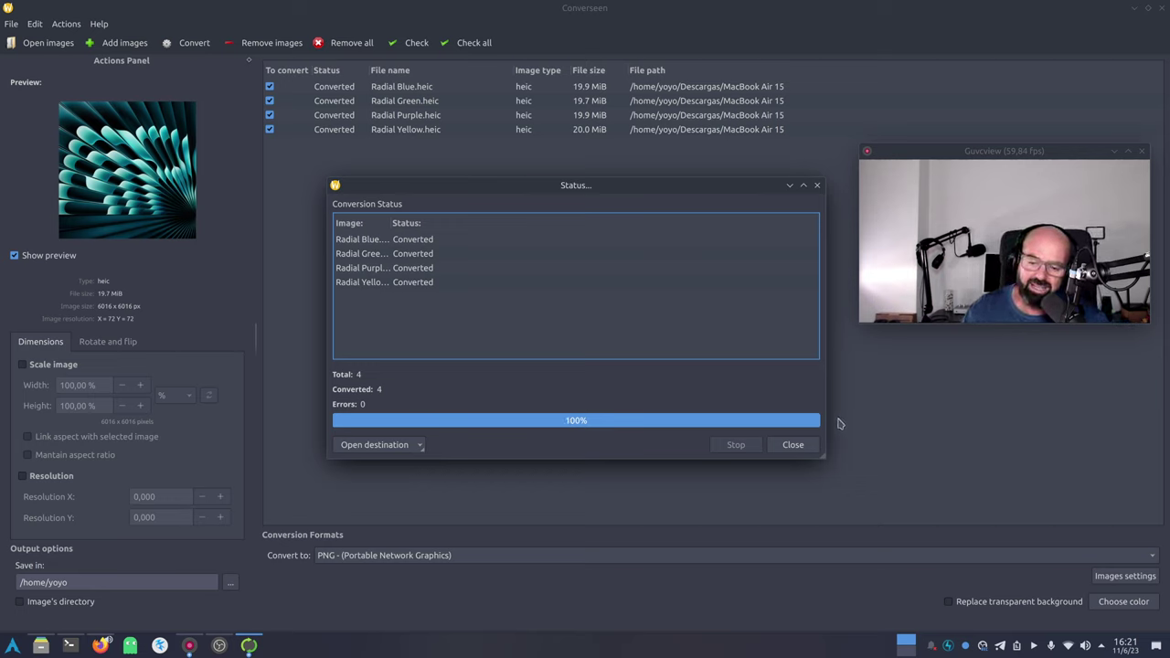
{"action": "left_click", "coordinate": [791, 444]}
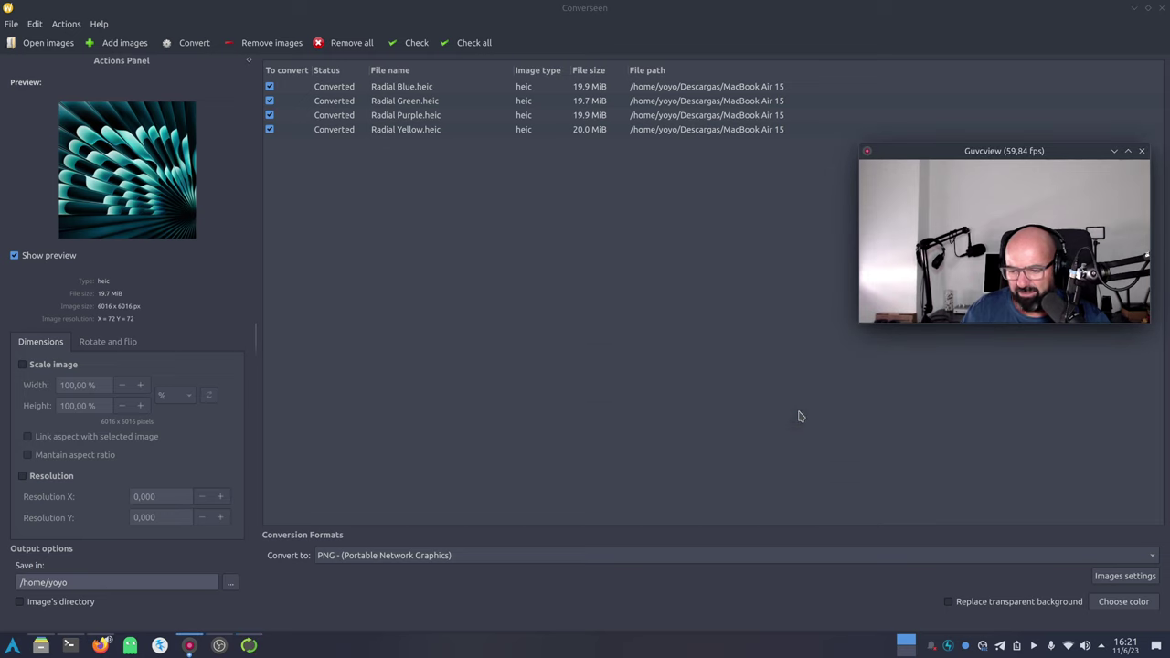
{"action": "left_click", "coordinate": [1161, 7]}
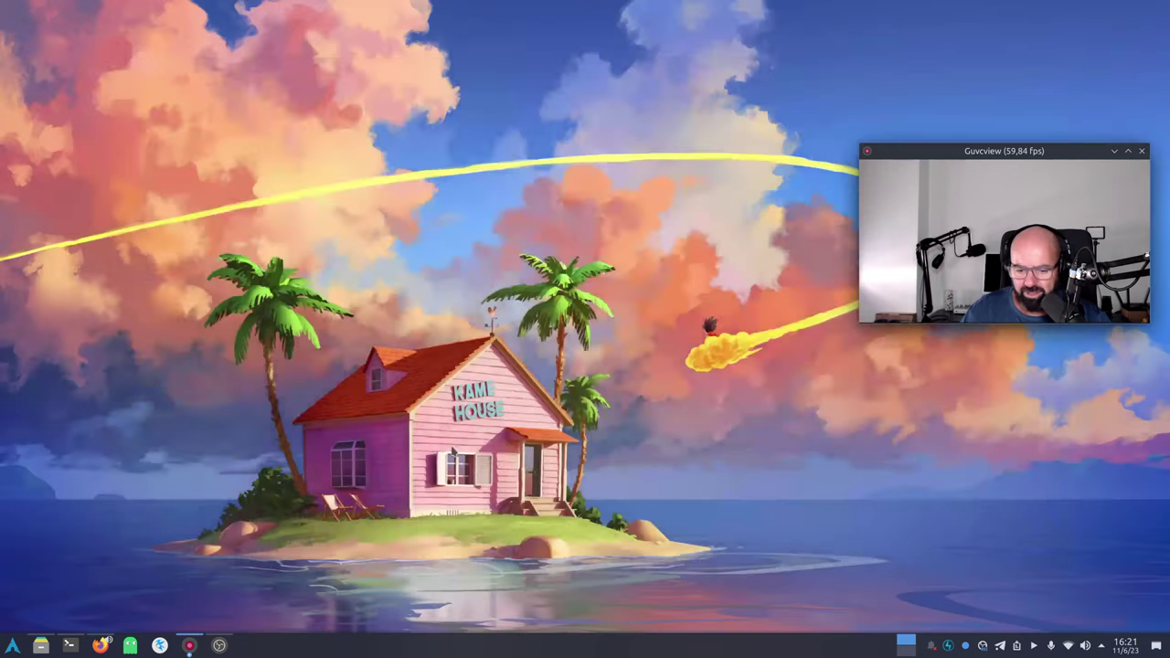
Step: Switch to the Dolphin file manager and check the converted Radial Purple.png and Radial Green.png in the home folder
{"action": "left_click", "coordinate": [41, 645]}
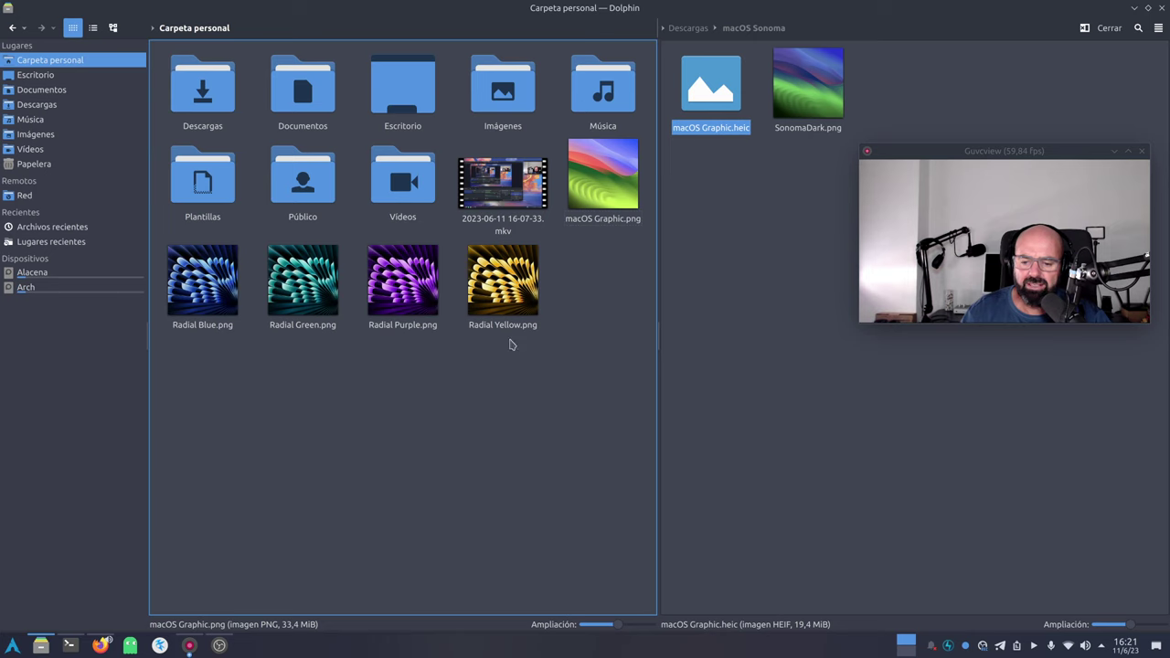
{"action": "left_click", "coordinate": [411, 293]}
{"action": "left_click", "coordinate": [303, 284]}
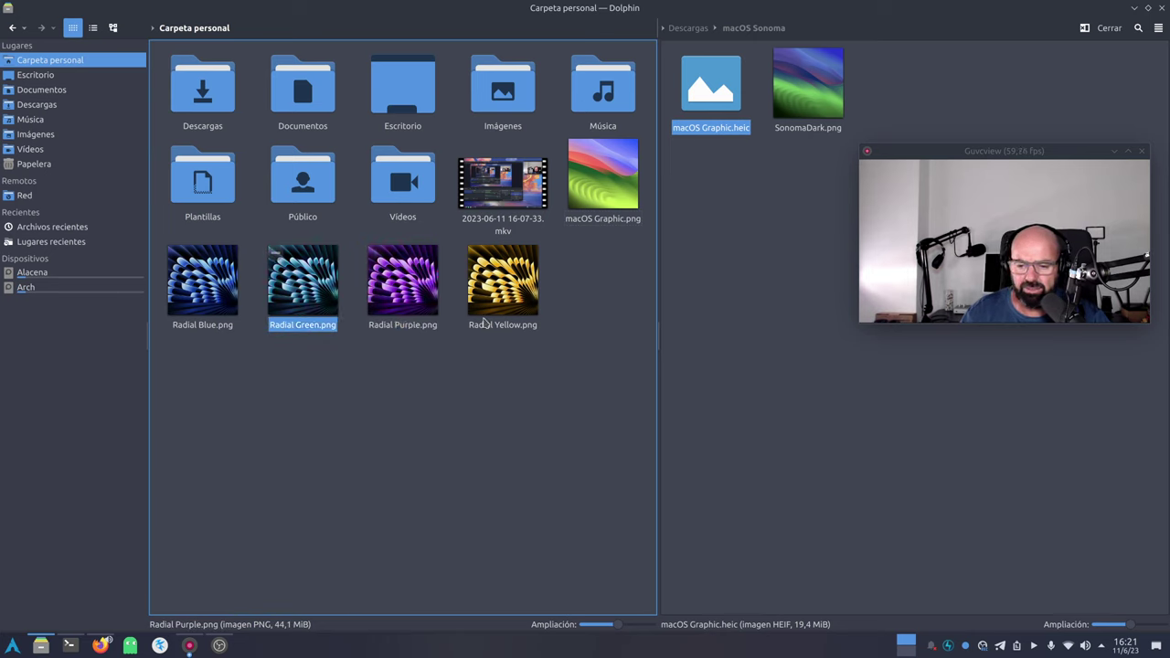
Step: Replace the macOS Sonoma folder with the MacBook Air 15 folder from Descargas beside the home folder
{"action": "left_click", "coordinate": [705, 269]}
{"action": "left_click", "coordinate": [714, 29]}
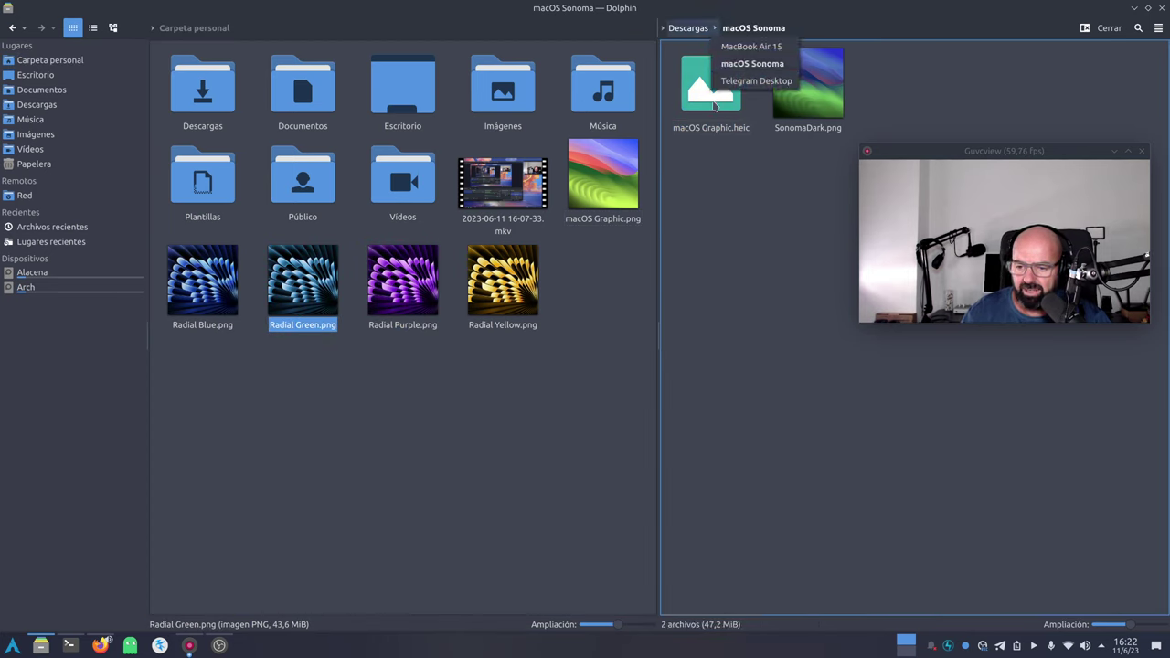
{"action": "left_click", "coordinate": [724, 154]}
{"action": "left_click", "coordinate": [688, 28]}
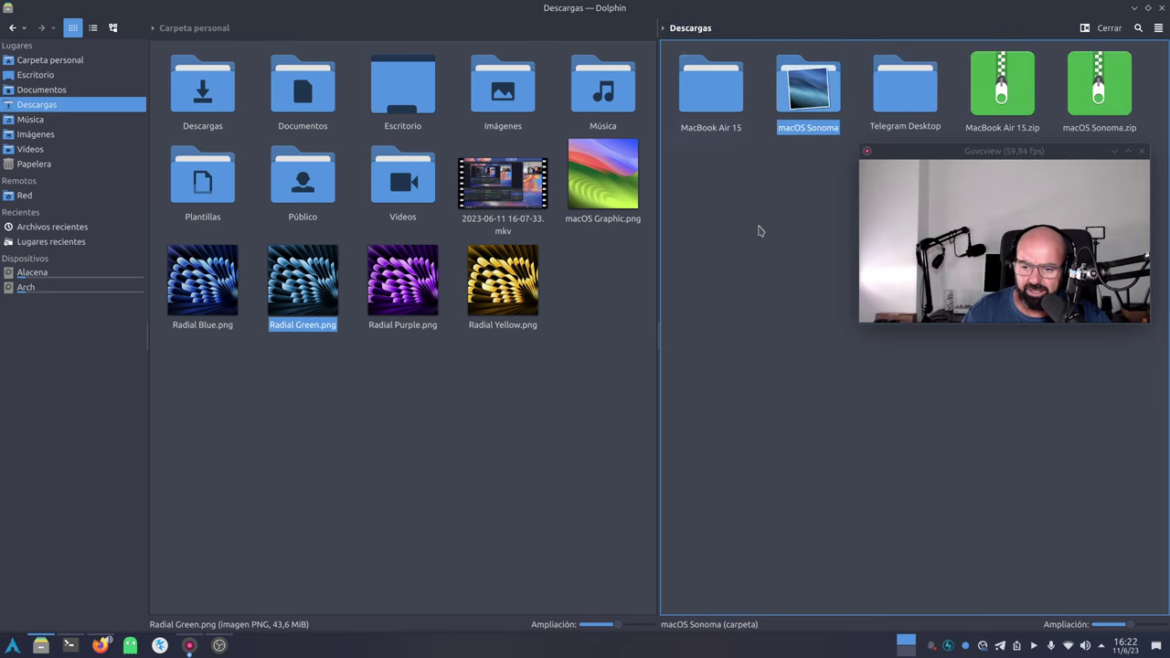
{"action": "double_click", "coordinate": [711, 92]}
{"action": "left_click_drag", "start_coordinate": [932, 157], "coordinate": [912, 281]}
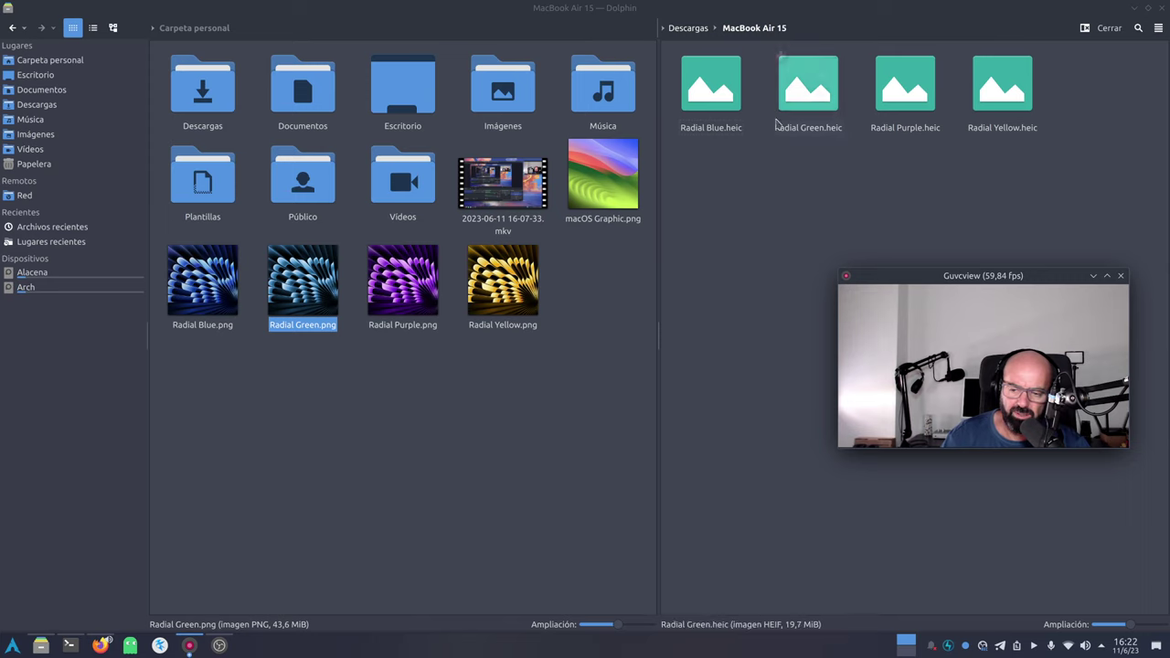
Step: Check the file type and size of each converted Radial PNG: Yellow, Purple, Green and Blue
{"action": "left_click", "coordinate": [540, 412]}
{"action": "left_click", "coordinate": [523, 311]}
{"action": "left_click", "coordinate": [402, 311]}
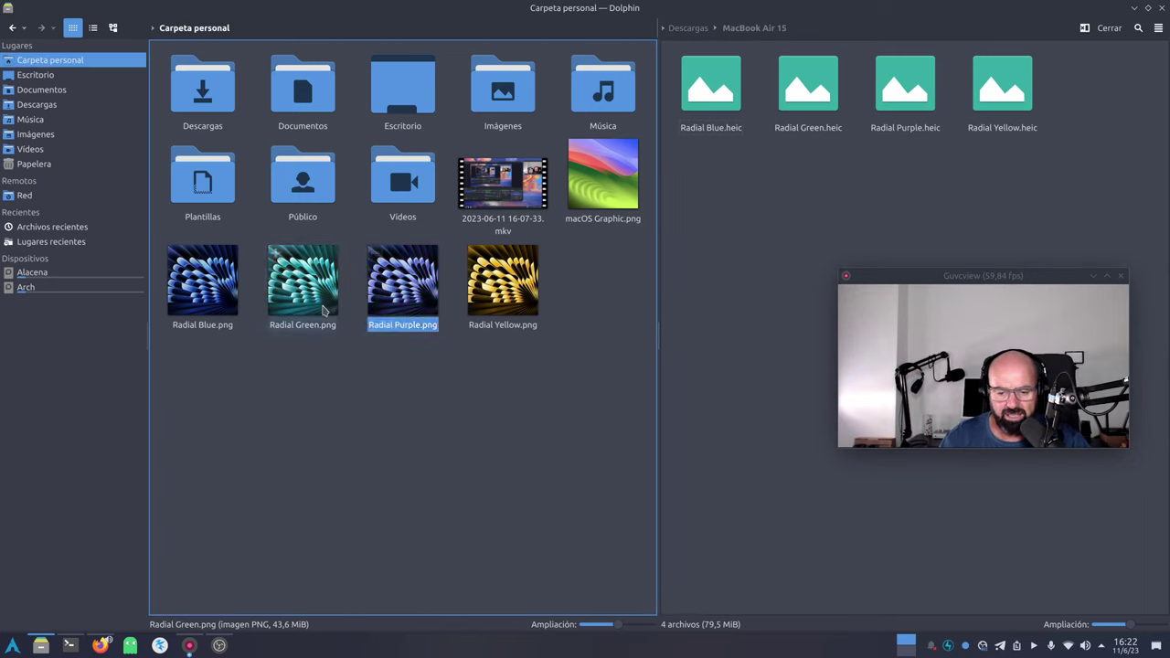
{"action": "left_click", "coordinate": [302, 311]}
{"action": "left_click", "coordinate": [201, 310]}
{"action": "left_click", "coordinate": [322, 391]}
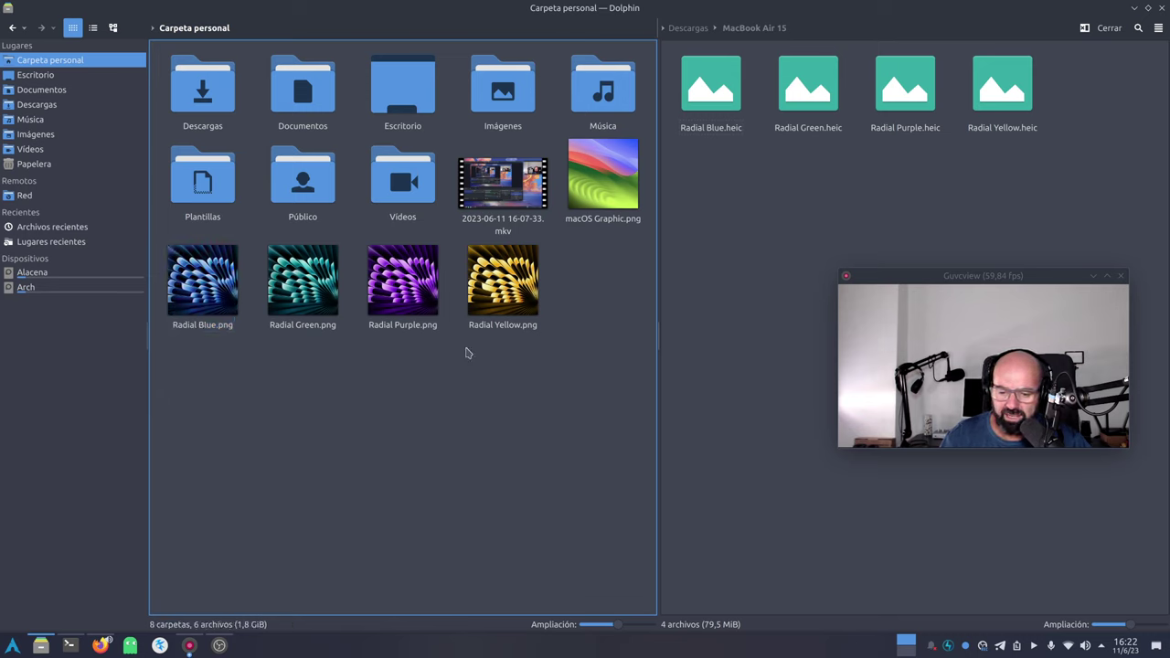
{"action": "left_click", "coordinate": [528, 308]}
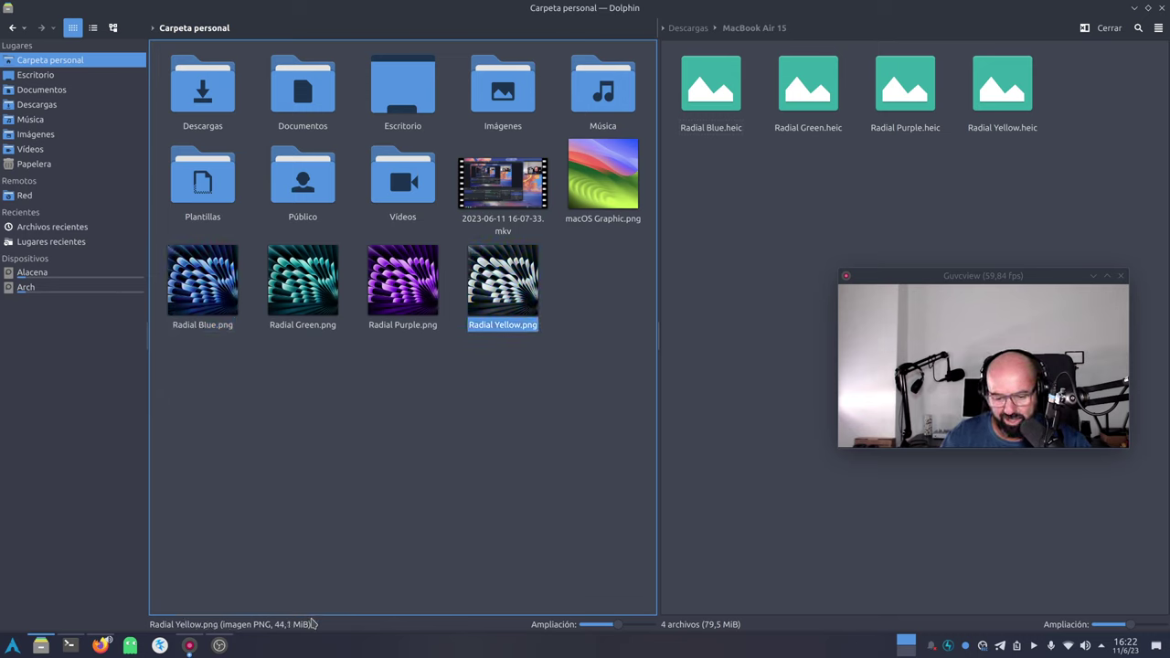
{"action": "left_click", "coordinate": [375, 316]}
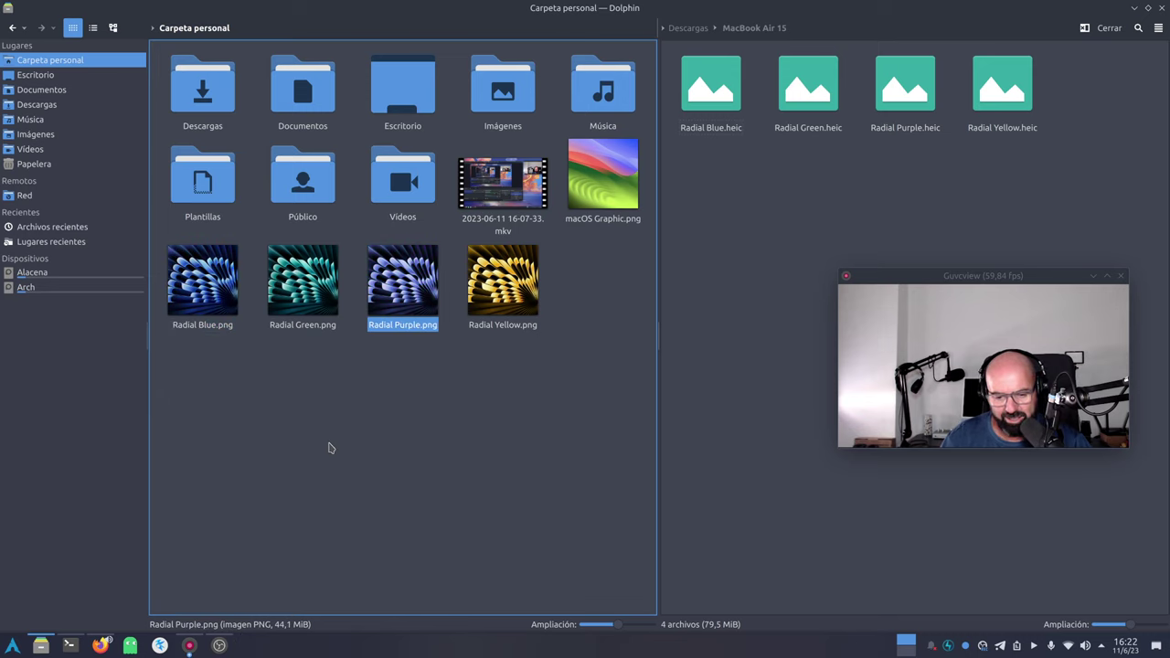
{"action": "left_click", "coordinate": [331, 278]}
{"action": "left_click", "coordinate": [232, 324]}
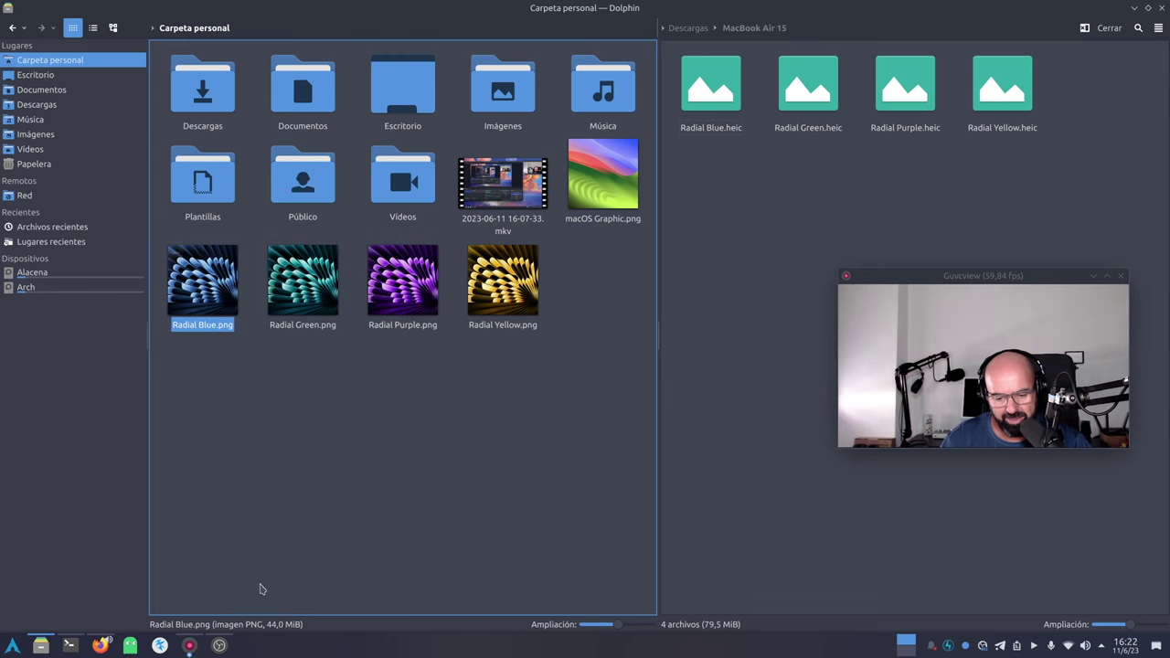
{"action": "left_click", "coordinate": [458, 508]}
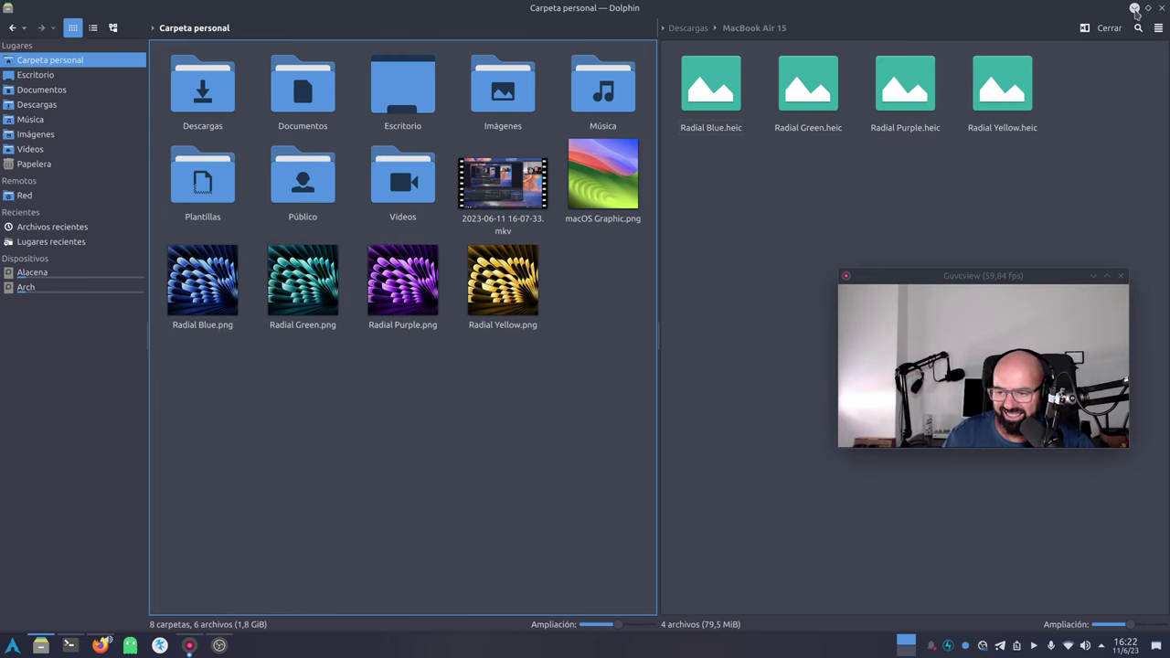
Step: Minimize the file manager, look over the available wallpapers in the desktop background settings, and close them without changing the wallpaper
{"action": "left_click", "coordinate": [1134, 8]}
{"action": "right_click", "coordinate": [487, 95]}
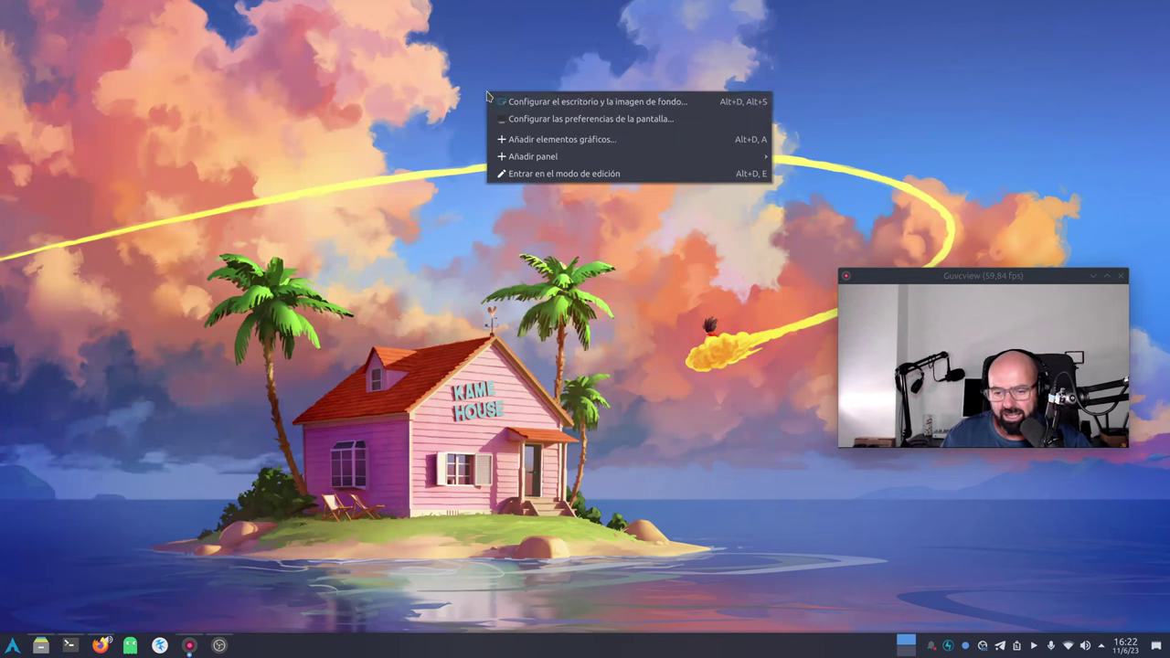
{"action": "left_click", "coordinate": [560, 103]}
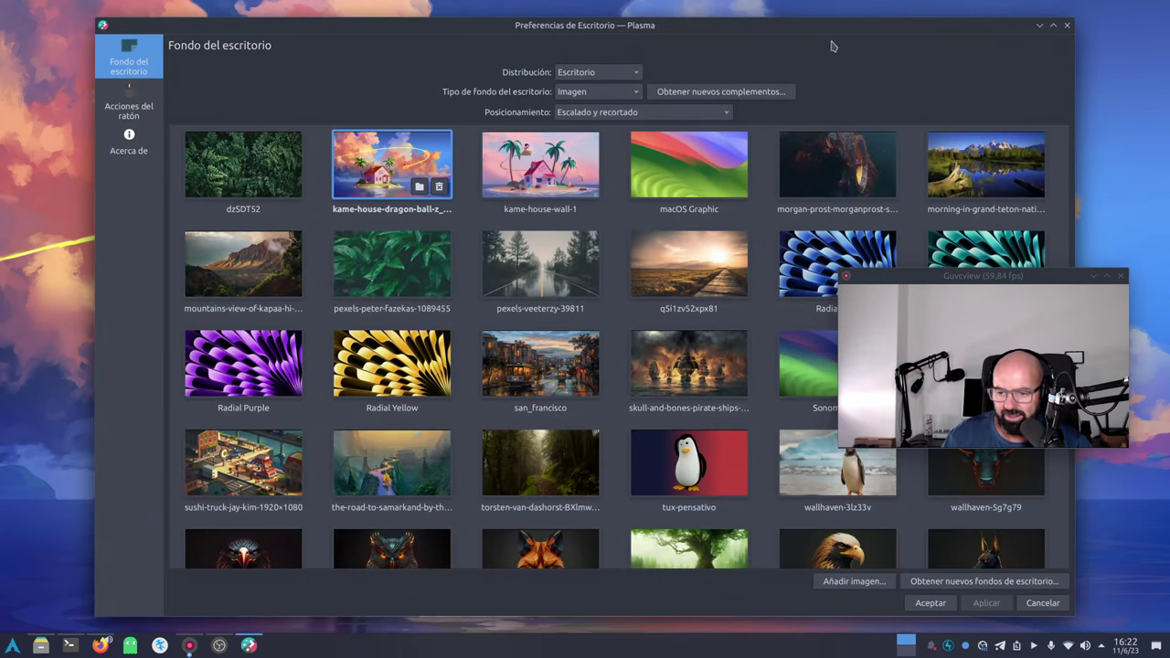
{"action": "left_click_drag", "start_coordinate": [734, 30], "coordinate": [606, 71]}
{"action": "left_click", "coordinate": [939, 68]}
{"action": "left_click_drag", "start_coordinate": [957, 275], "coordinate": [952, 50]}
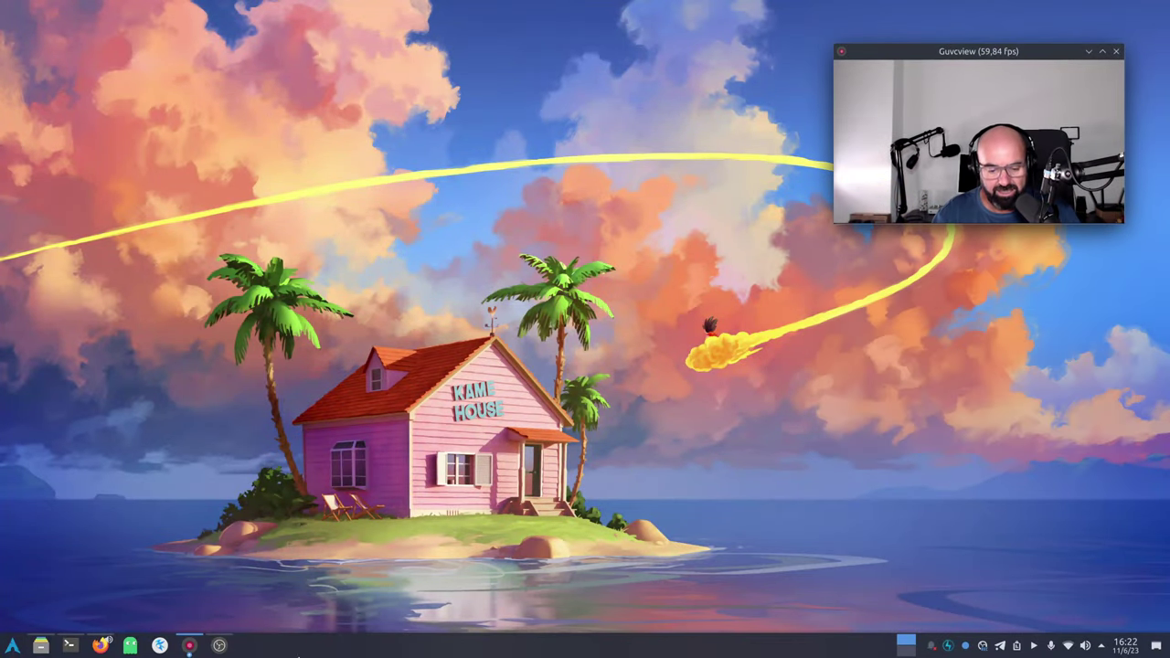
Step: Switch to Konsole to review the command sudo pacman -S converseen, and bring up the OBS Studio window
{"action": "left_click", "coordinate": [71, 646]}
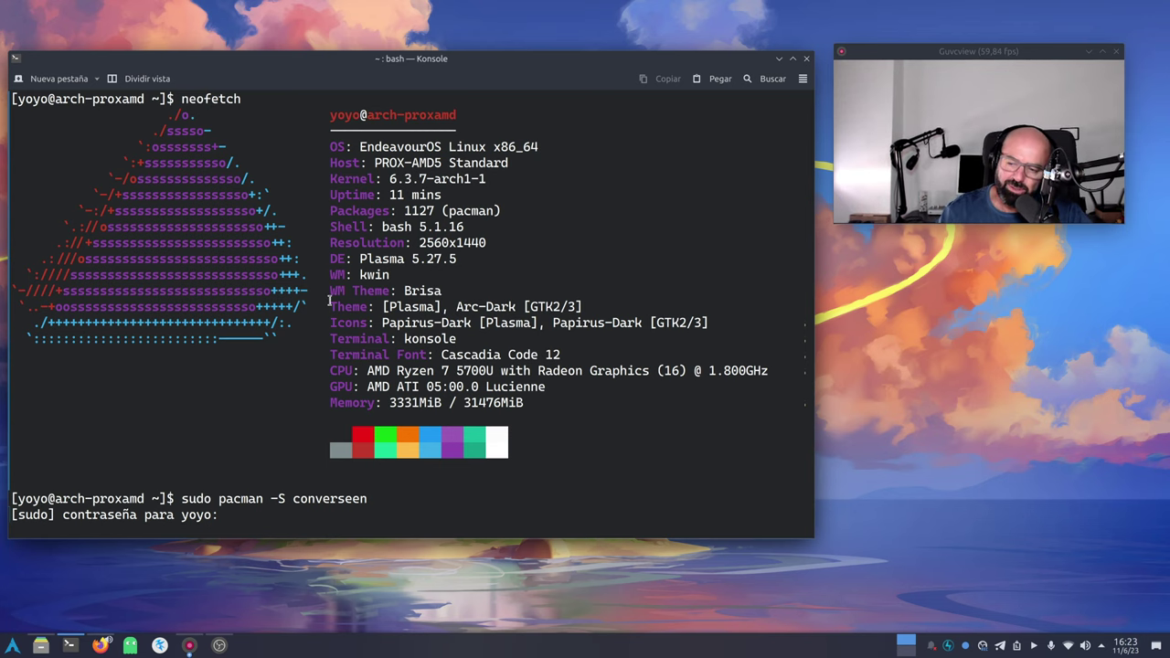
{"action": "left_click", "coordinate": [219, 645]}
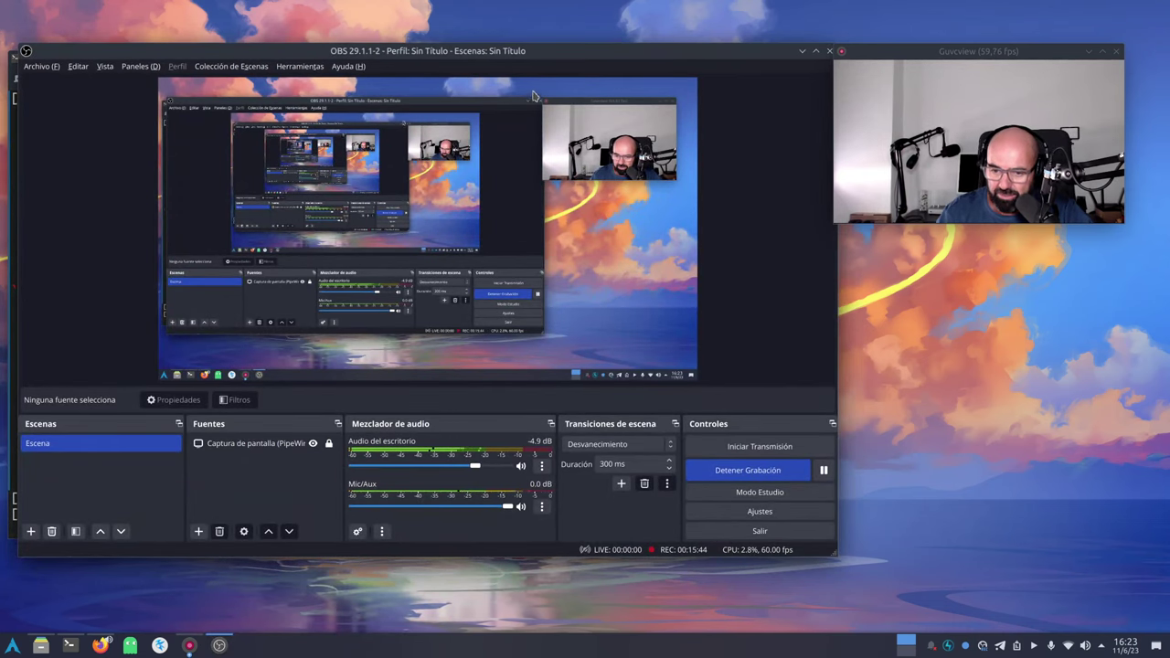
{"action": "left_click_drag", "start_coordinate": [551, 53], "coordinate": [519, 38]}
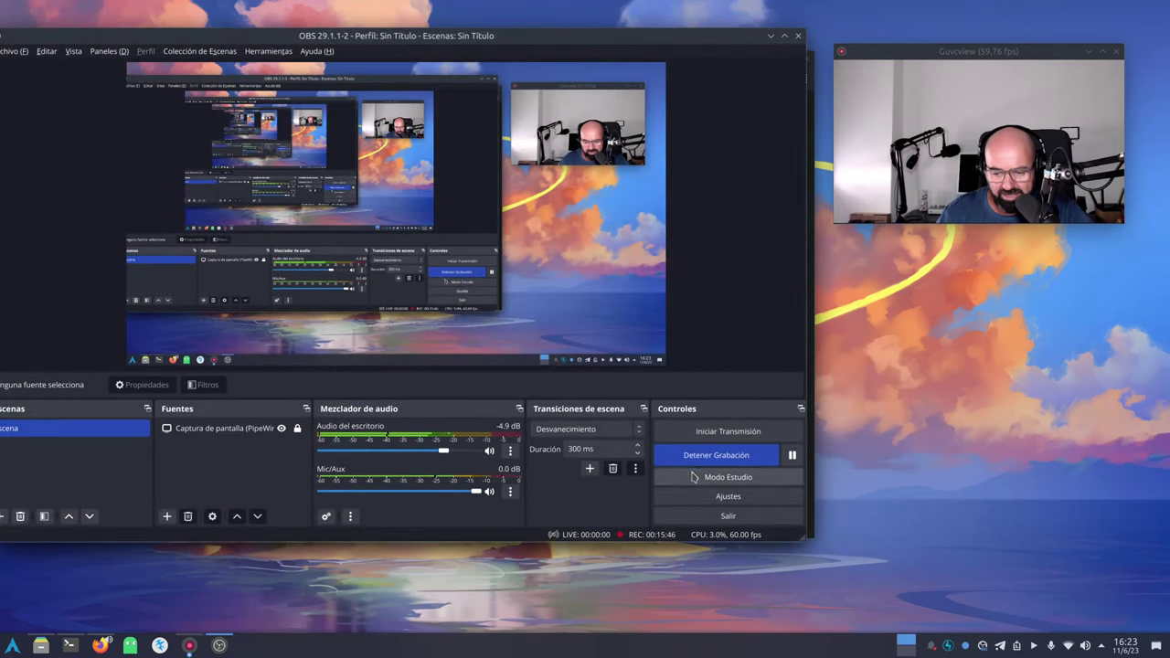